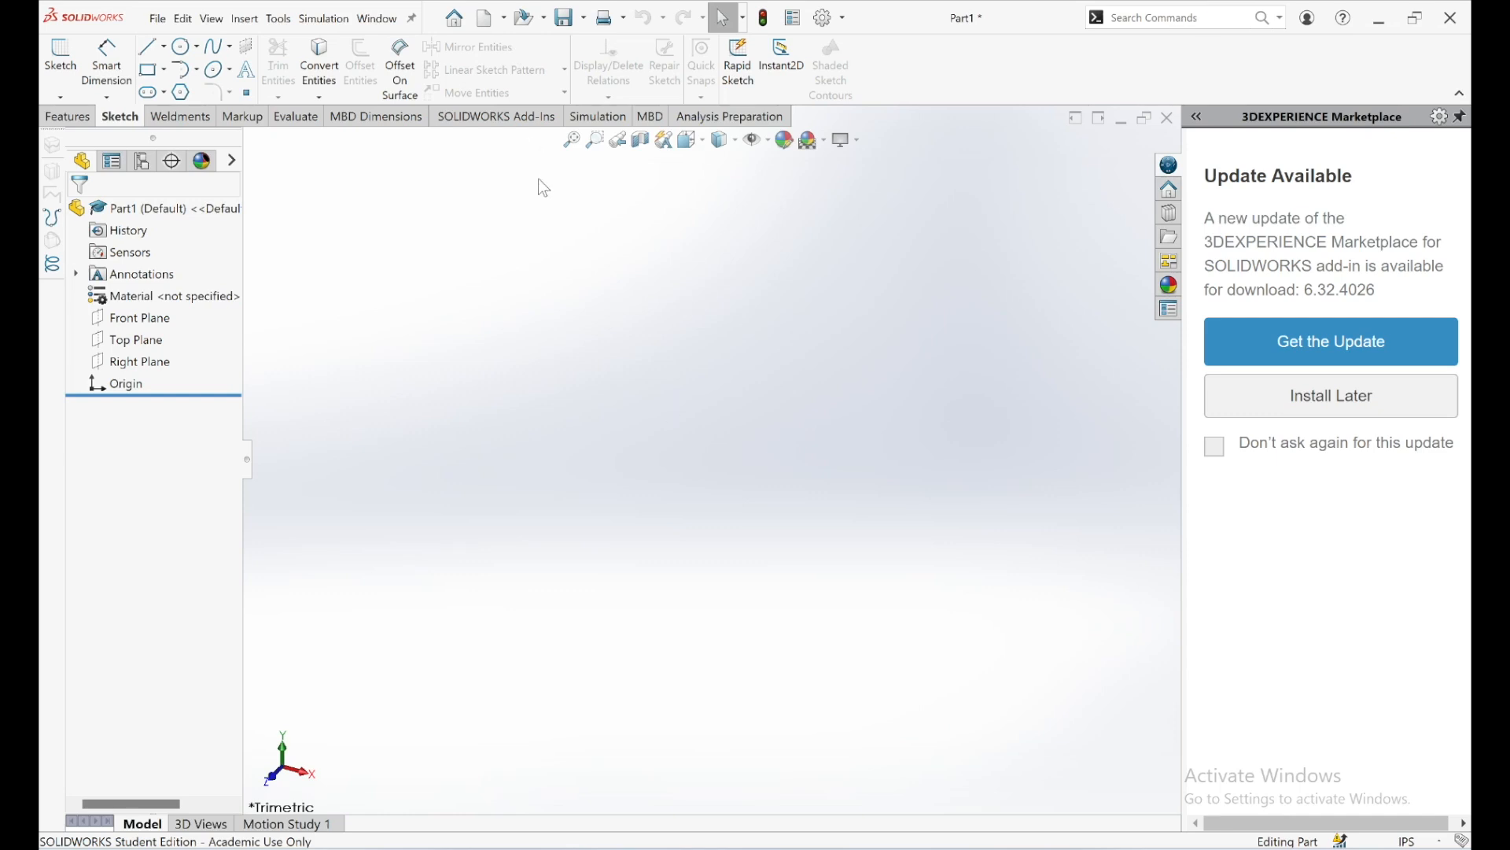
pyautogui.click(488, 25)
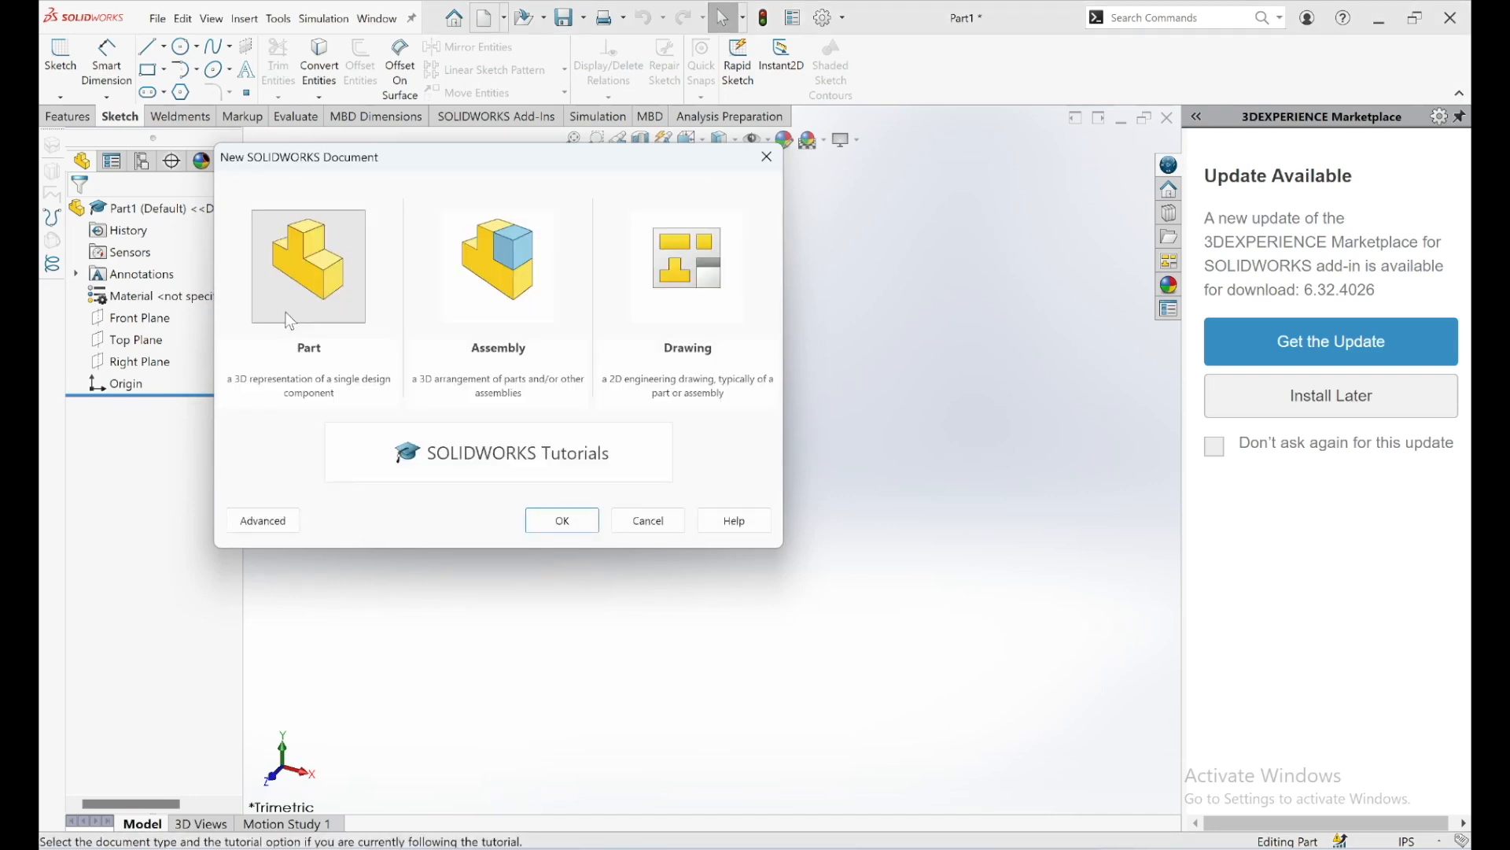
pyautogui.click(660, 529)
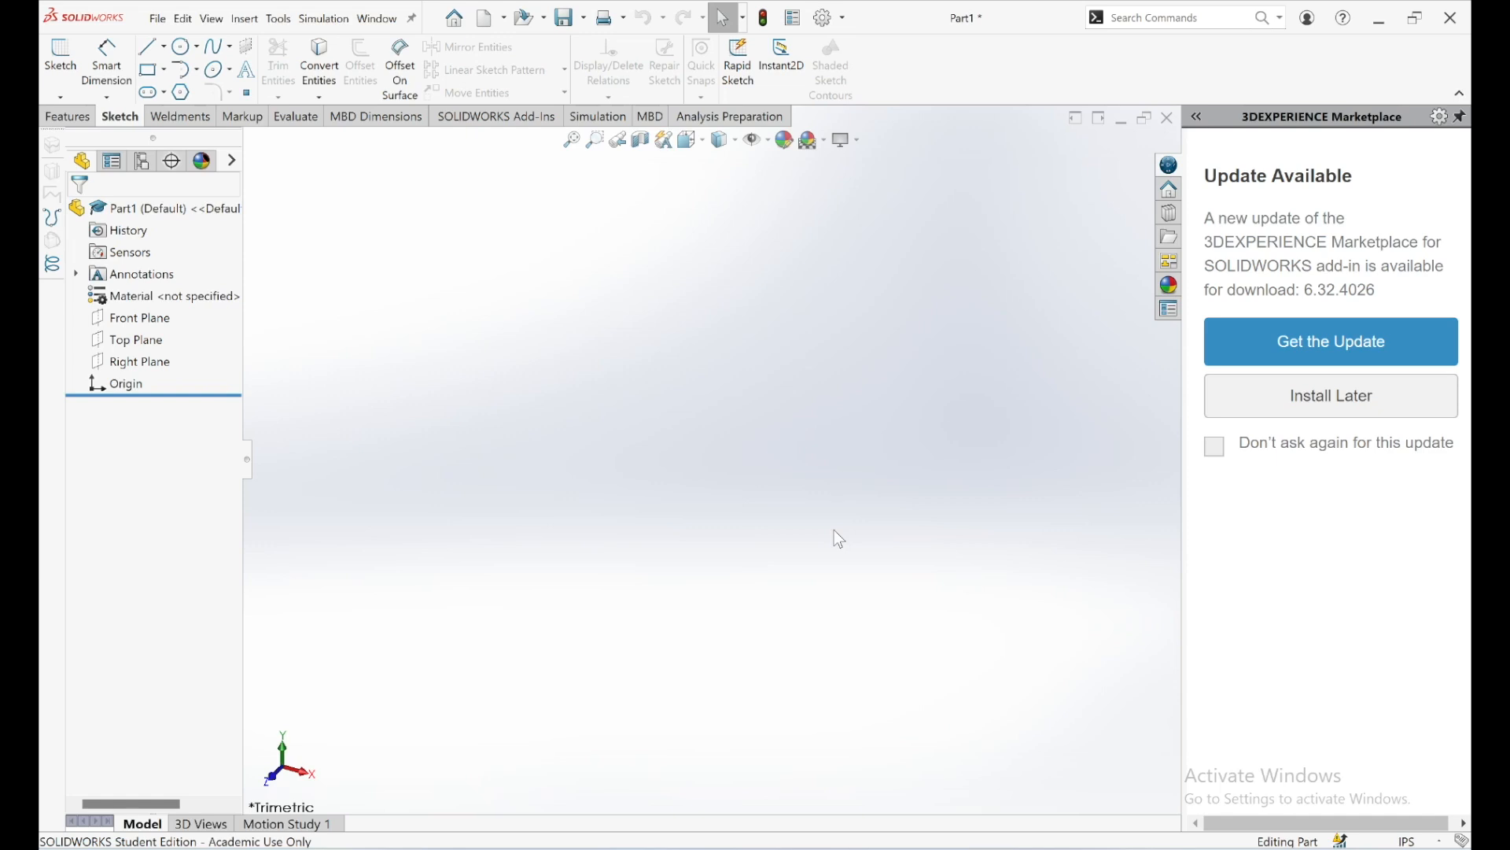
# - Check in the document properties that the part's unit system is IPS (inch, pound, second)
pyautogui.click(826, 22)
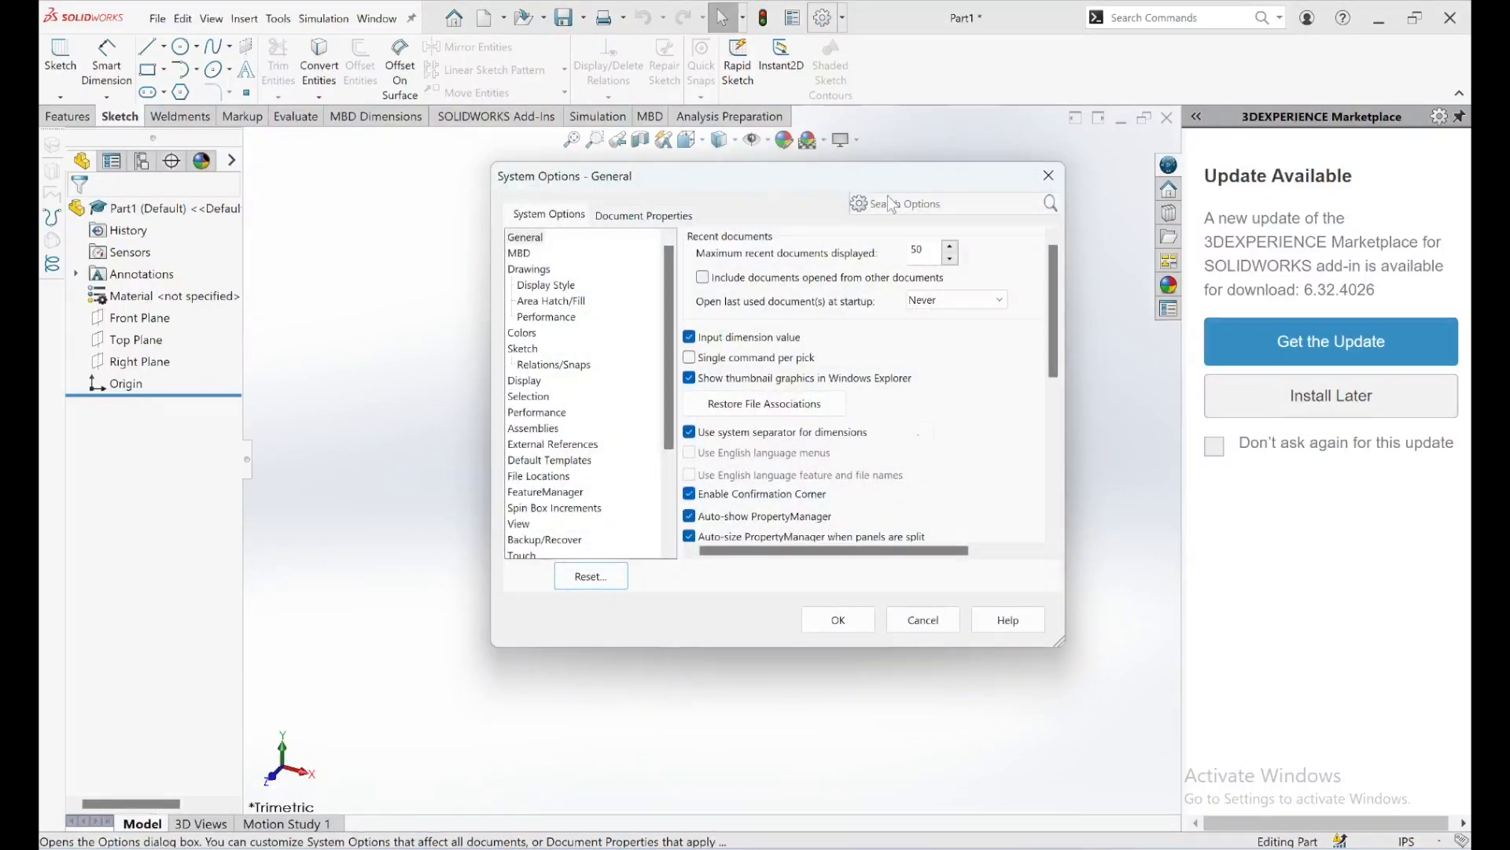
pyautogui.click(886, 202)
pyautogui.click(663, 215)
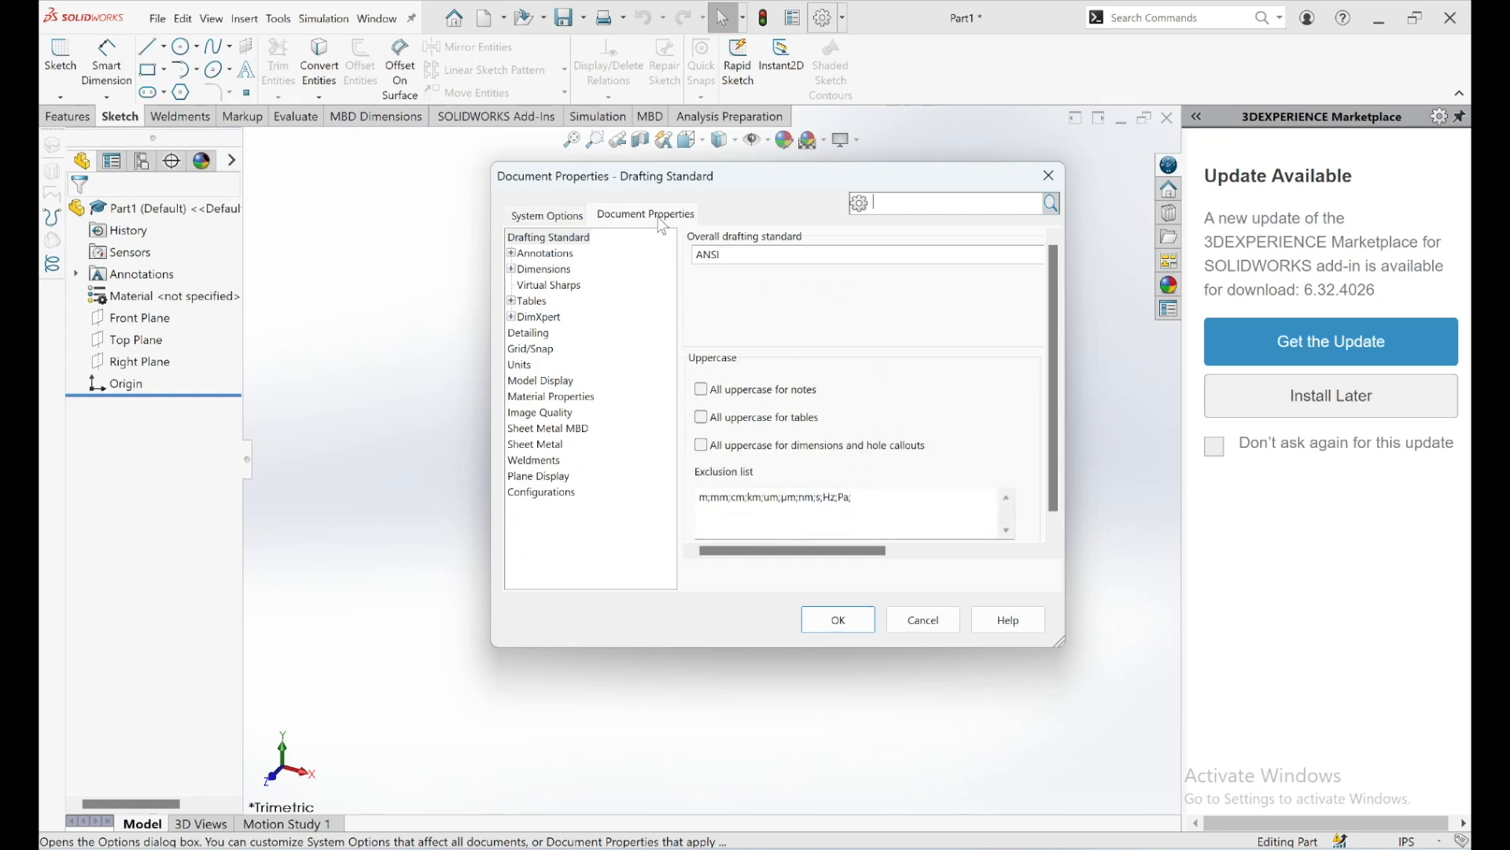
pyautogui.click(520, 367)
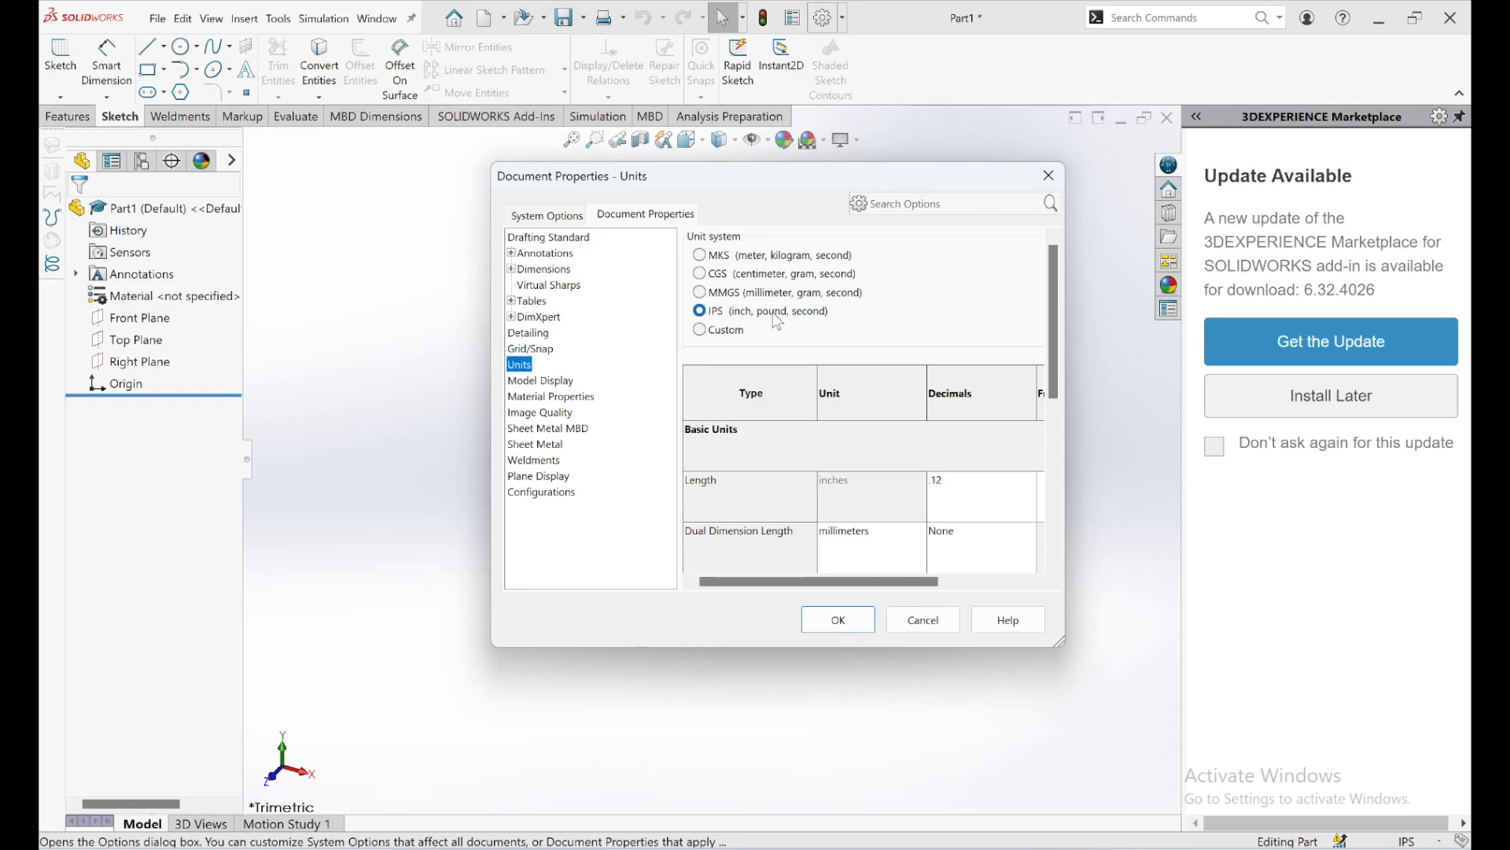
pyautogui.click(847, 626)
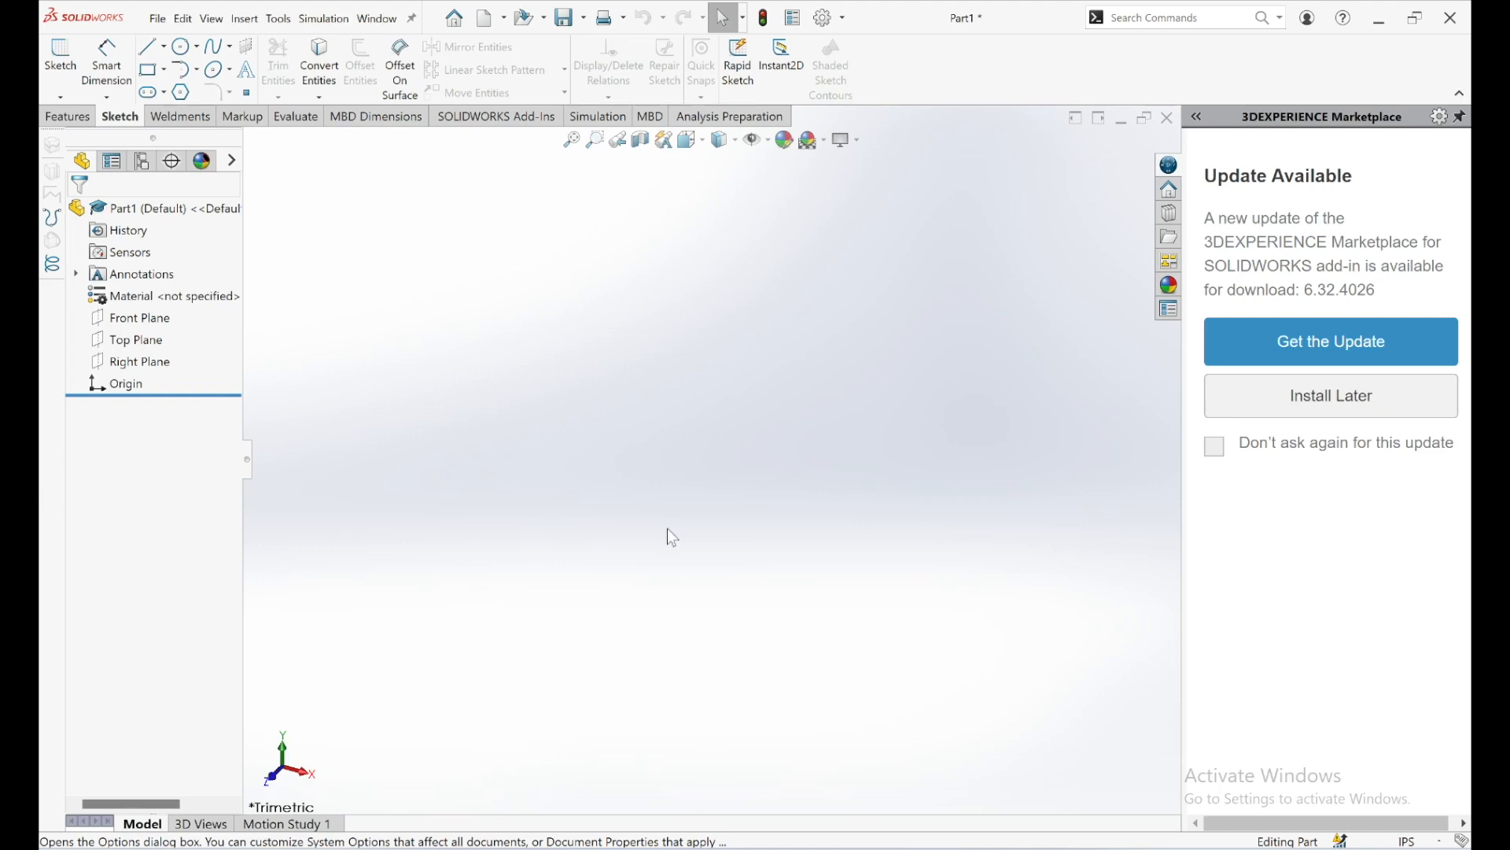
# - Start a sketch on the Front Plane and draw a corner rectangle about 3.44 by 0.77 in up and right from the origin
pyautogui.click(145, 318)
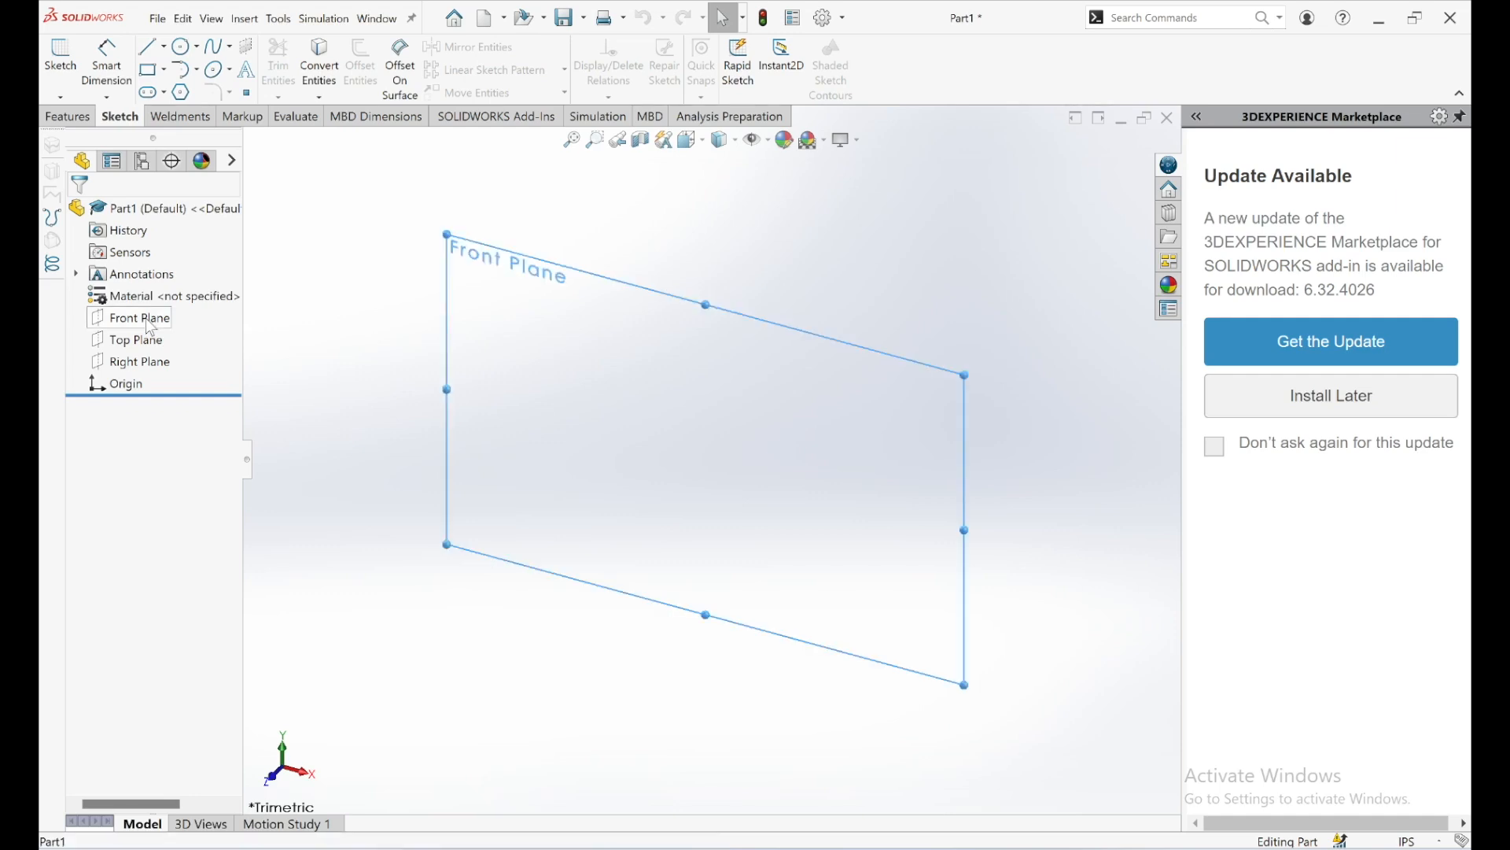
pyautogui.click(61, 56)
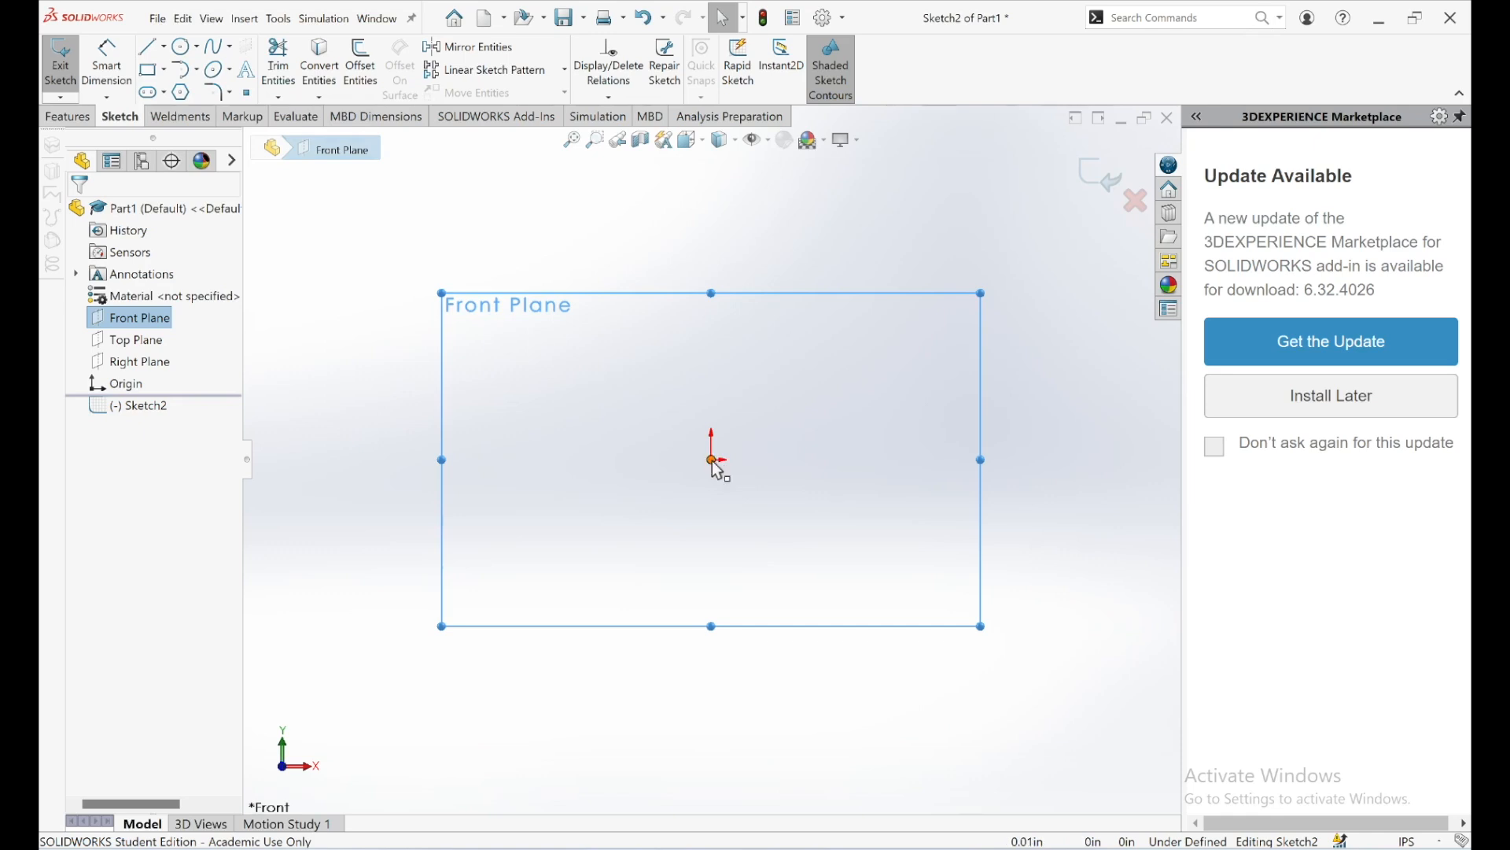
pyautogui.click(156, 79)
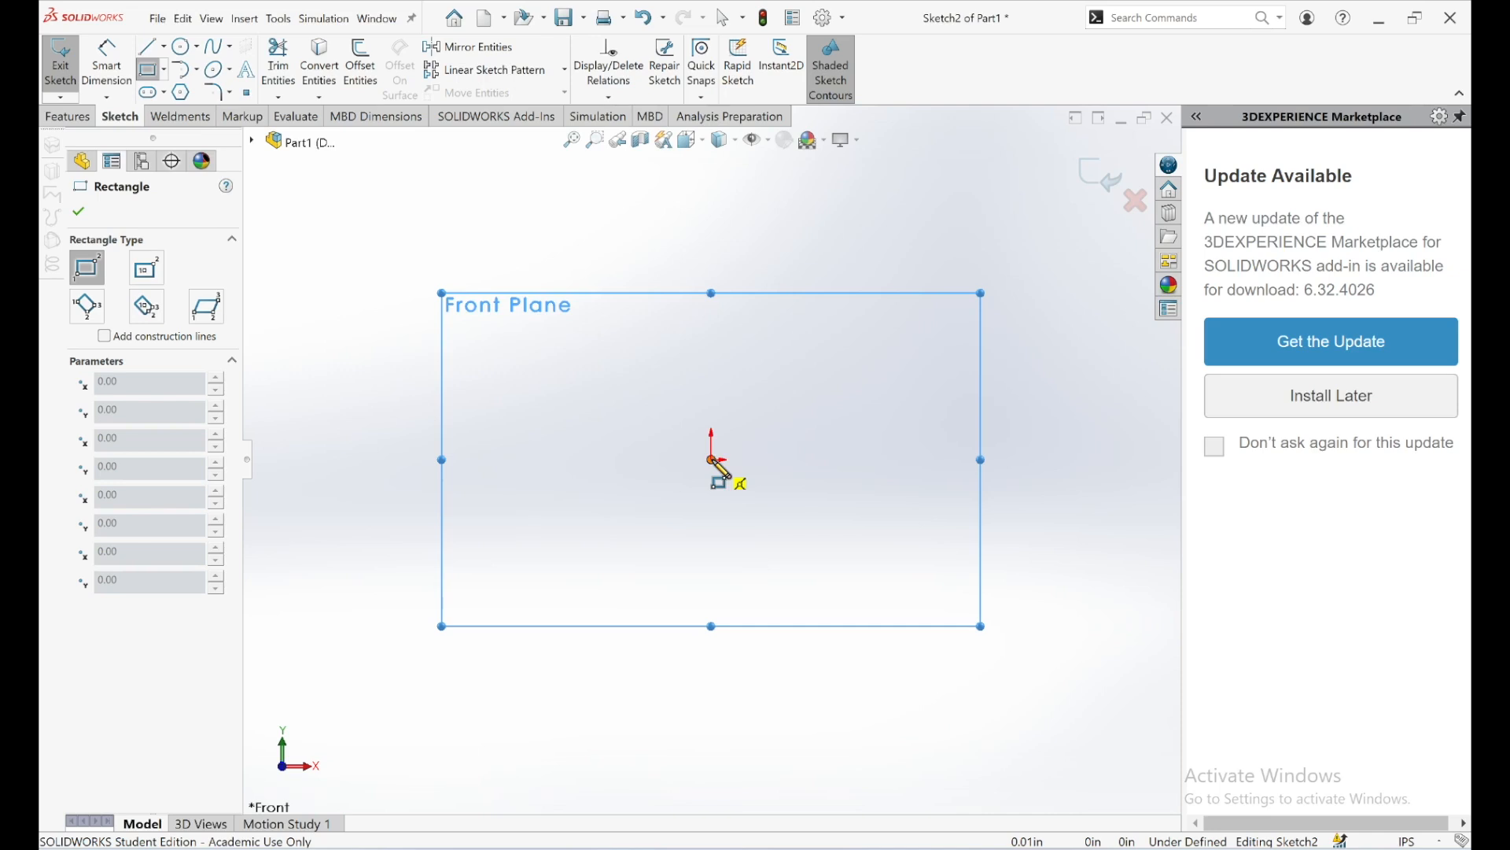
pyautogui.click(712, 461)
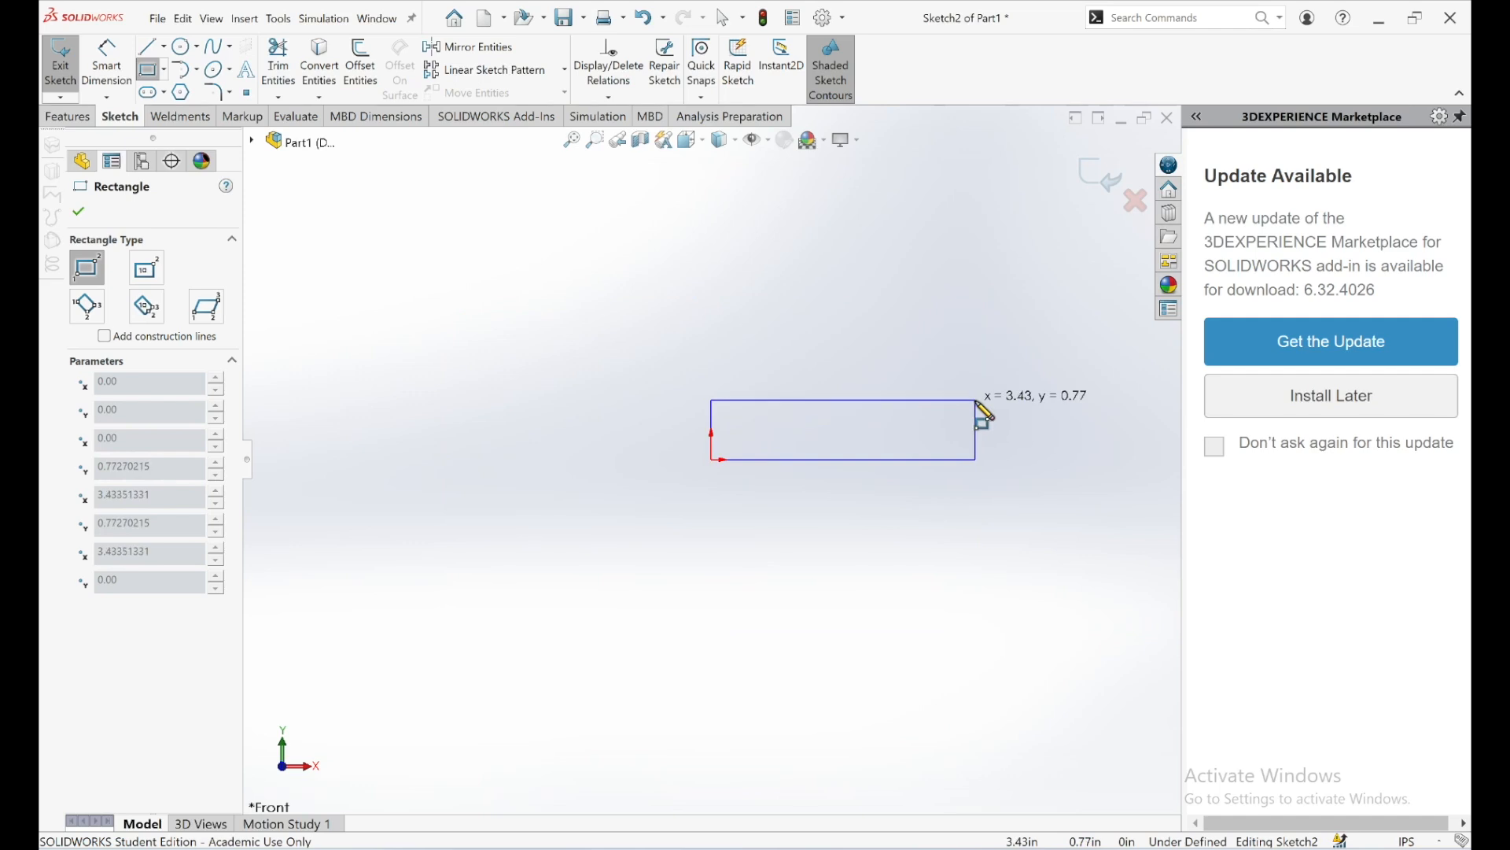
pyautogui.click(978, 401)
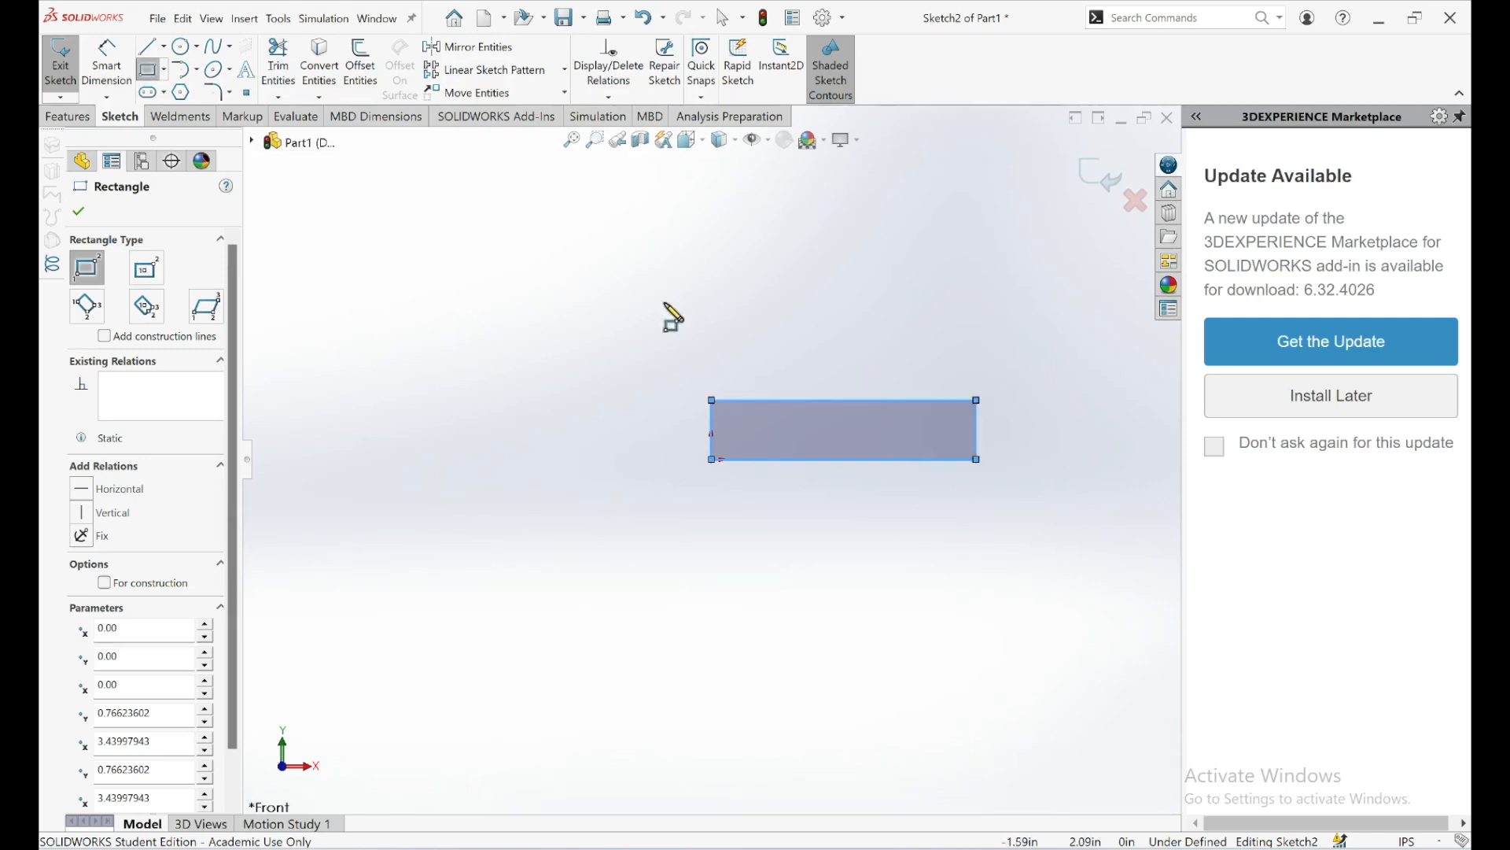
pyautogui.press('Escape')
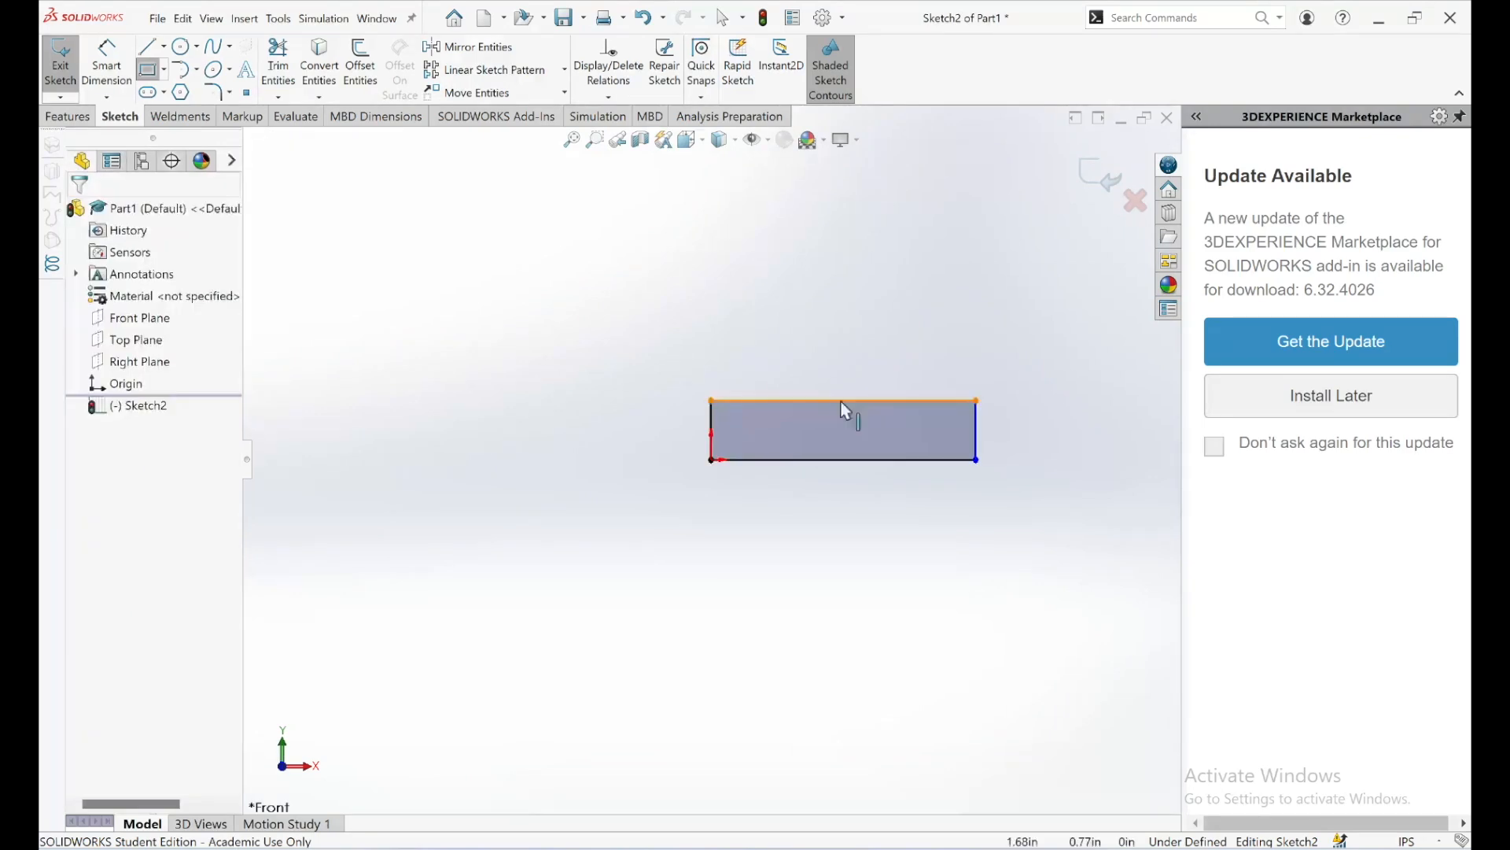
# - Dimension the rectangle's top edge with Smart Dimension and set its length to 18 in
pyautogui.click(846, 394)
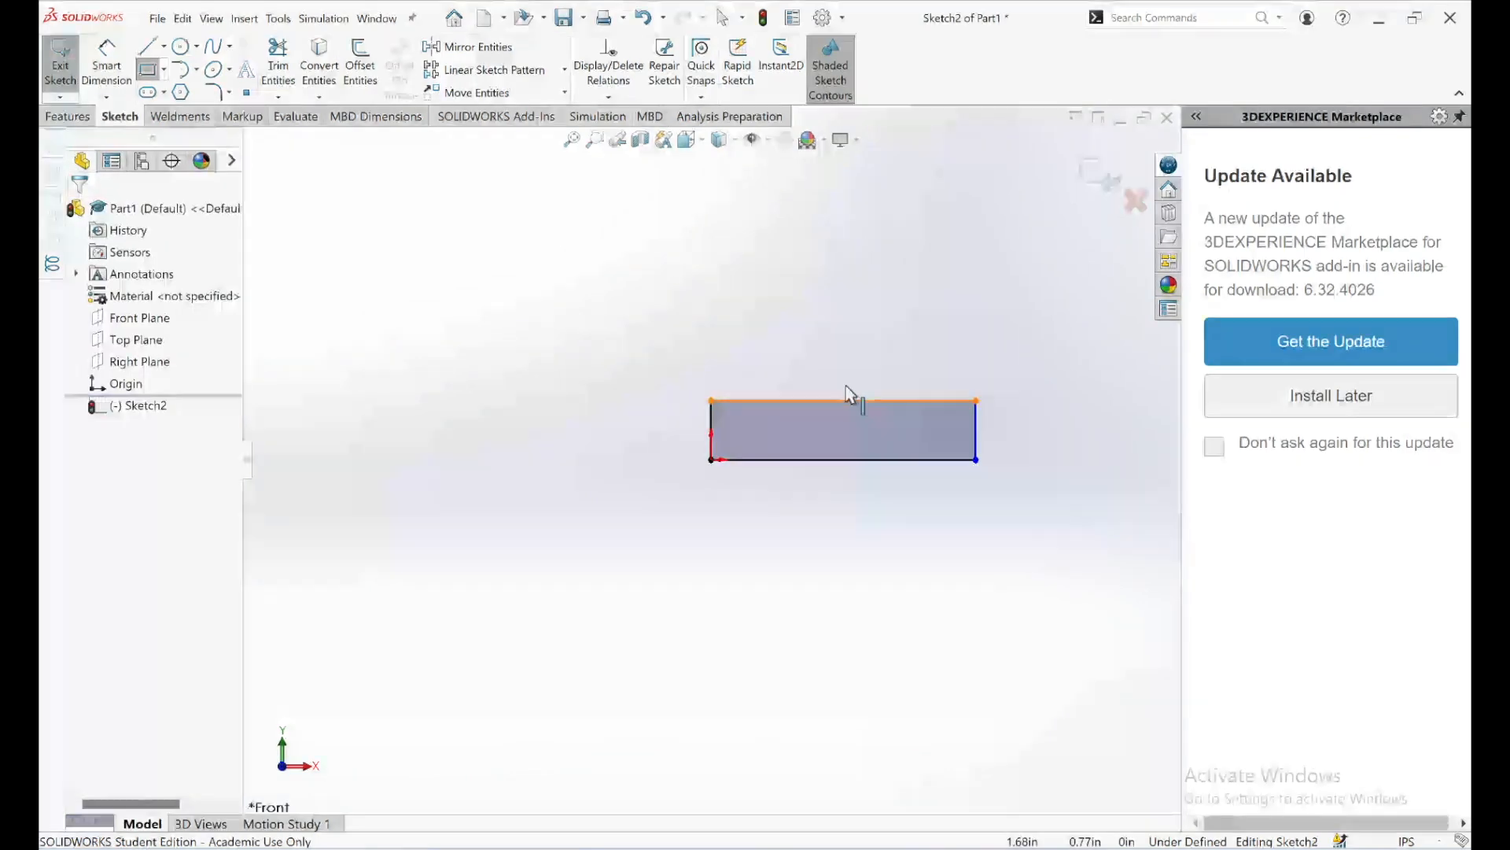
pyautogui.moveTo(845, 383)
pyautogui.mouseDown()
pyautogui.moveTo(838, 304)
pyautogui.moveTo(846, 387)
pyautogui.mouseUp()
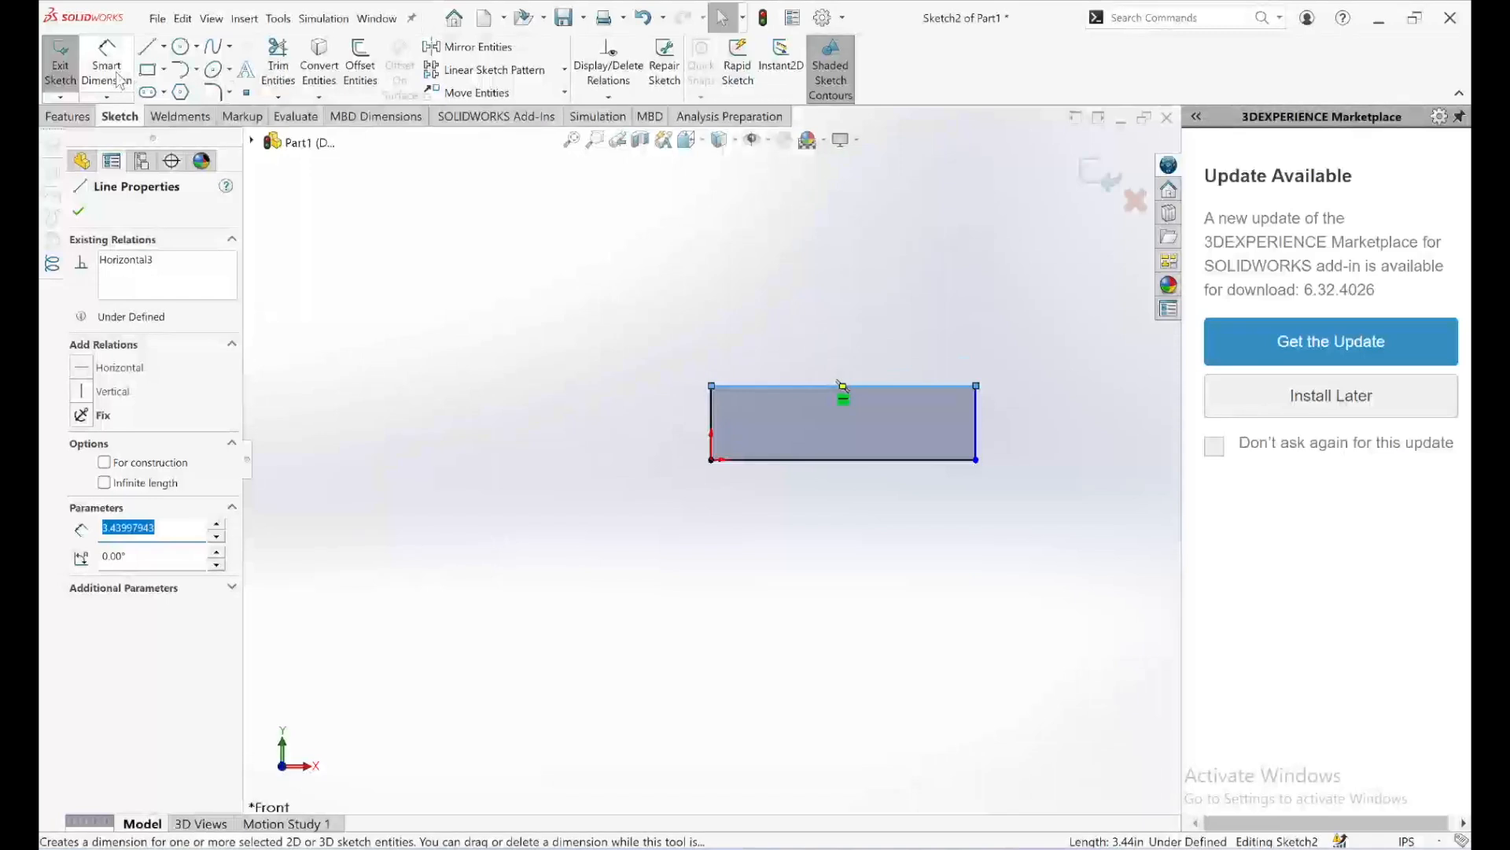
pyautogui.click(116, 79)
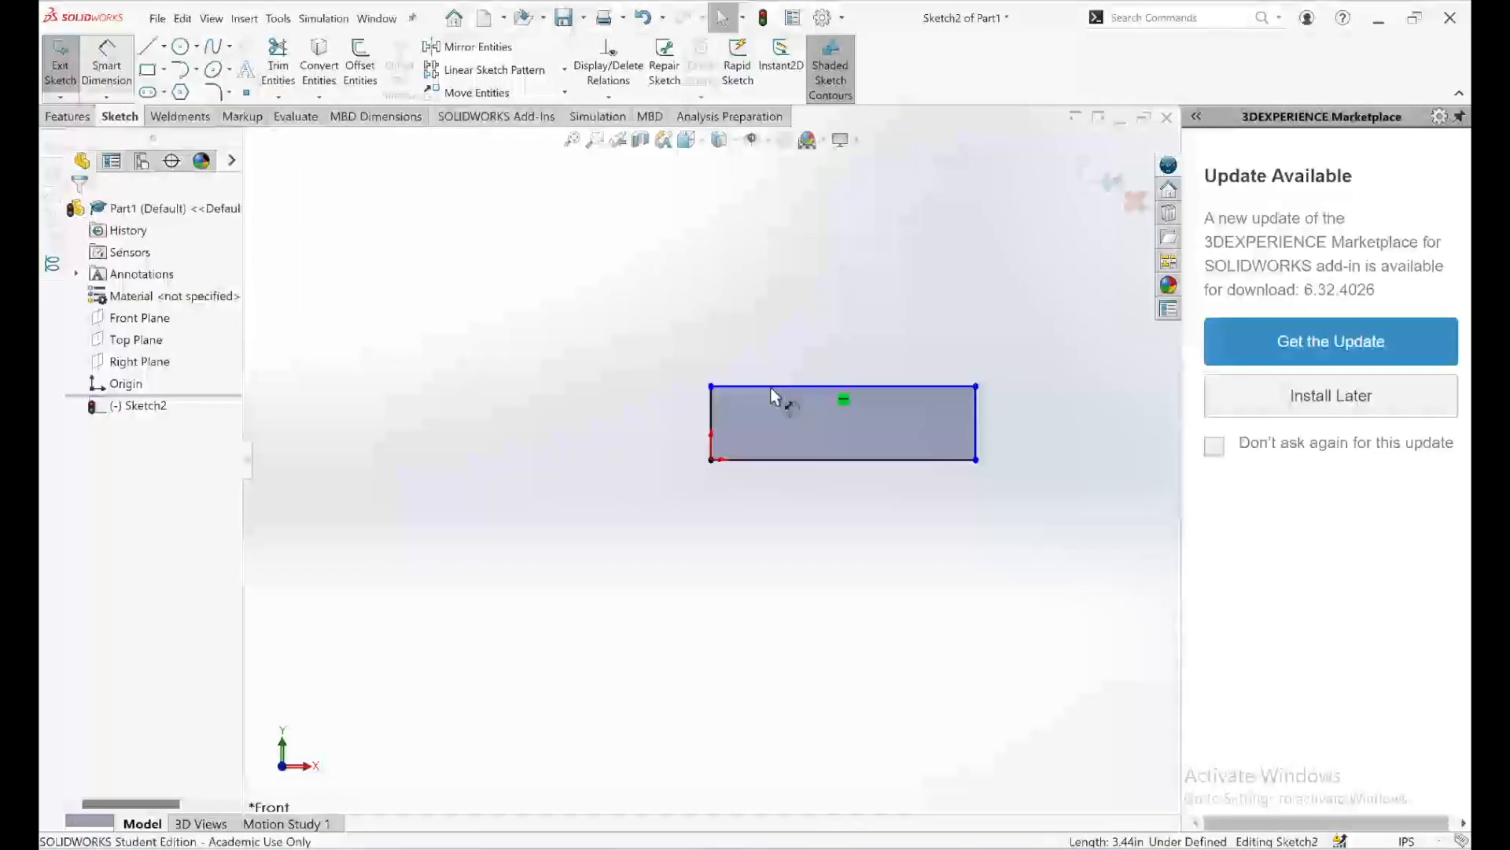
pyautogui.click(832, 350)
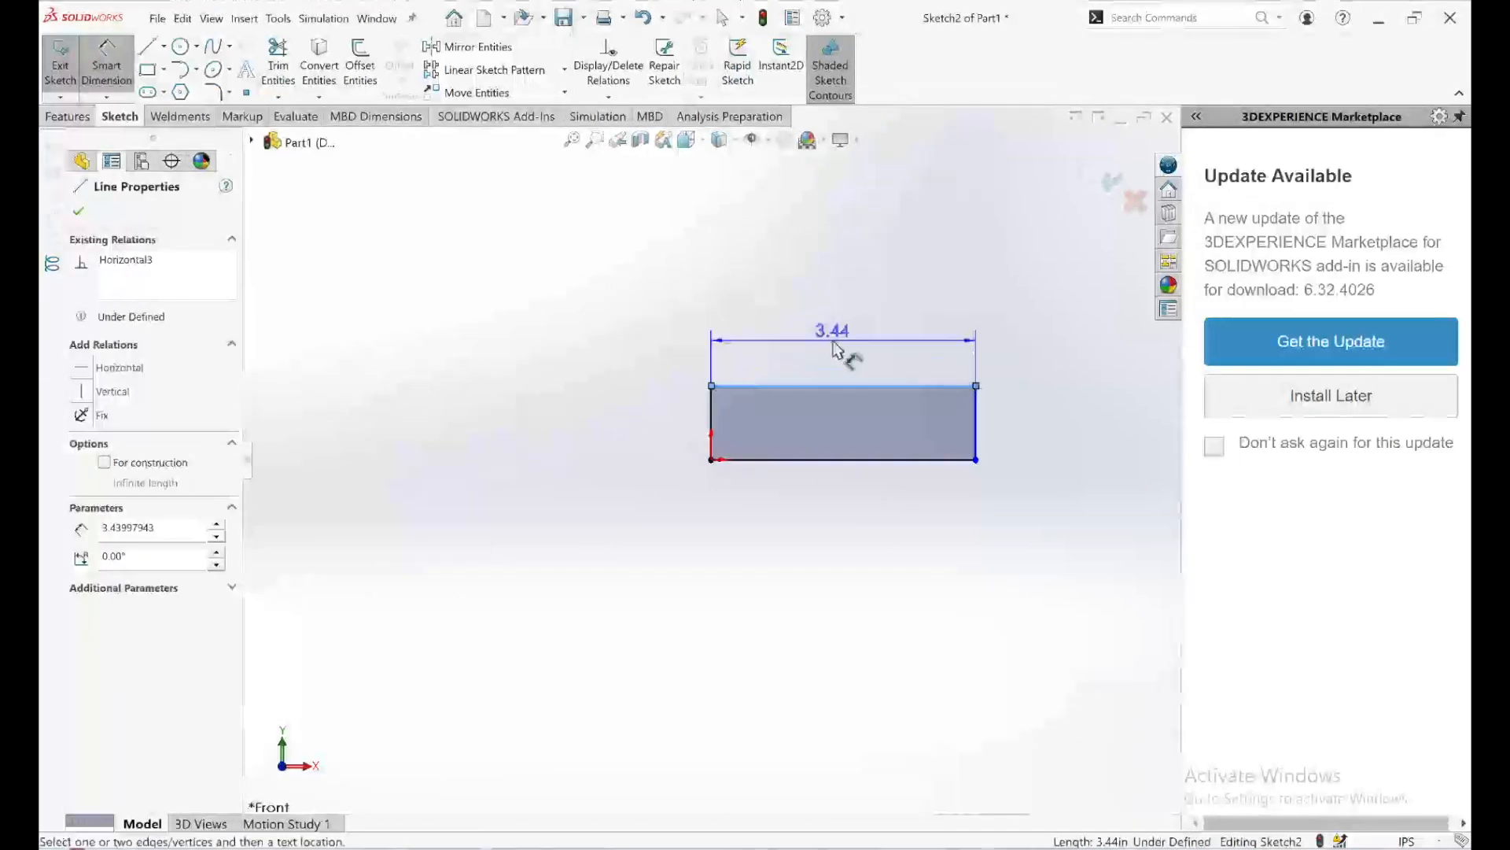
pyautogui.click(831, 343)
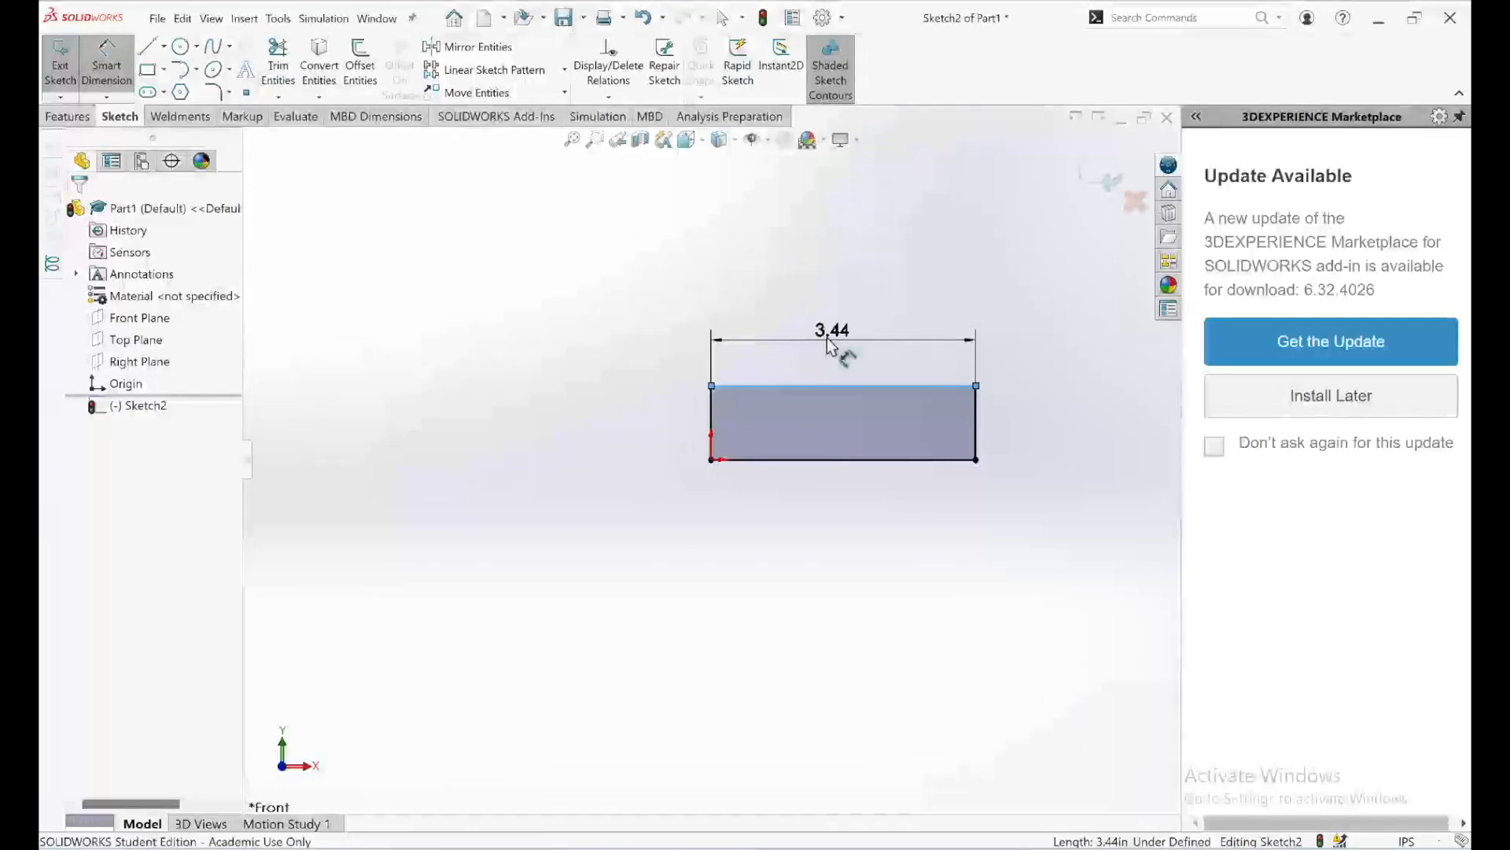
pyautogui.doubleClick(828, 337)
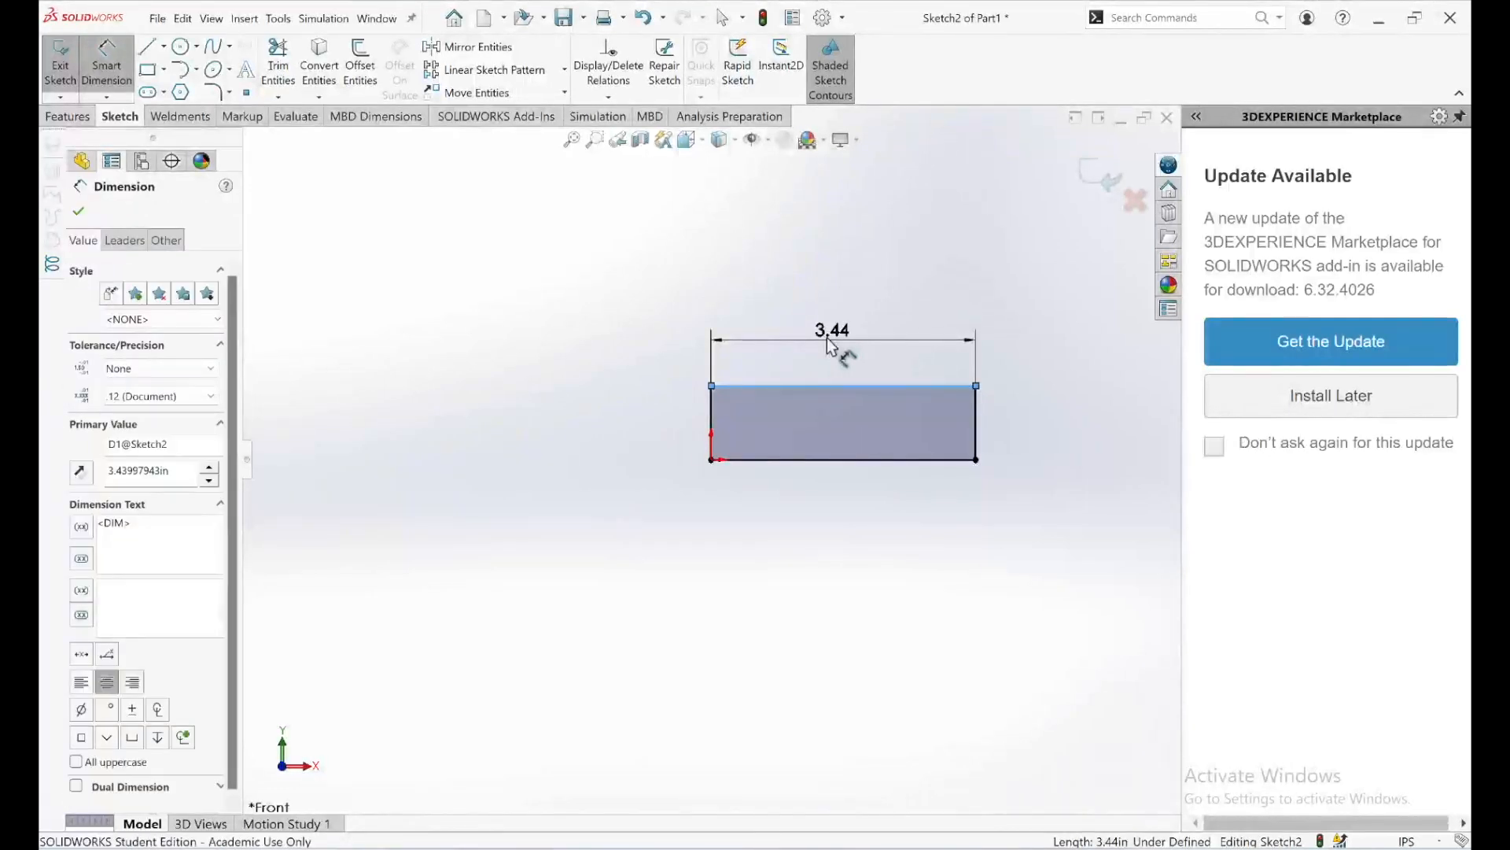
pyautogui.write('18')
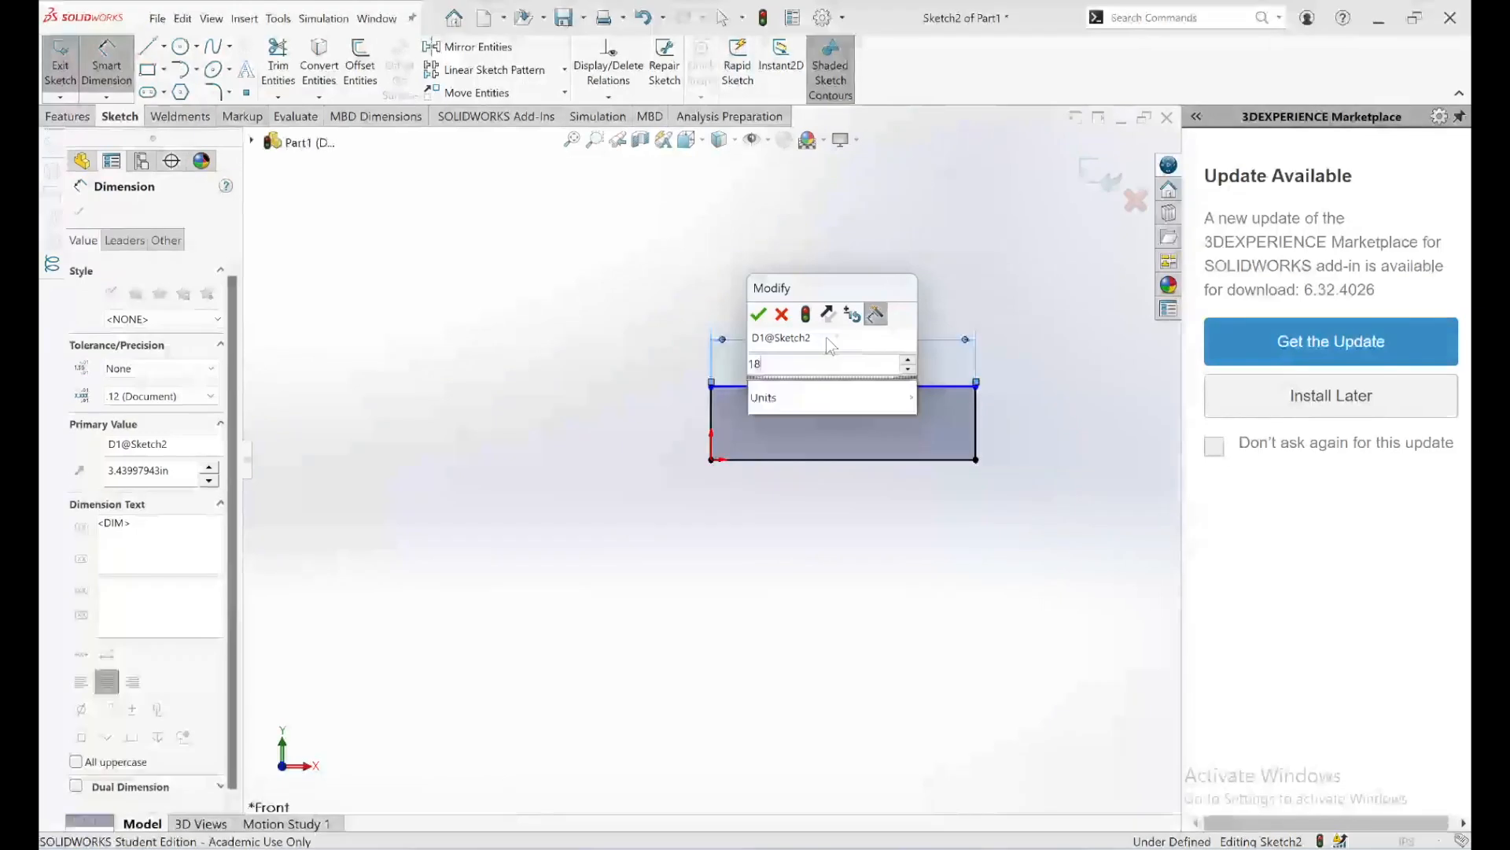
pyautogui.press('Return')
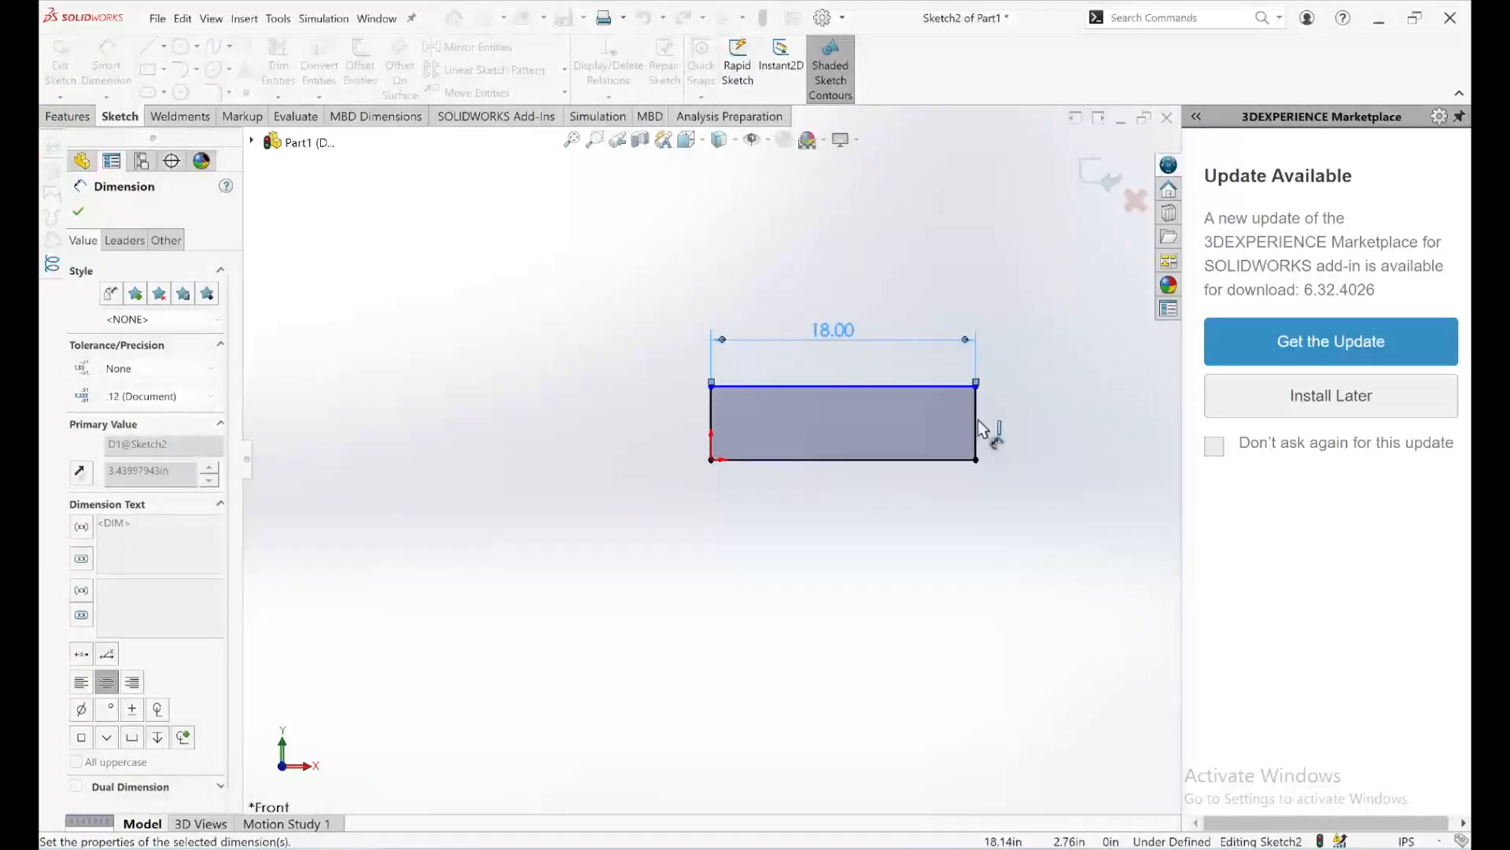
# - Dimension the rectangle's right edge to 3/4 in and exit the sketch
pyautogui.click(1021, 418)
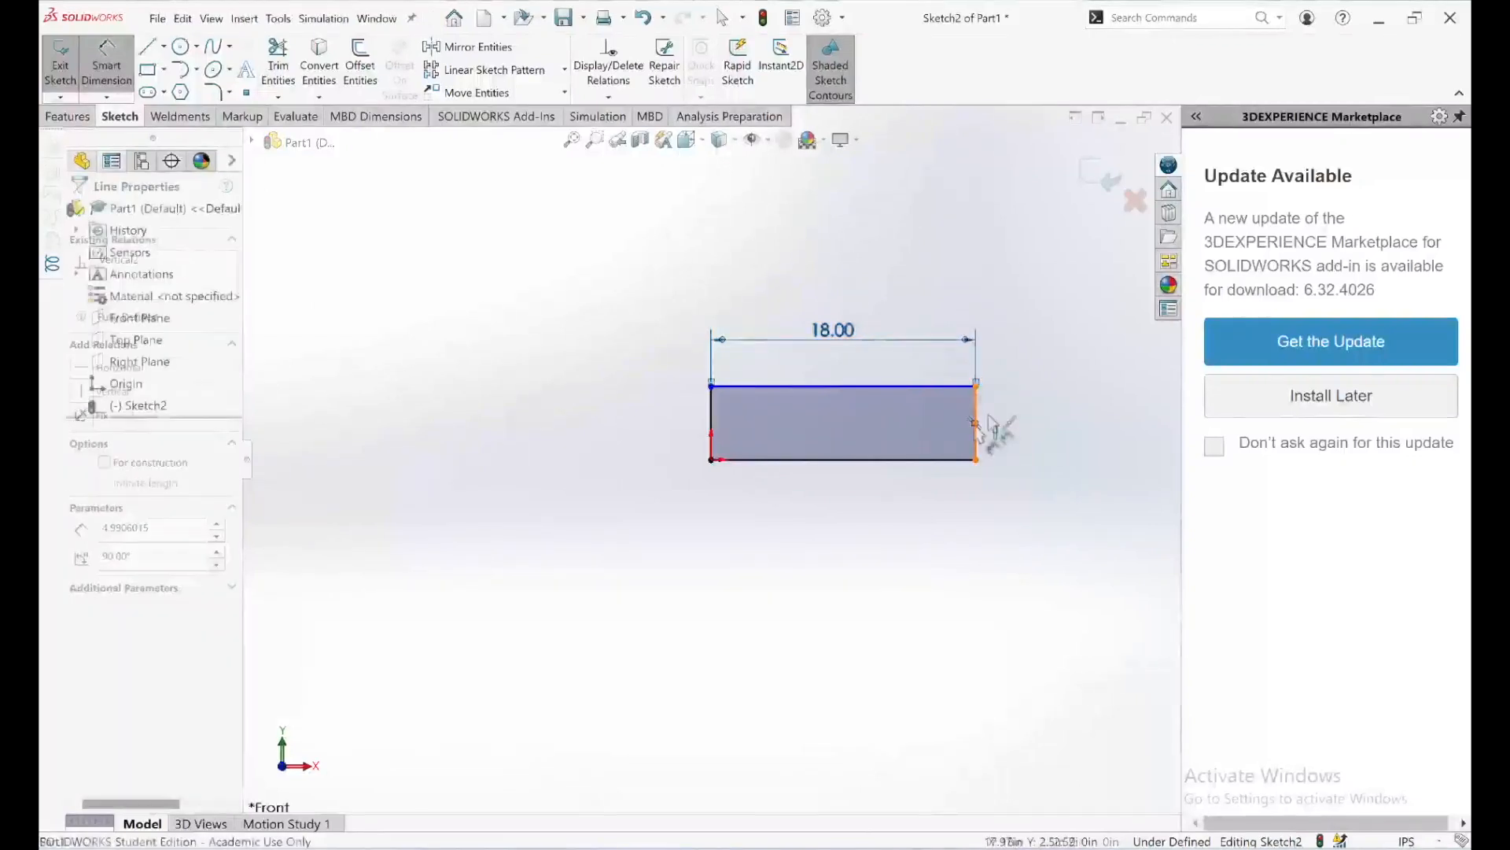
pyautogui.click(1007, 423)
pyautogui.click(1008, 425)
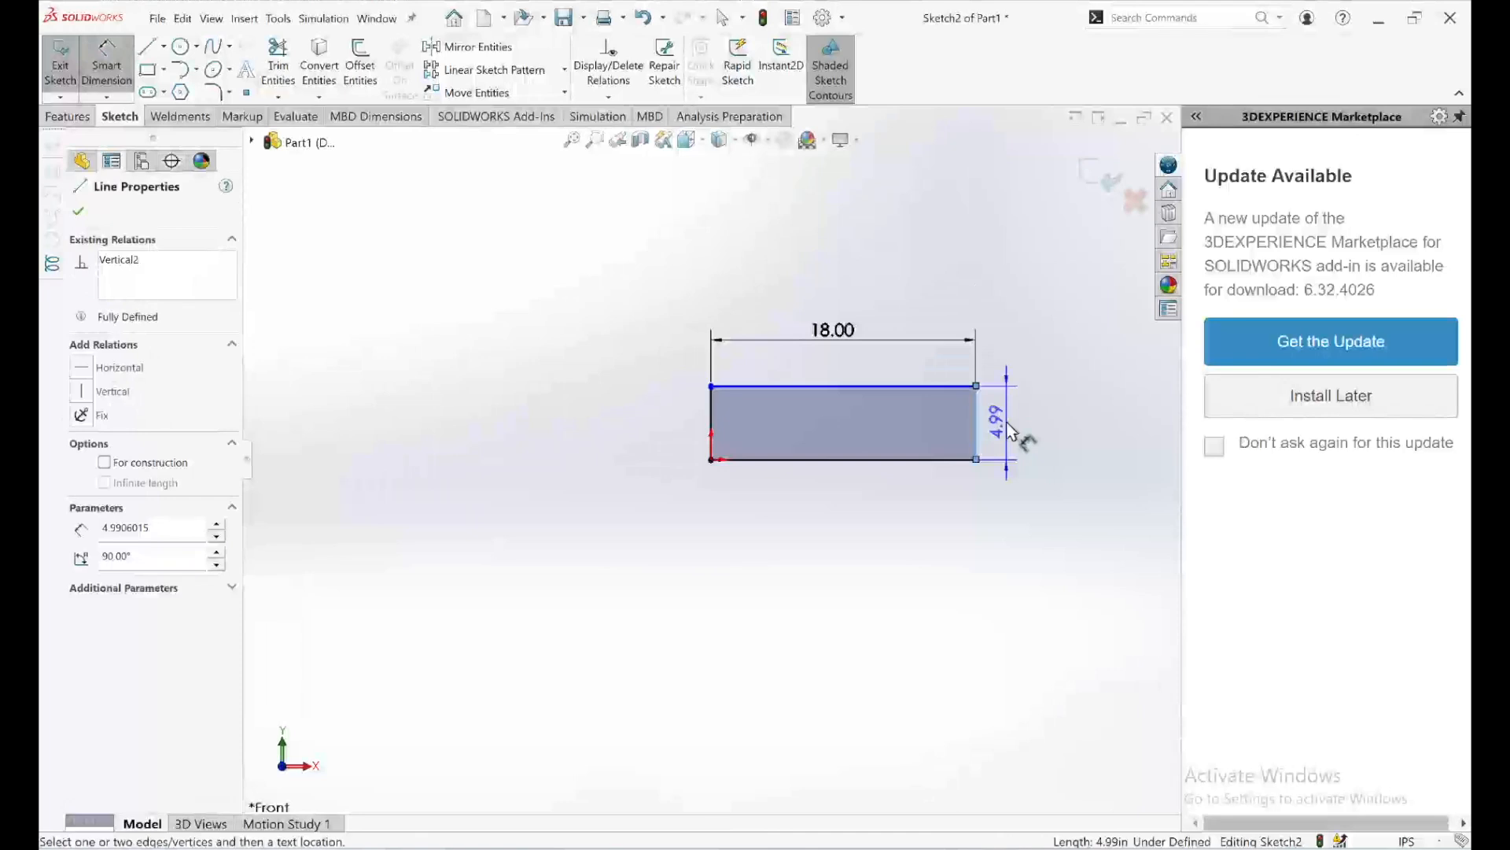
pyautogui.click(1009, 431)
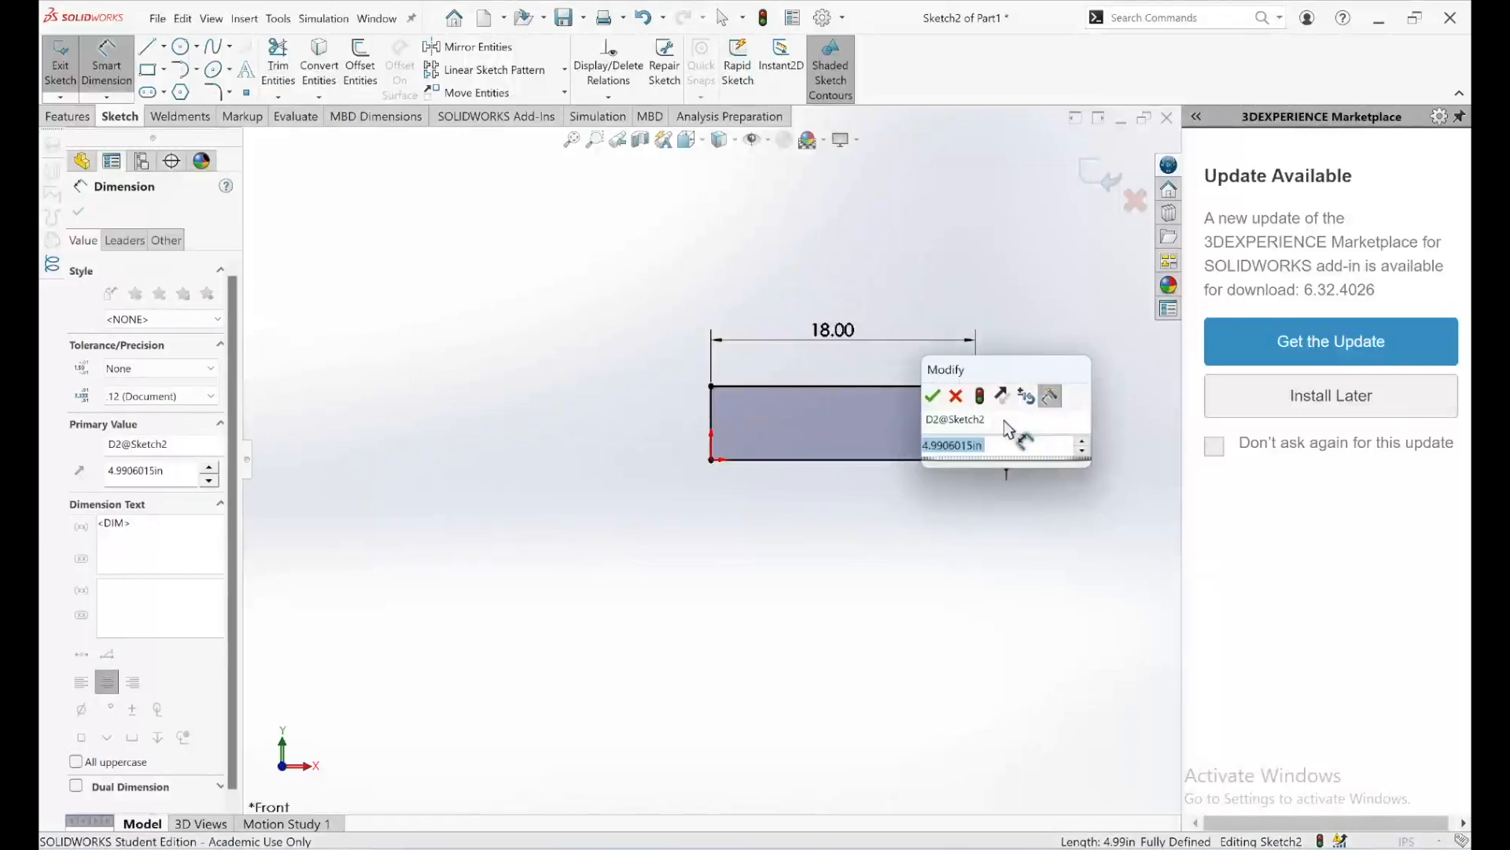
pyautogui.write('3/4')
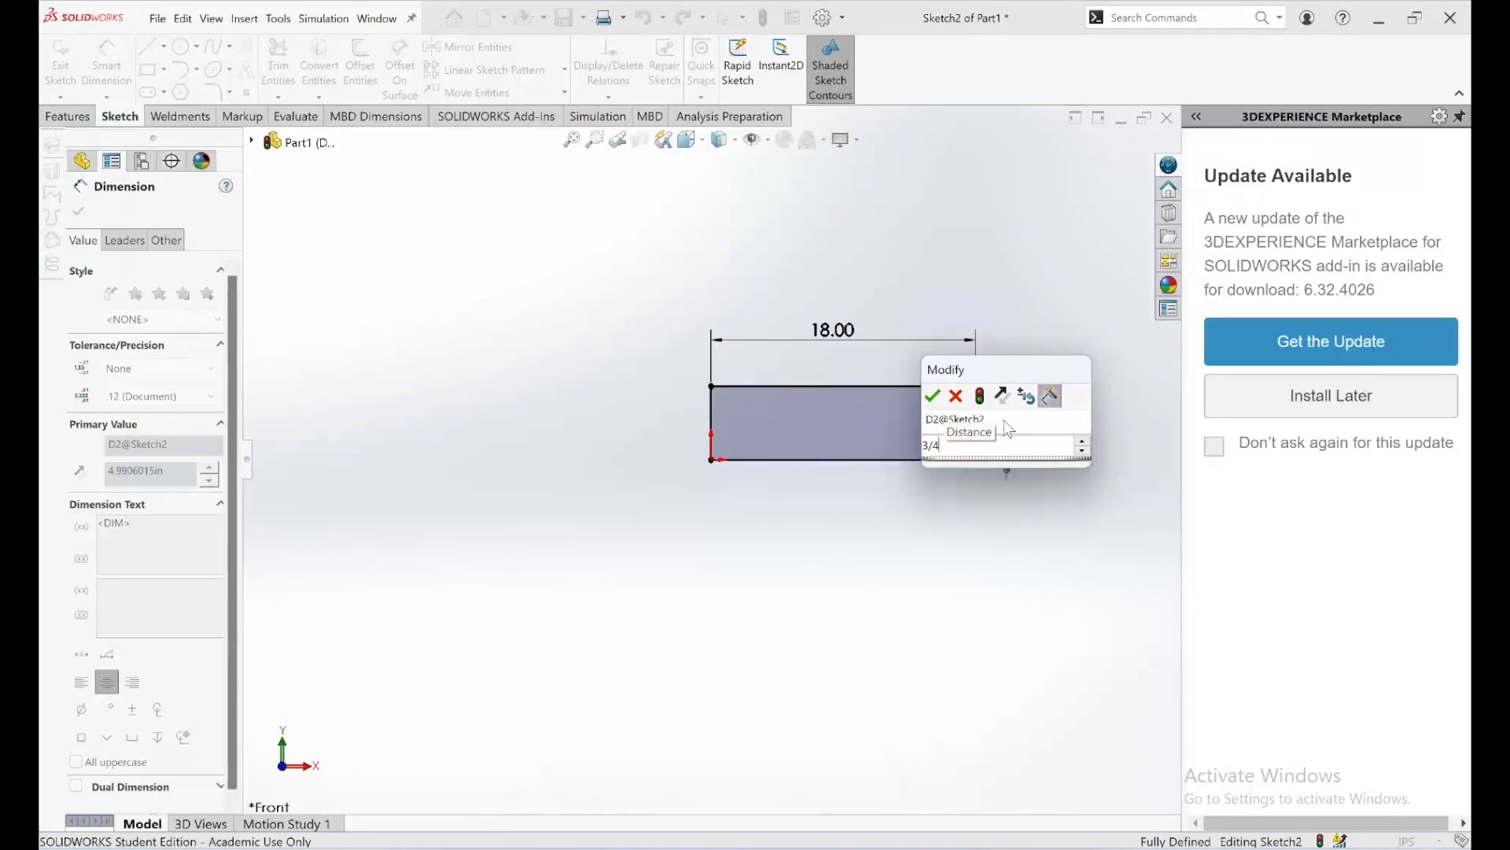
pyautogui.press('Escape')
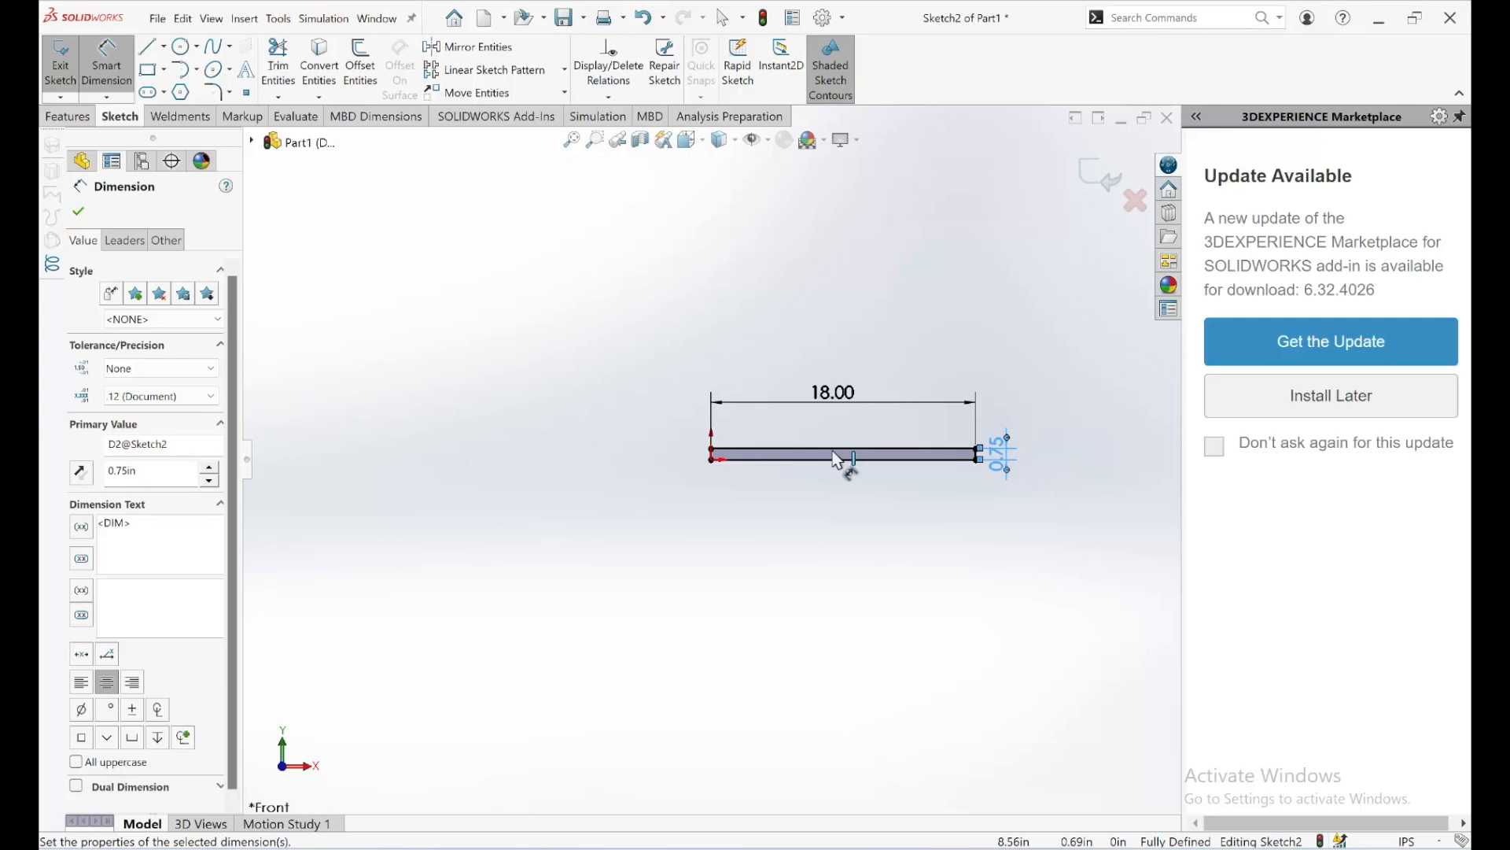
pyautogui.scroll(-5, 838, 461)
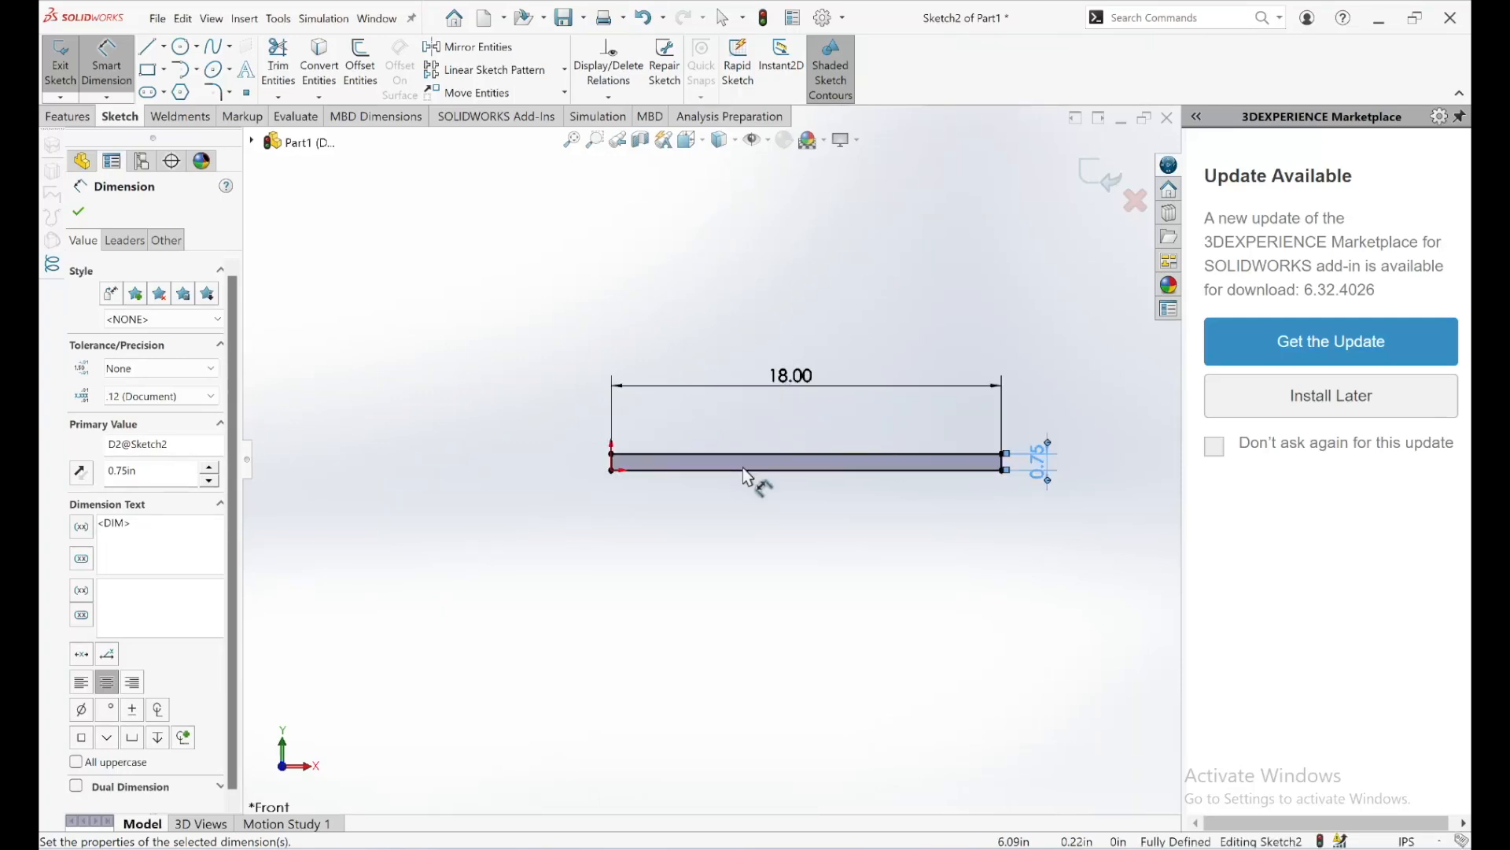
pyautogui.press('z')
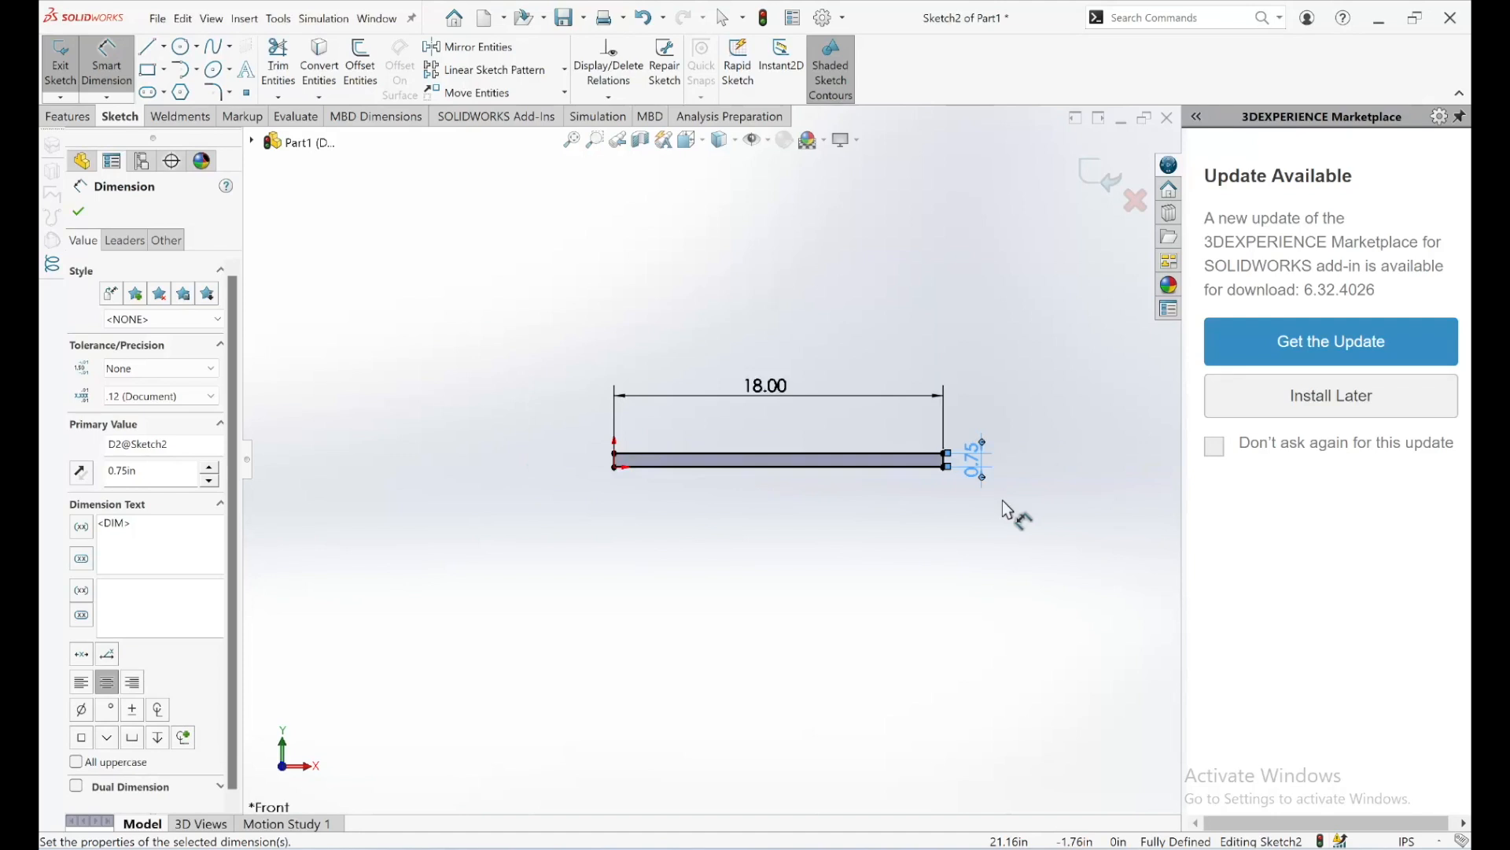
pyautogui.press('z')
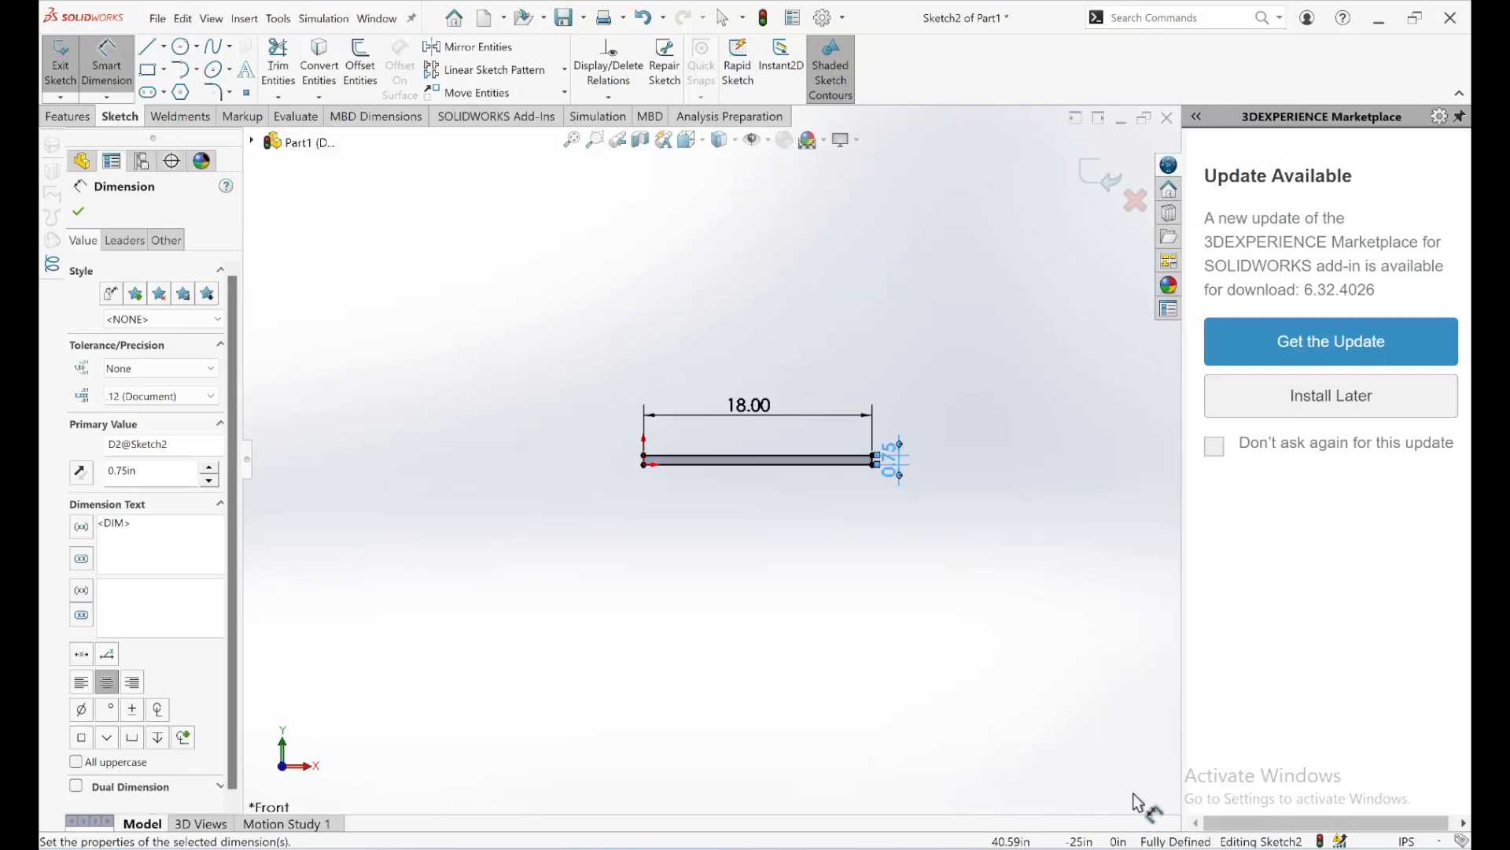
pyautogui.click(1101, 181)
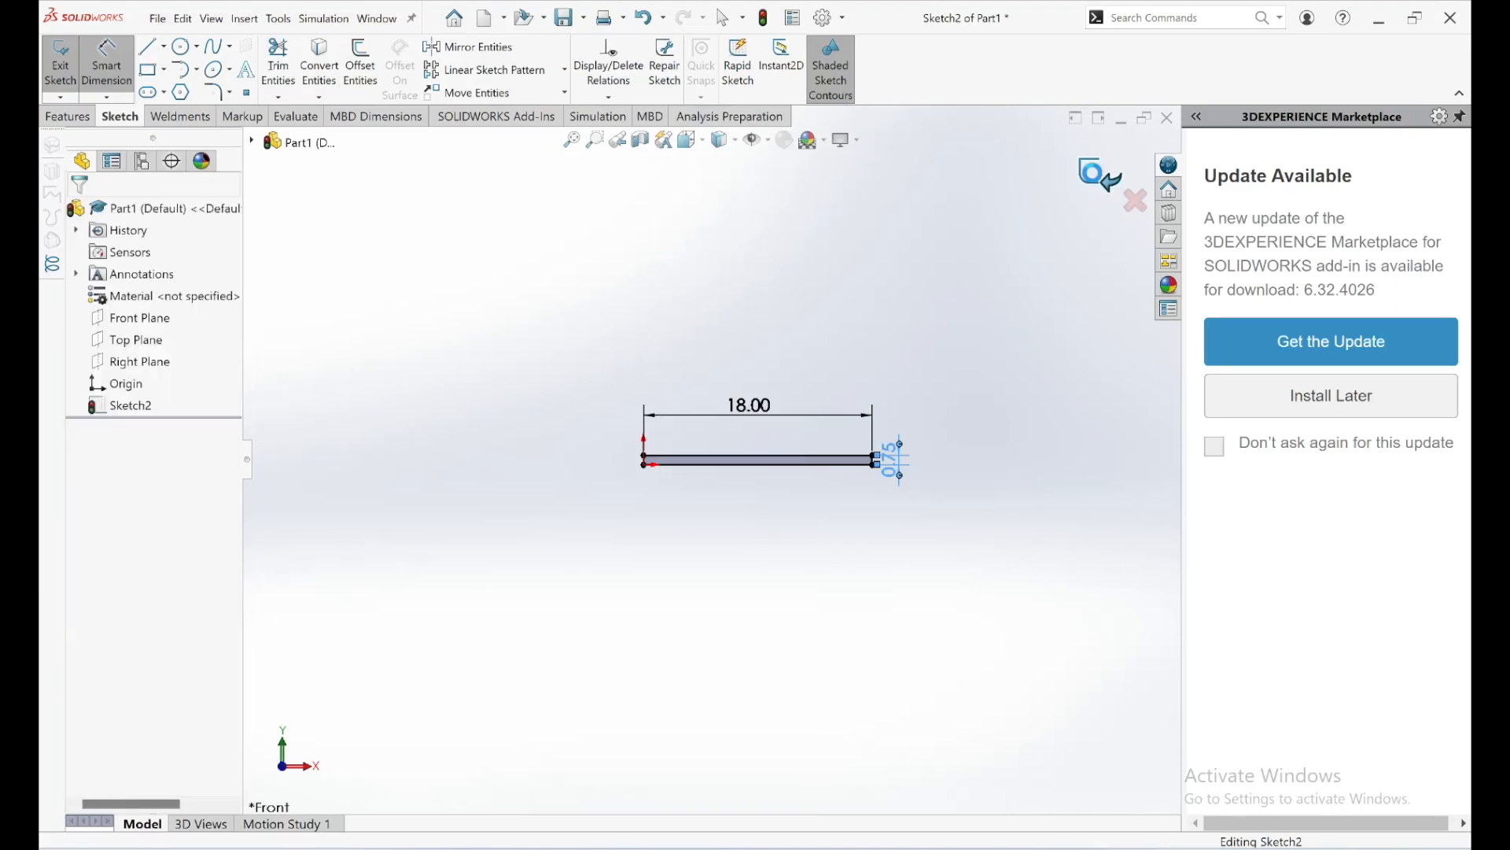
pyautogui.click(1097, 185)
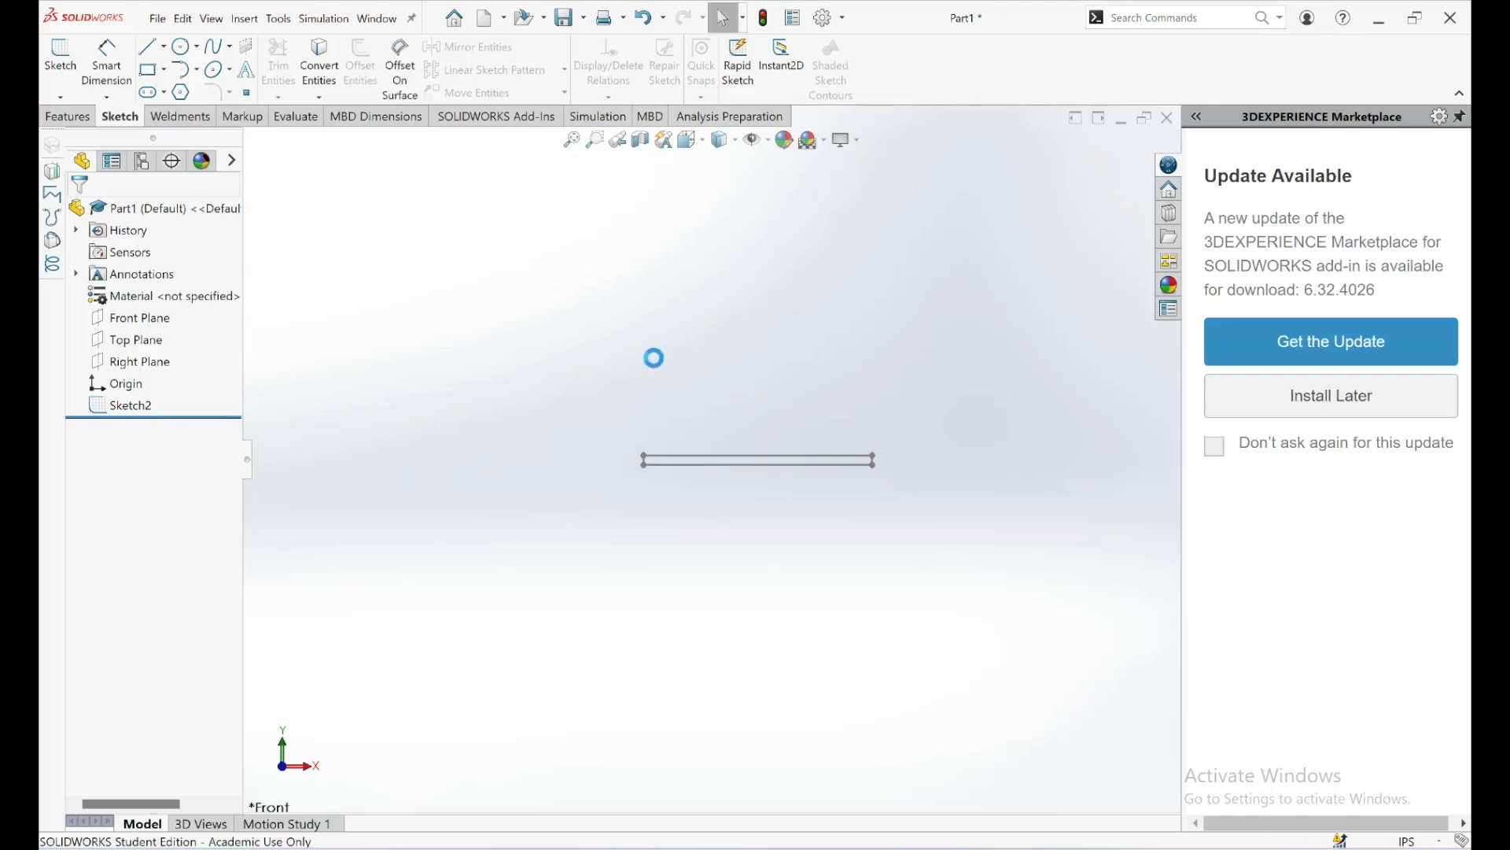
# - Extrude the rectangle sketch as a blind boss with a depth of 3/8 in
pyautogui.click(77, 120)
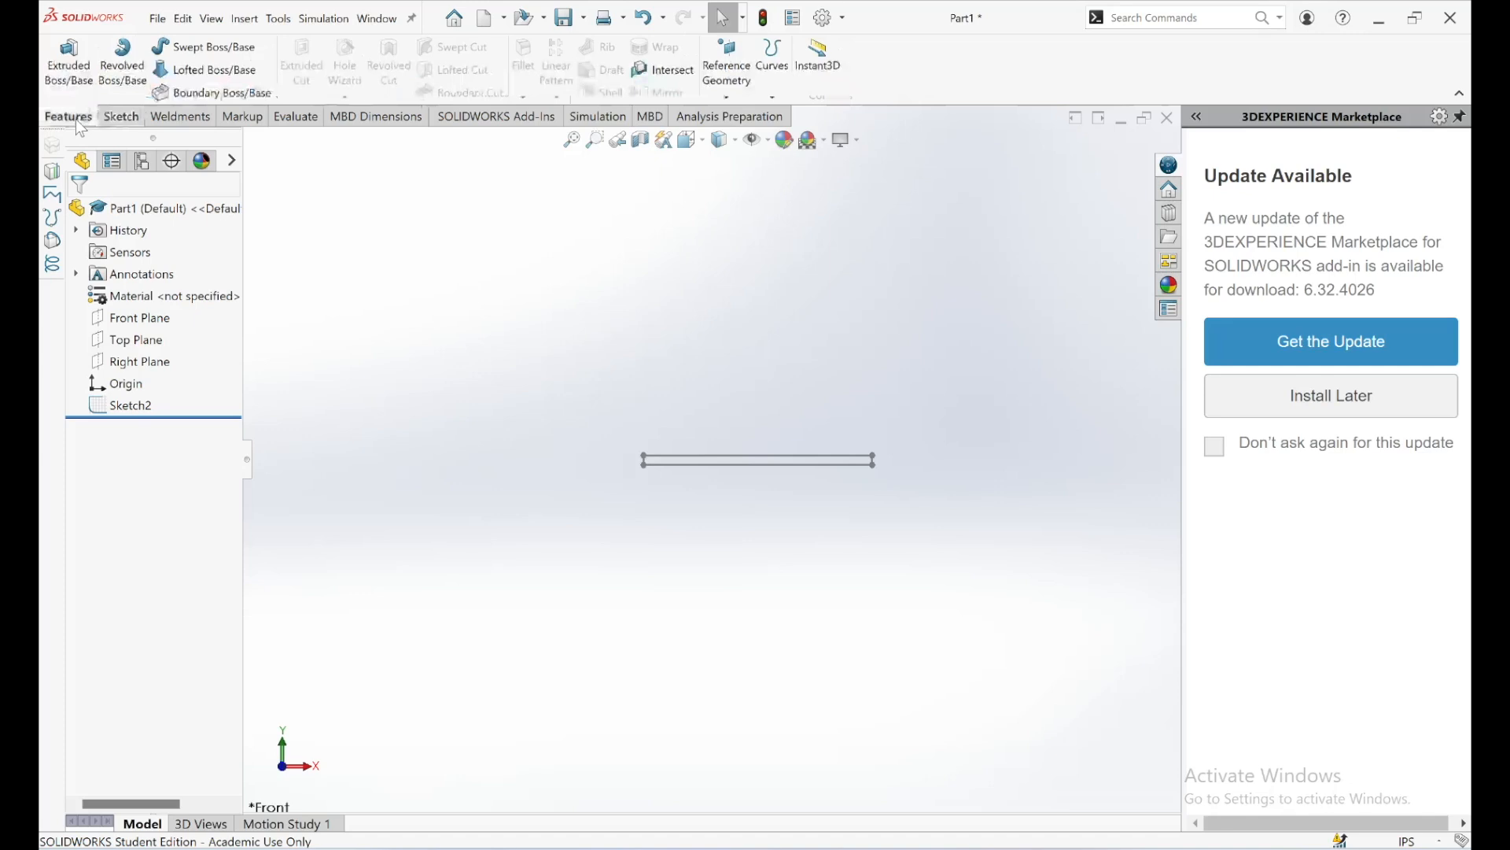
pyautogui.click(66, 66)
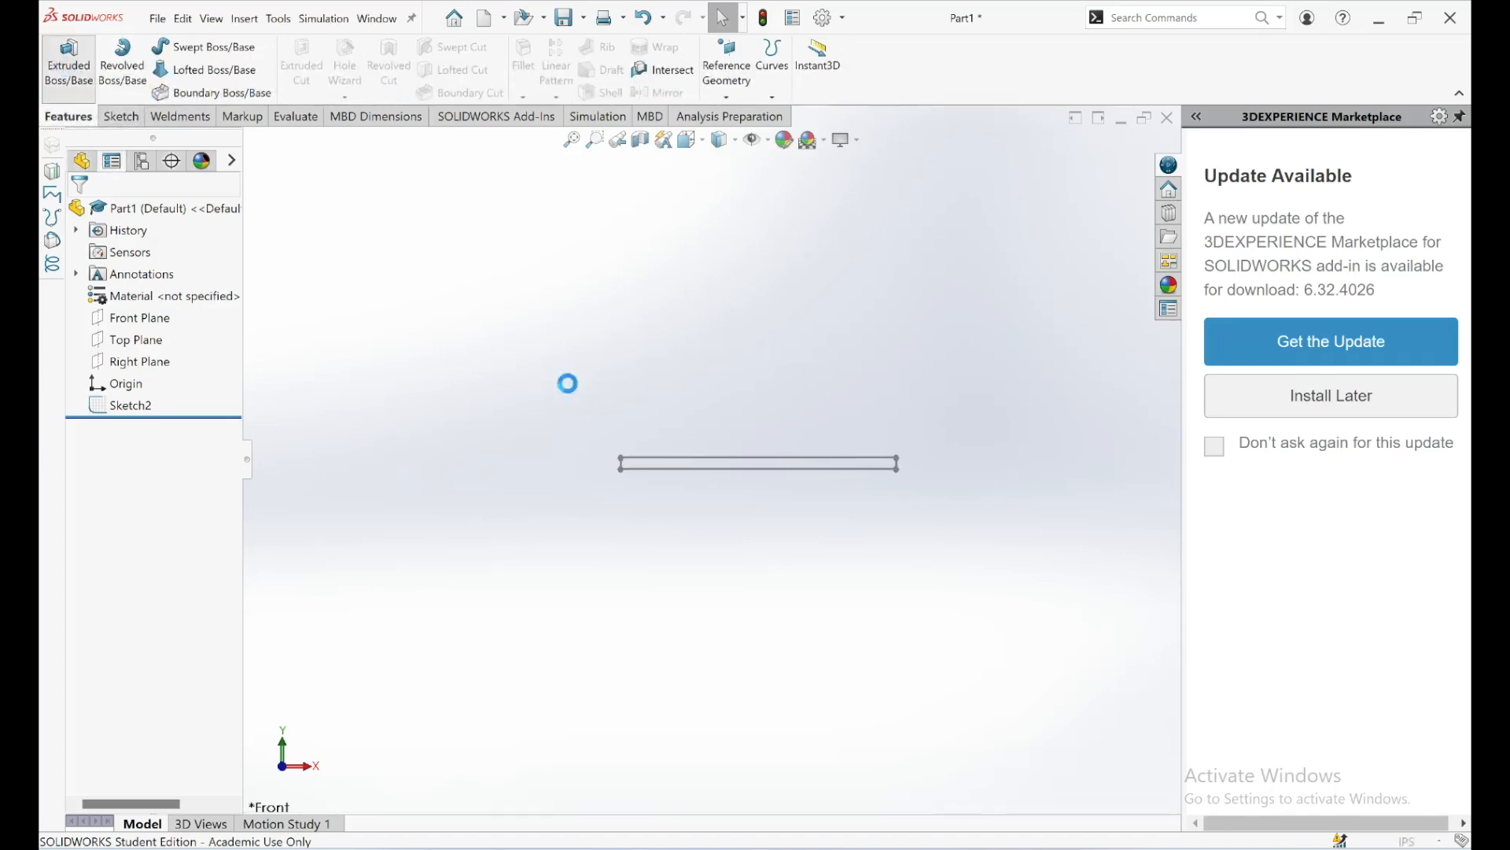
pyautogui.click(735, 463)
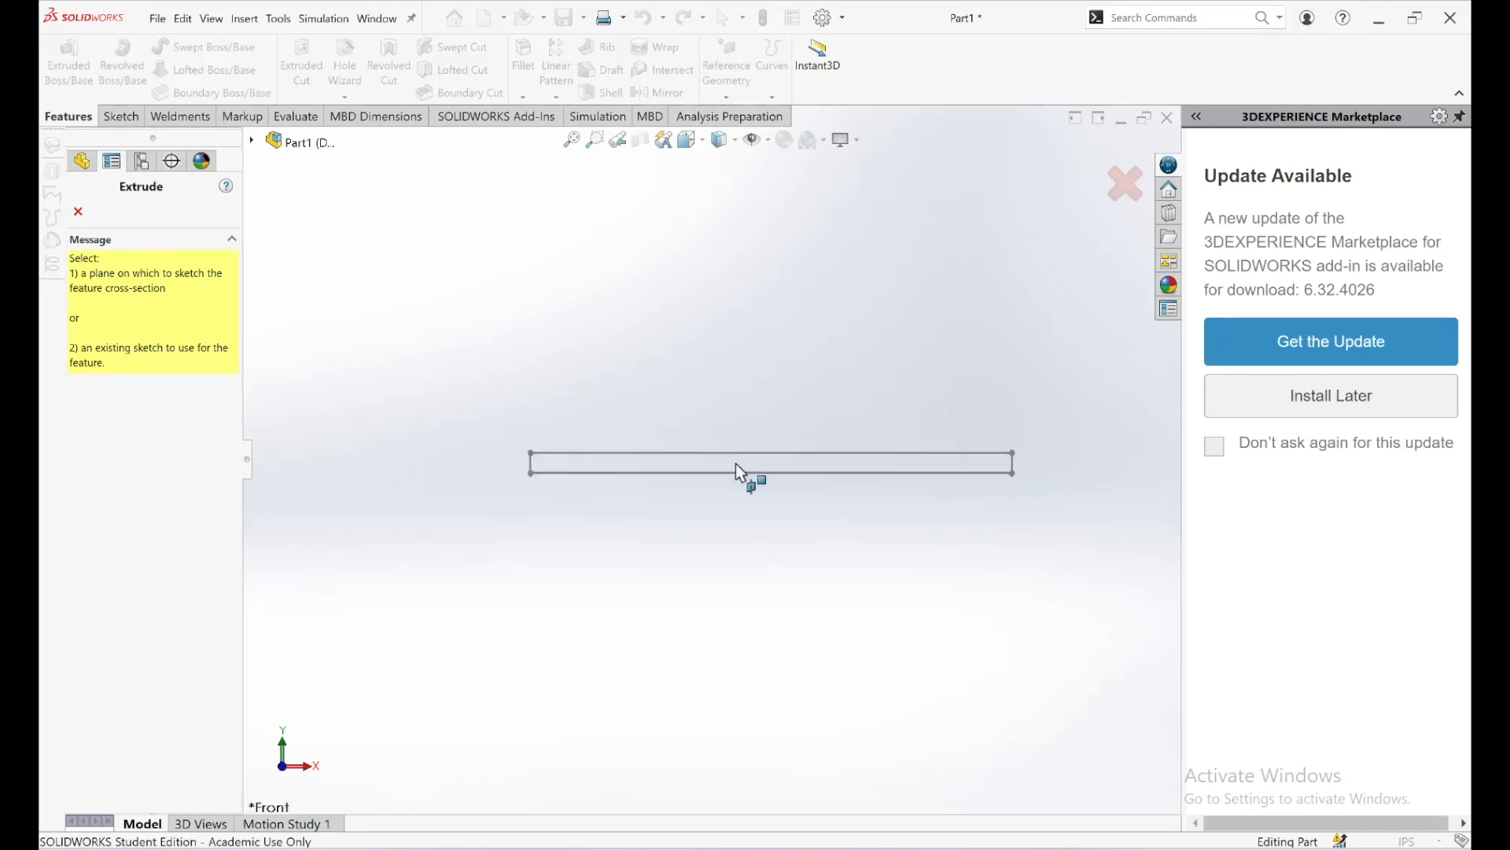
pyautogui.click(251, 141)
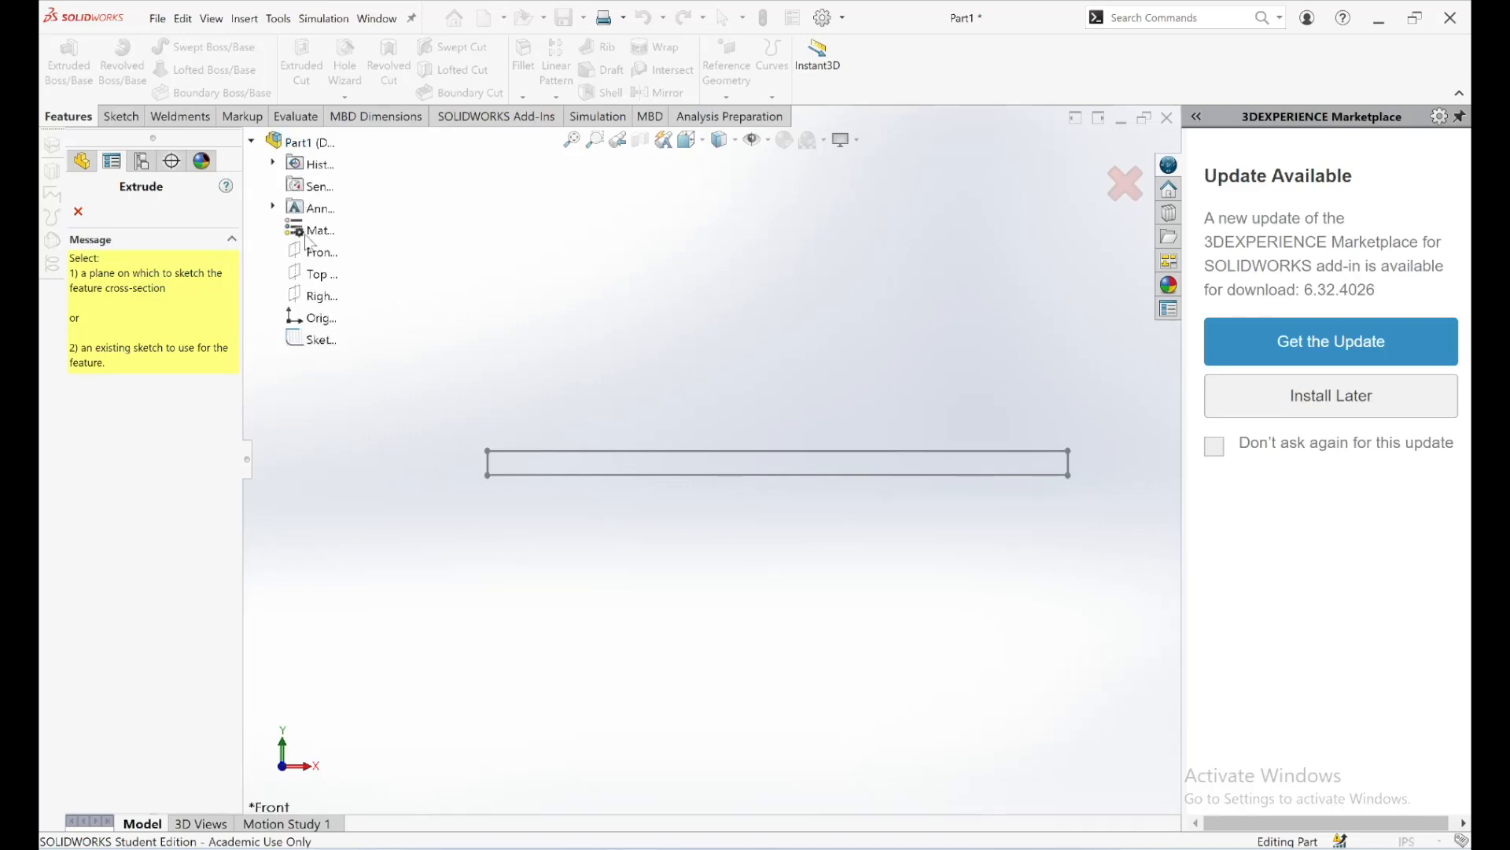
pyautogui.click(315, 341)
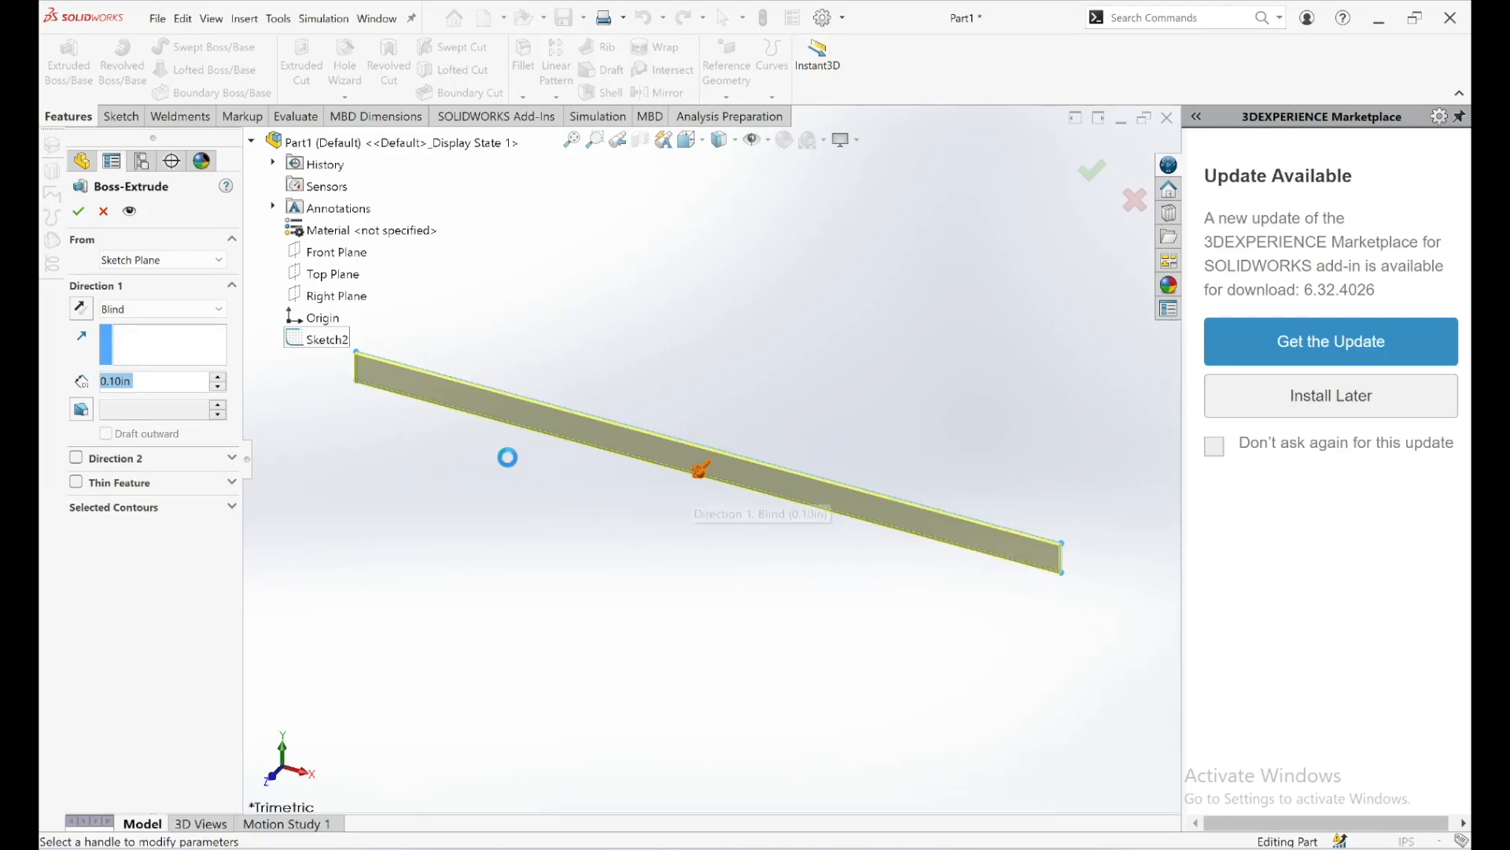
pyautogui.write('3')
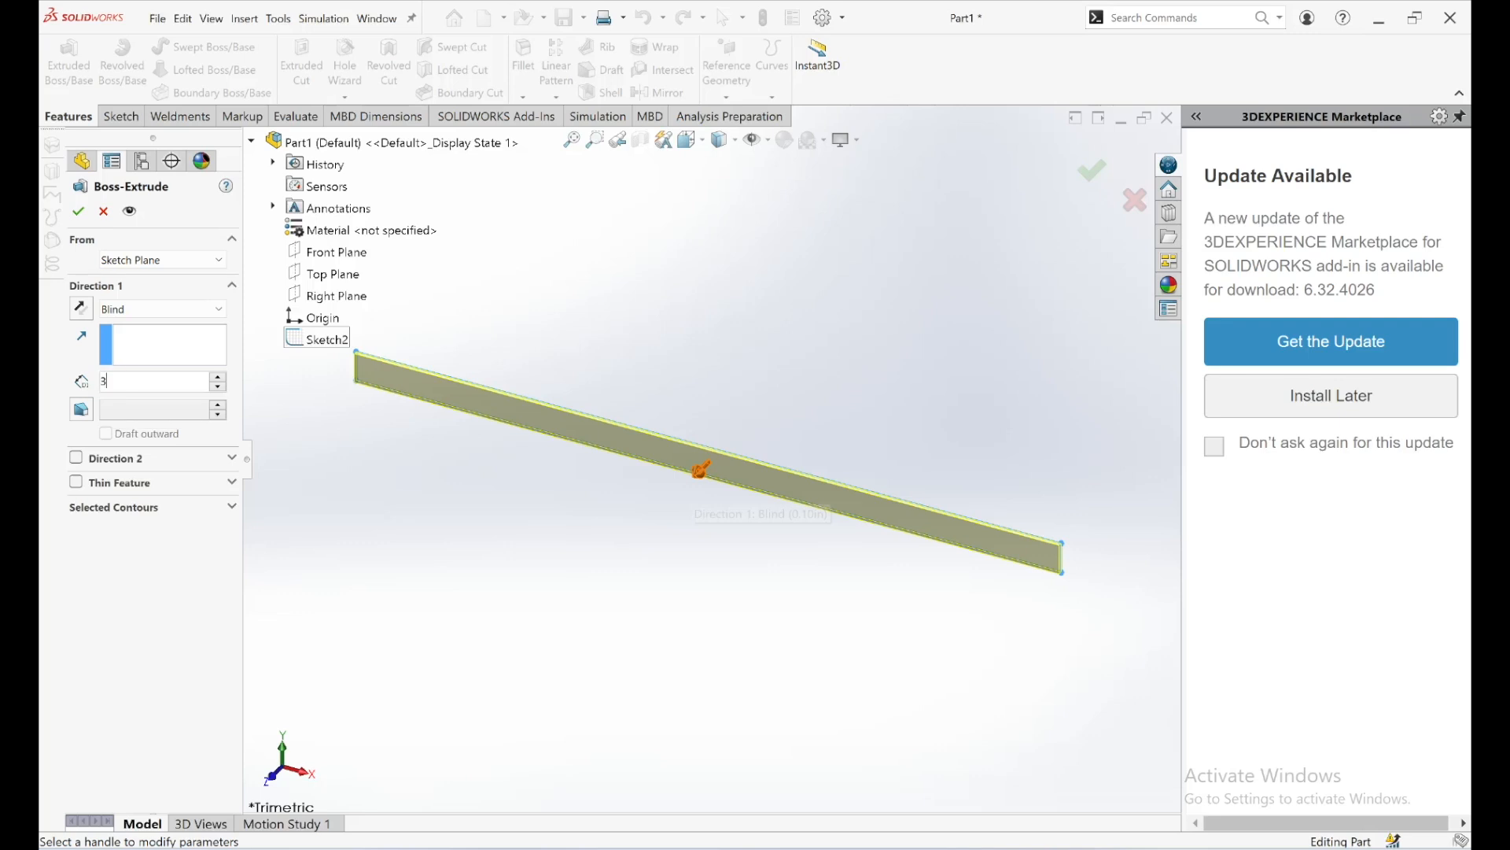
pyautogui.write('/8')
pyautogui.press('Return')
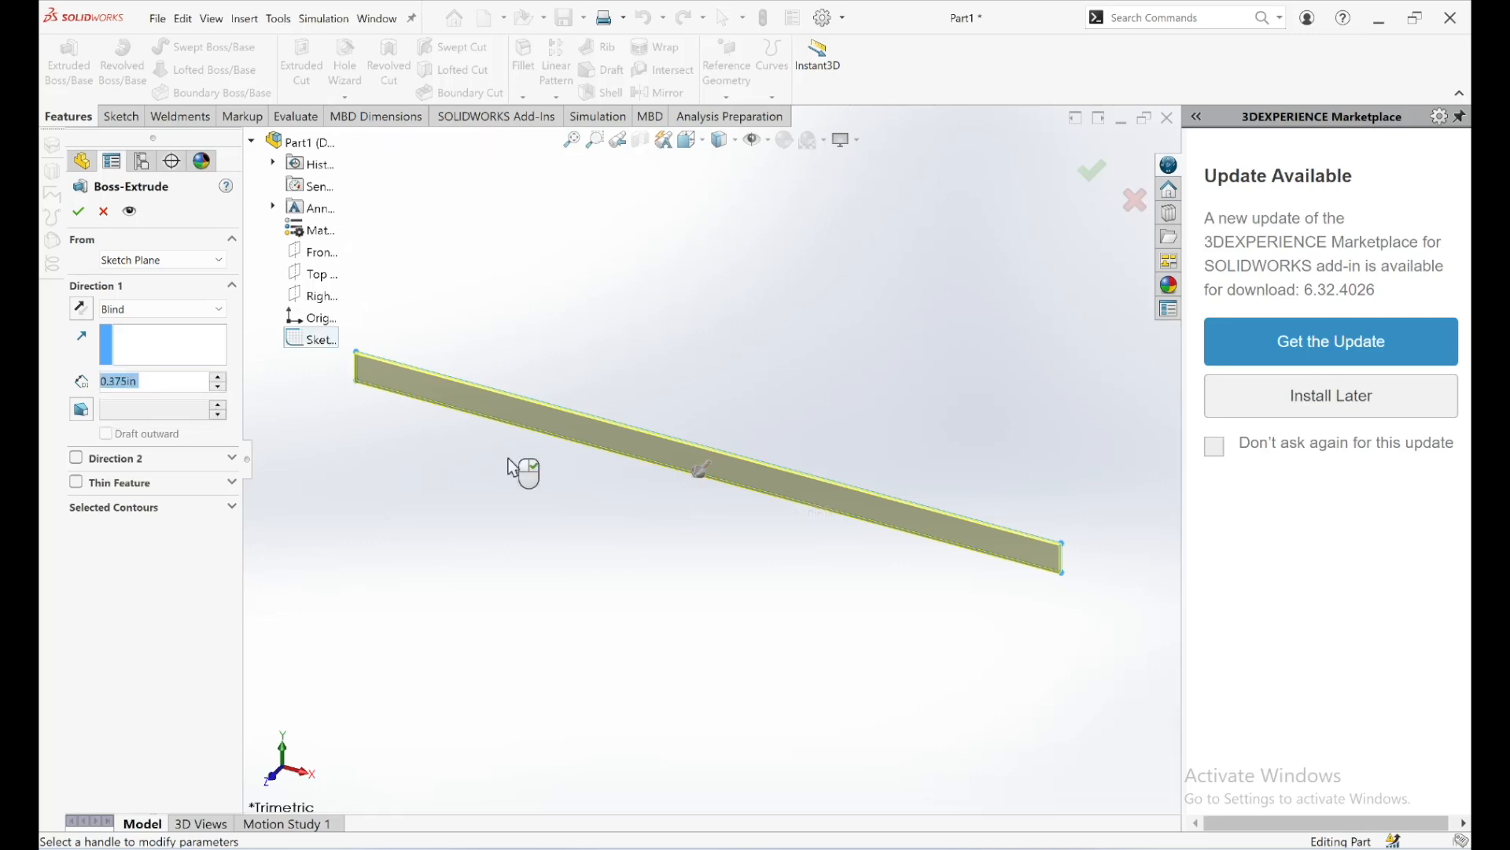
pyautogui.click(1101, 178)
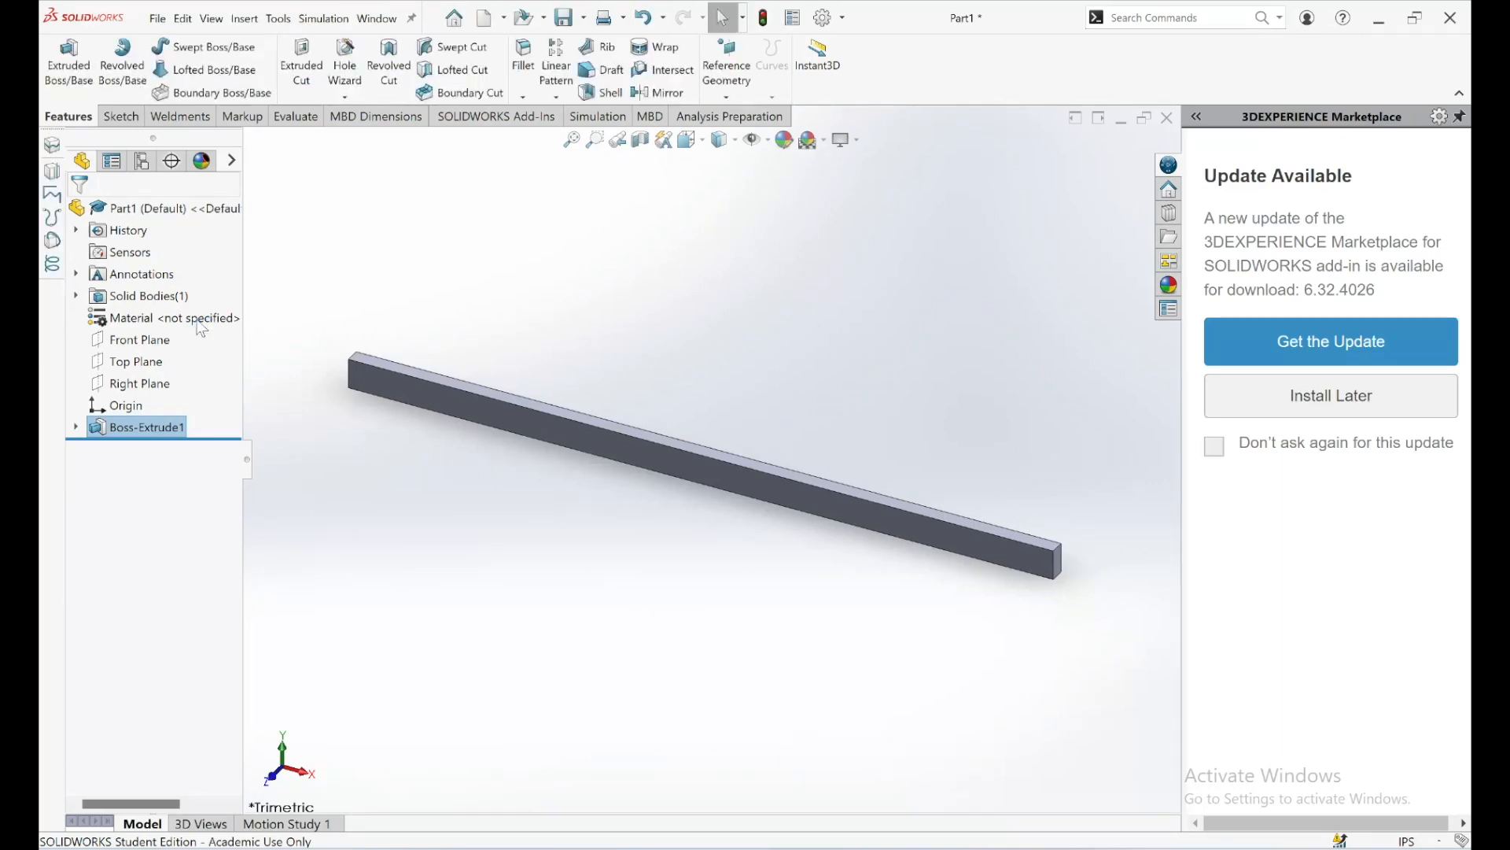
# - Search the material library for "bal" and apply Balsa from the Woods category to the part
pyautogui.rightClick(129, 321)
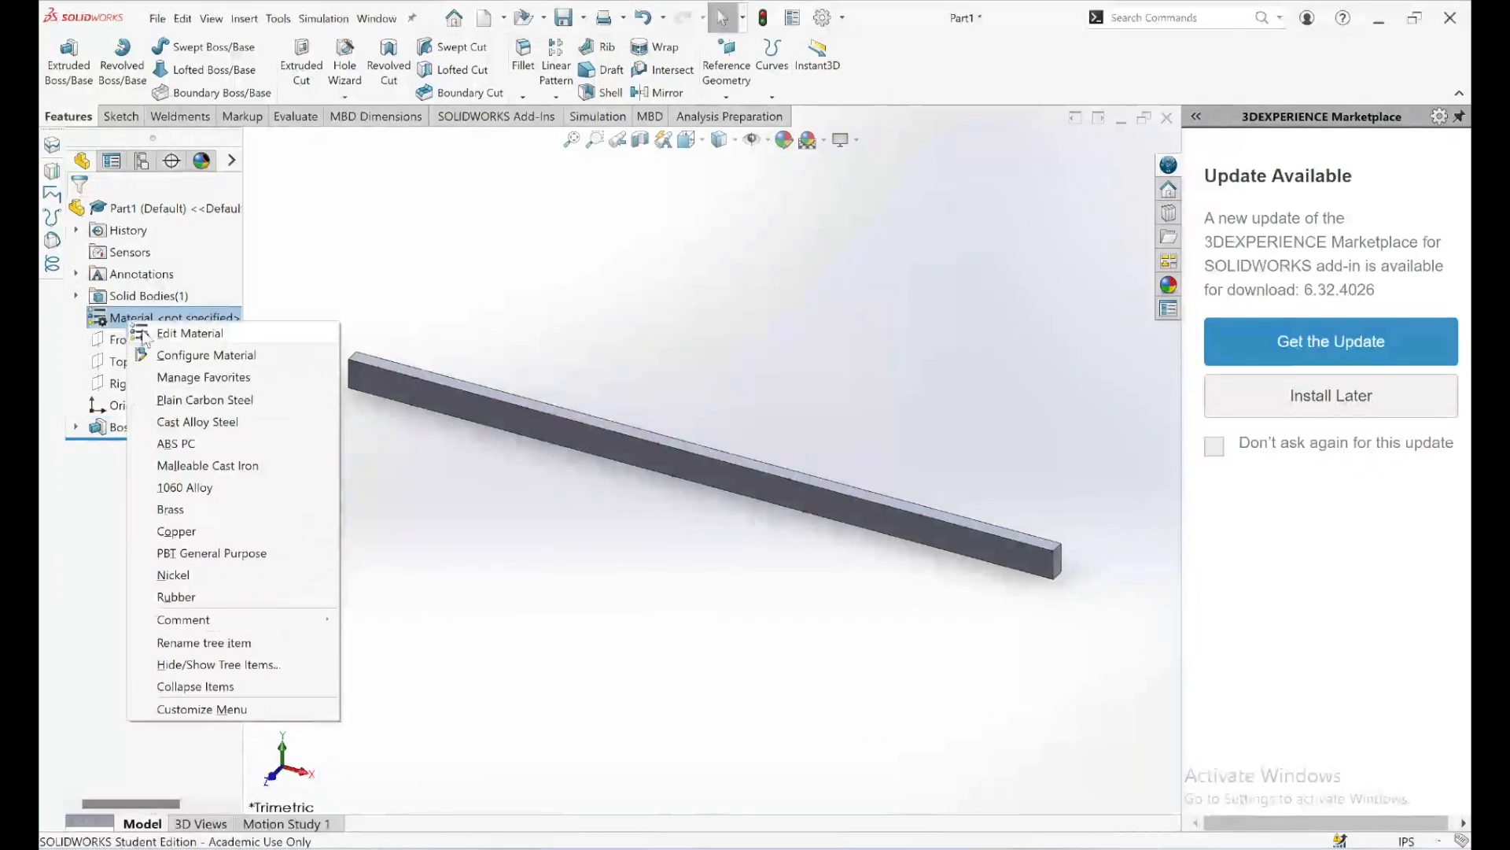
pyautogui.click(151, 339)
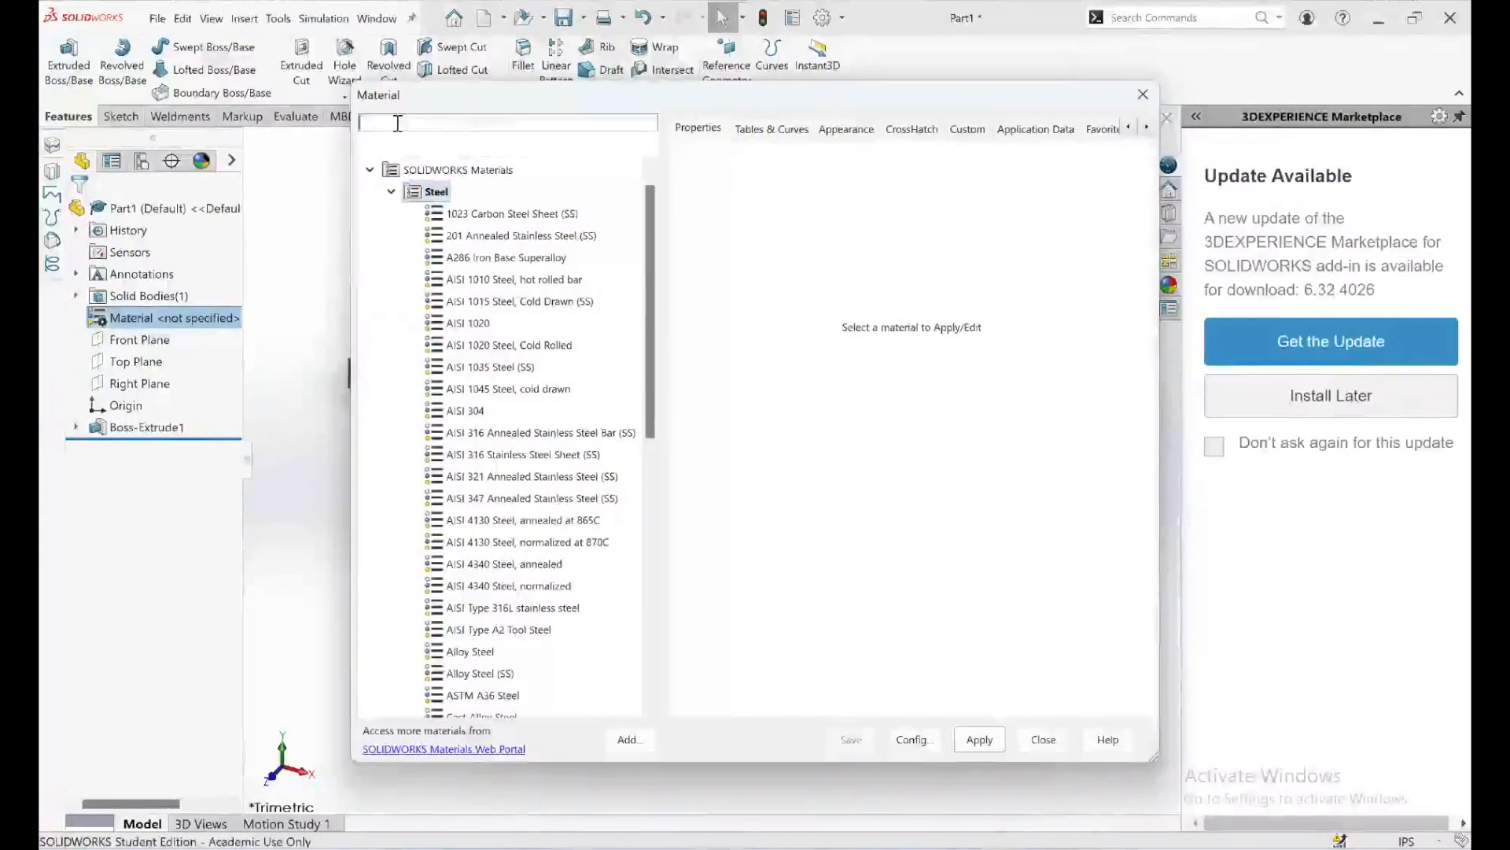
pyautogui.click(398, 123)
pyautogui.write('bal')
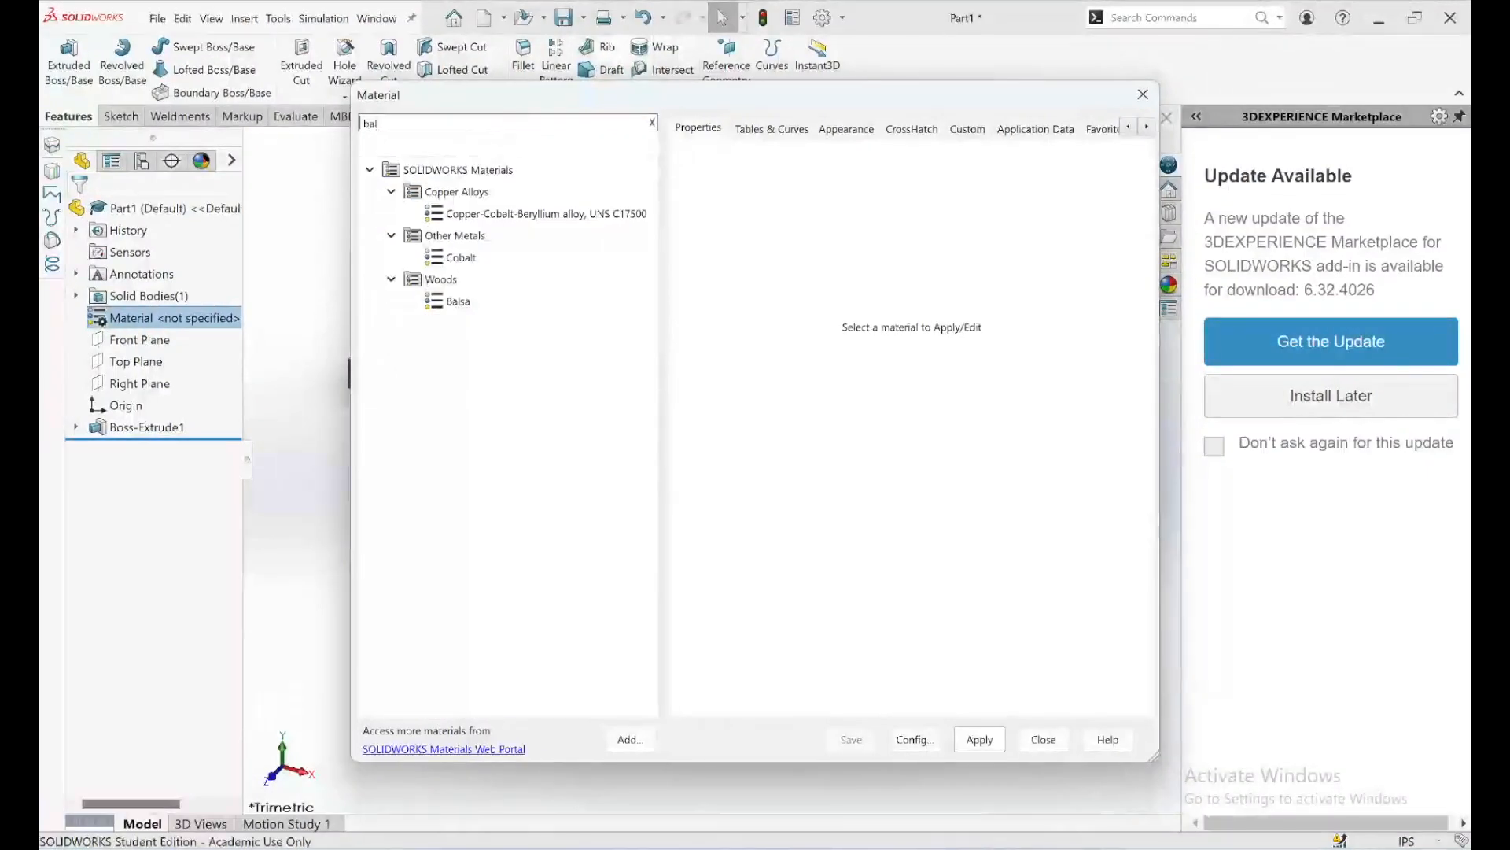
pyautogui.click(451, 307)
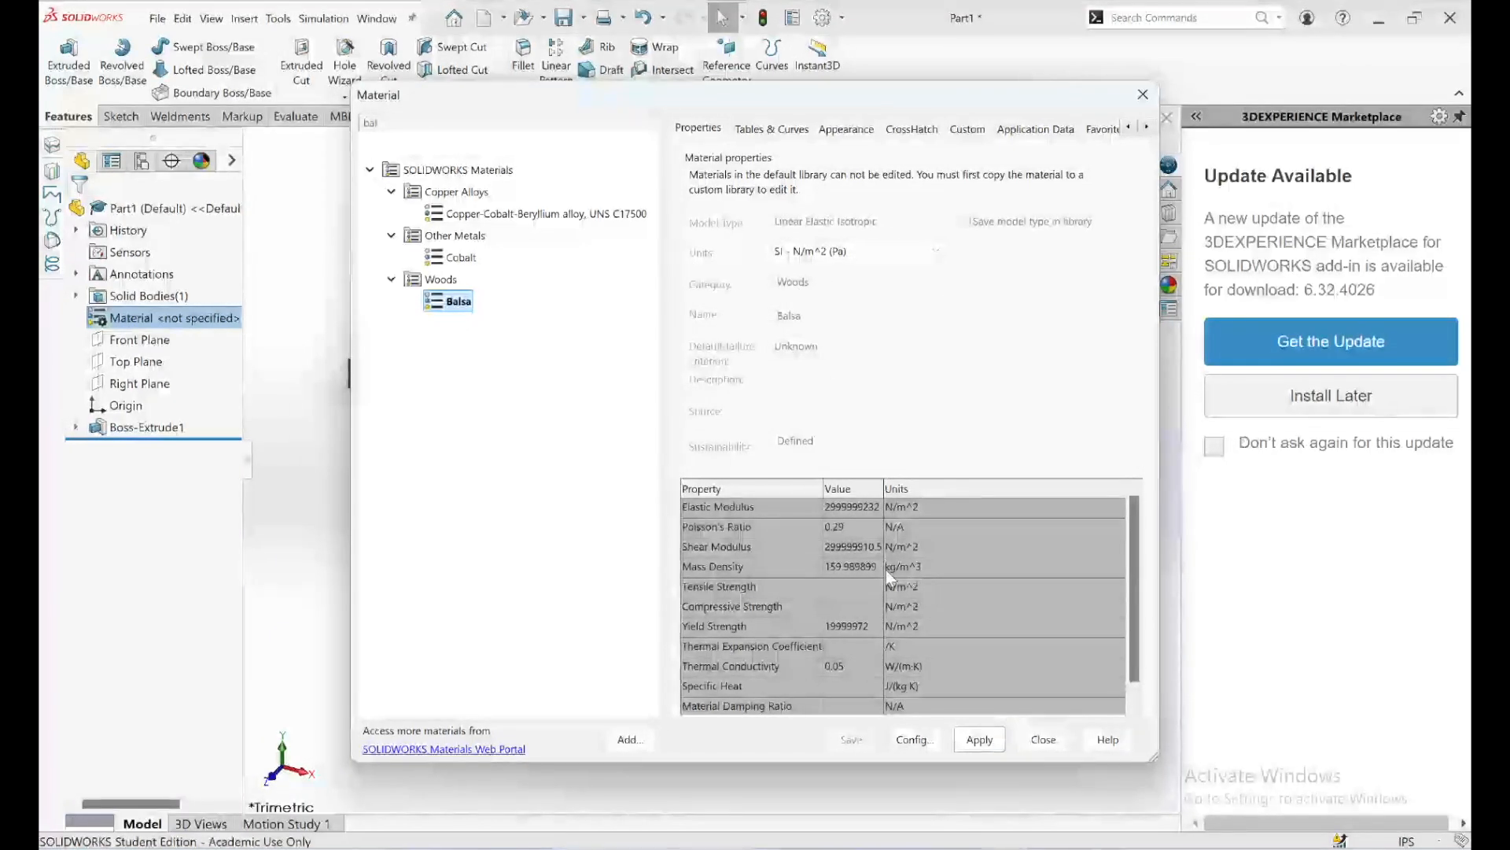
pyautogui.click(979, 739)
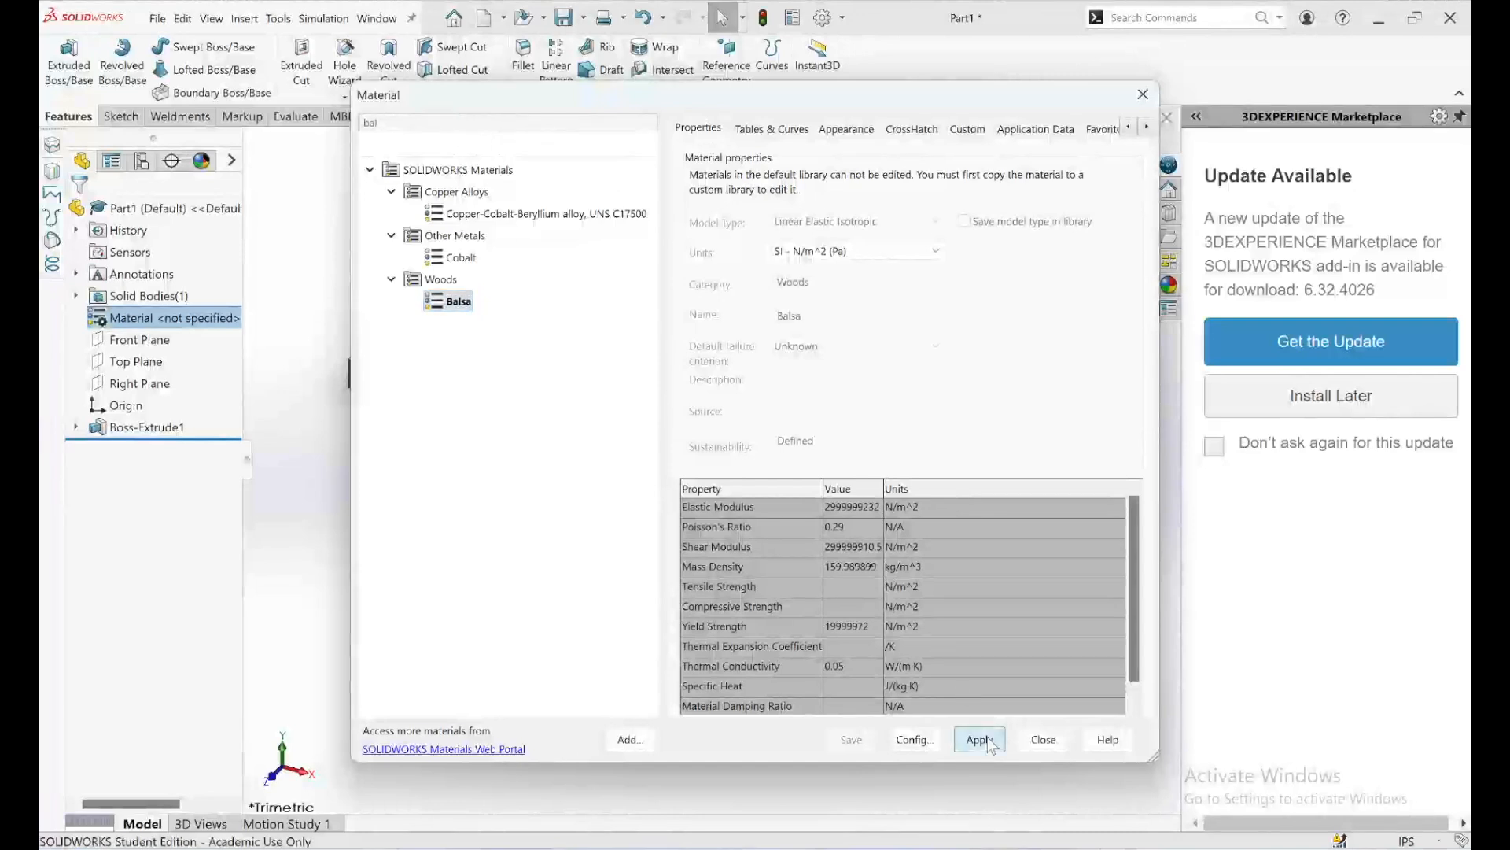
pyautogui.click(1043, 740)
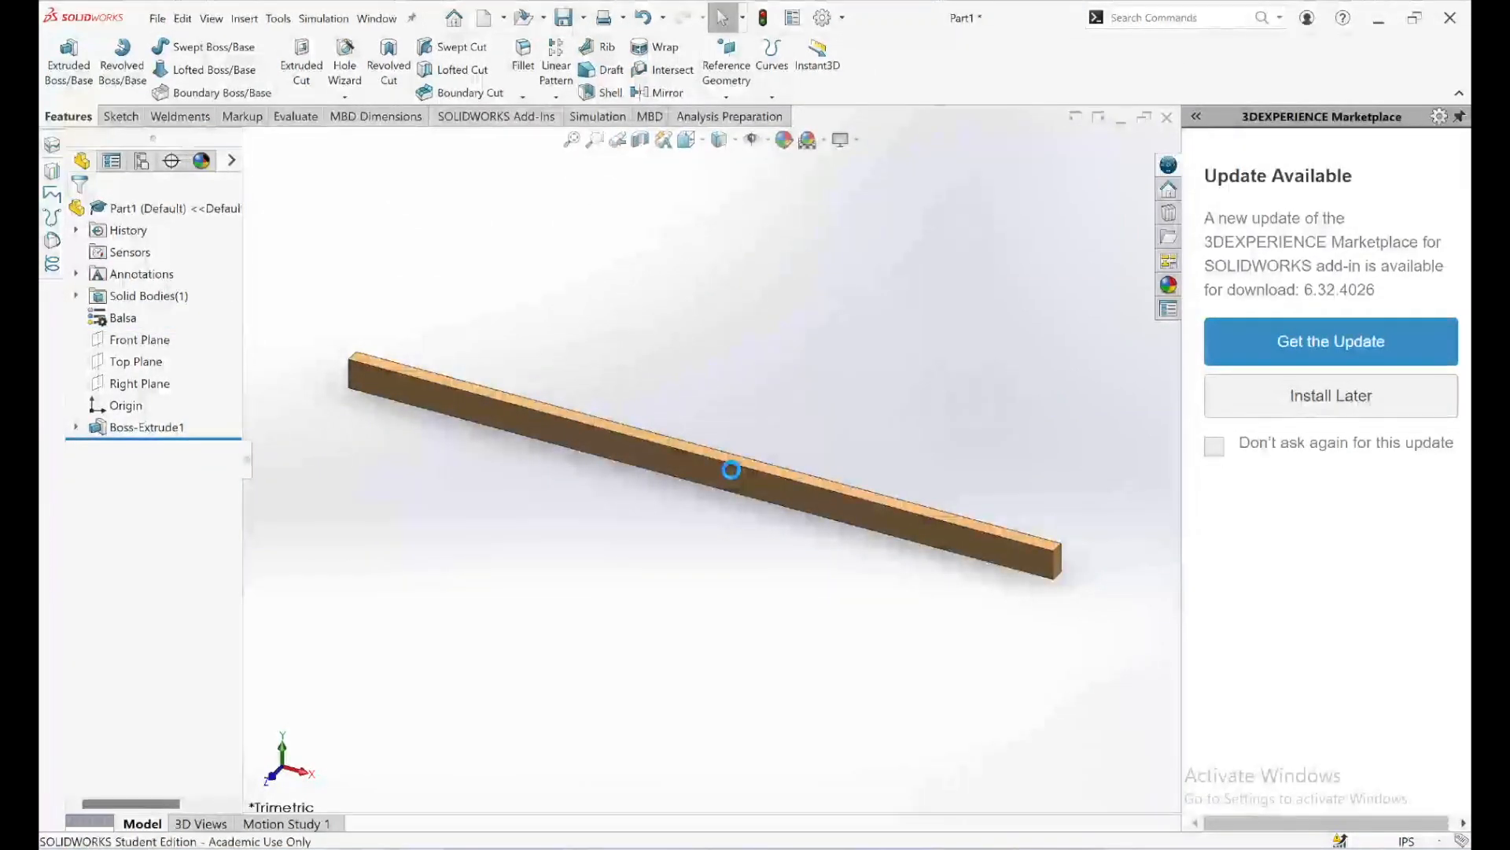
# - Start a sketch on the board's long front face
pyautogui.scroll(-2, 732, 476)
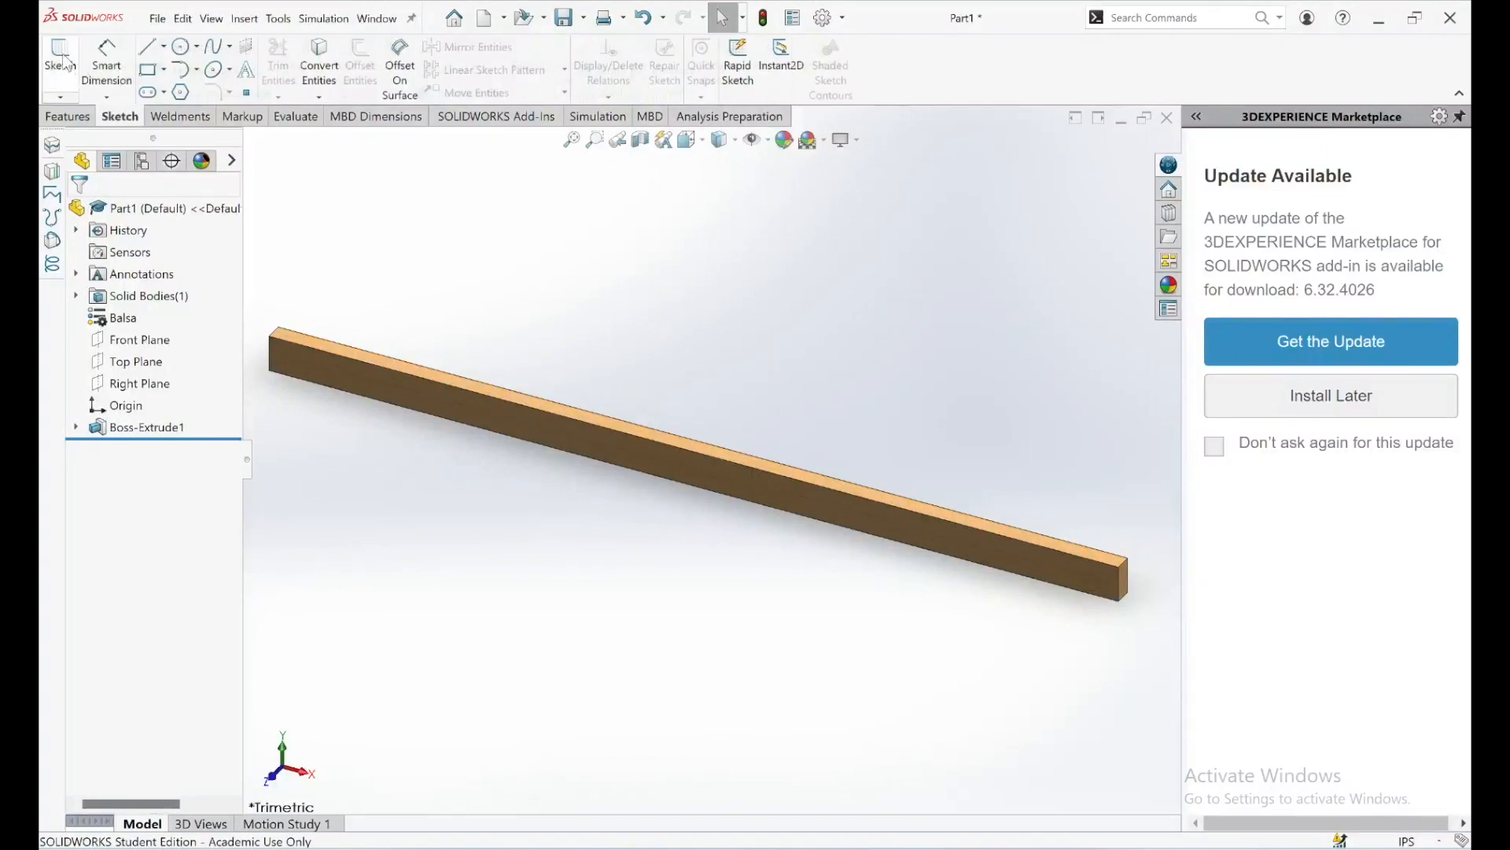
pyautogui.click(60, 55)
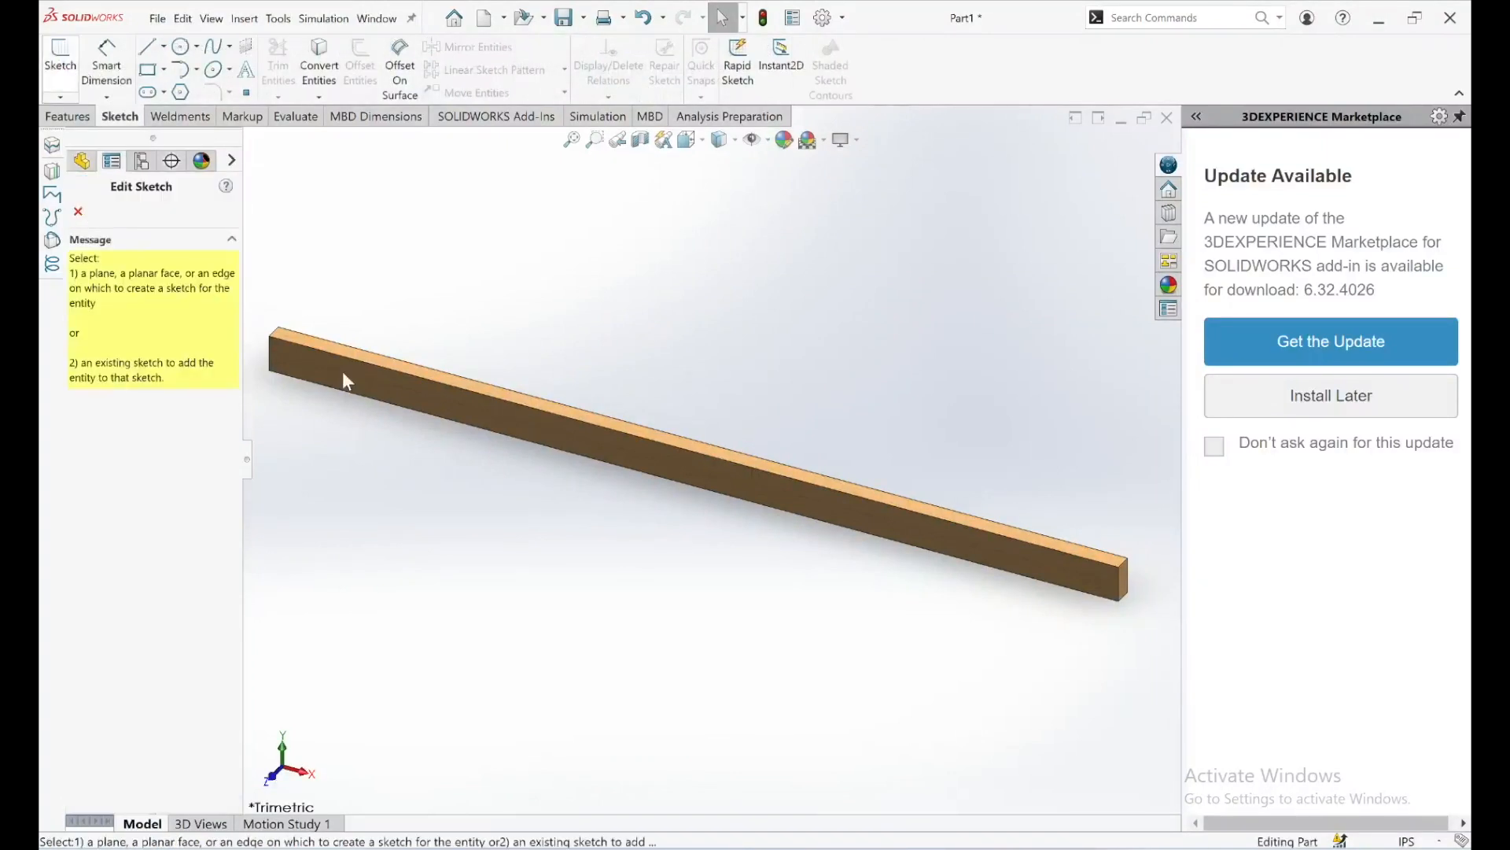
pyautogui.click(348, 375)
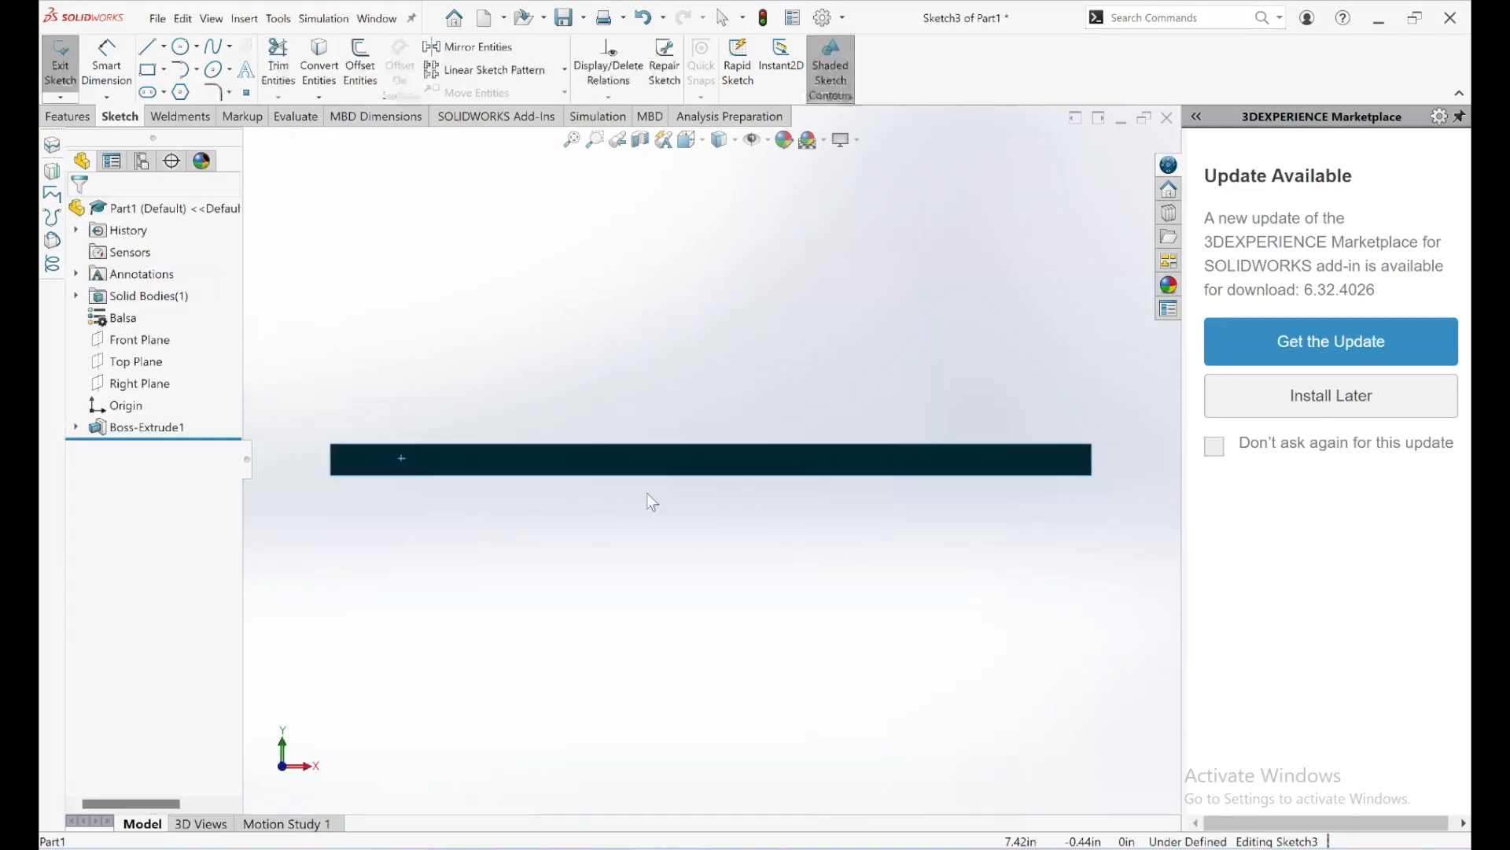
pyautogui.scroll(4, 648, 485)
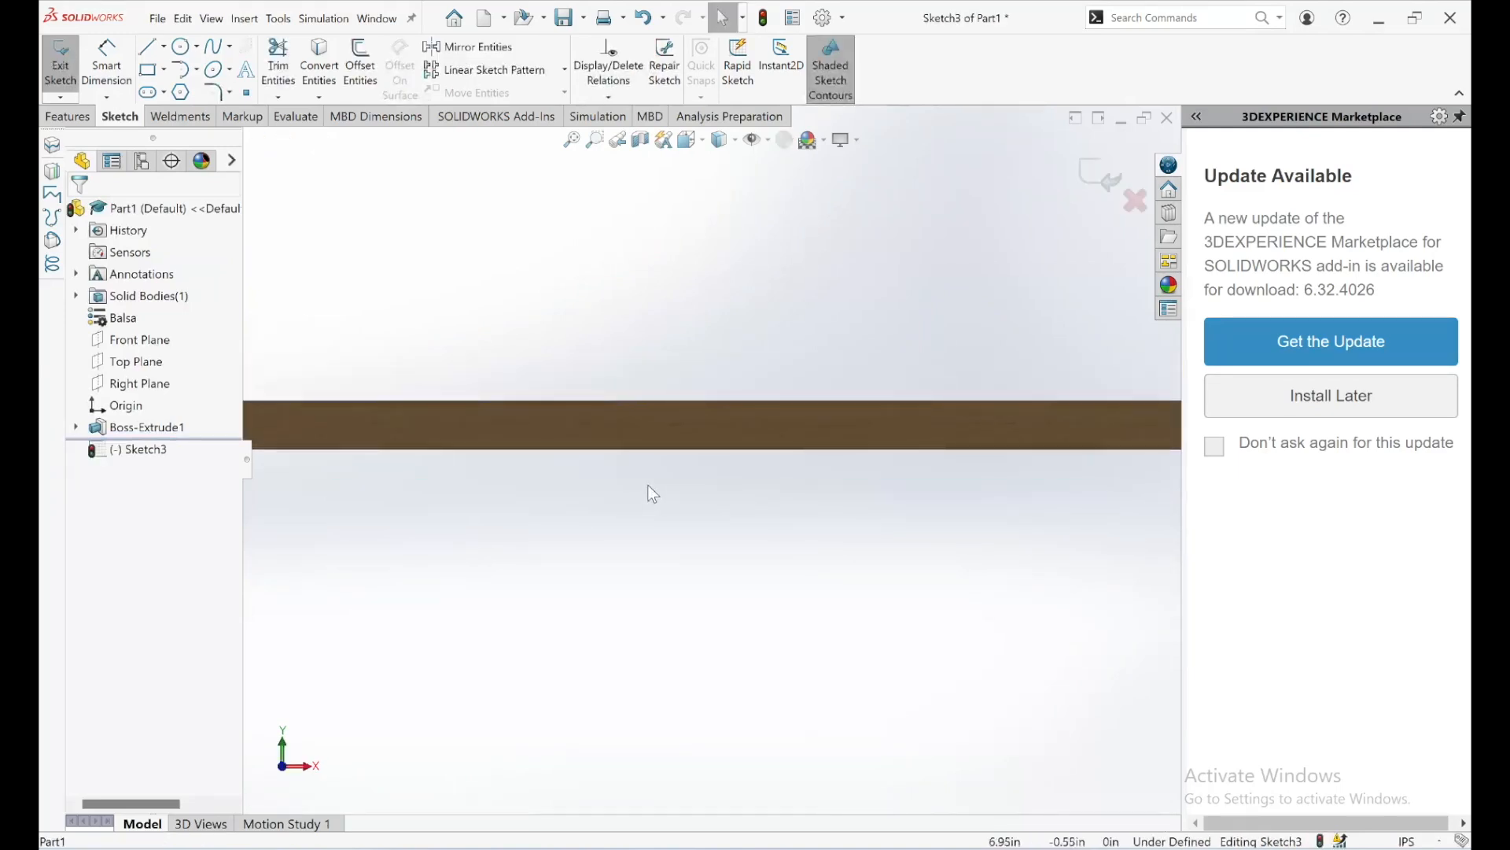
pyautogui.scroll(-3, 718, 455)
pyautogui.scroll(3, 725, 440)
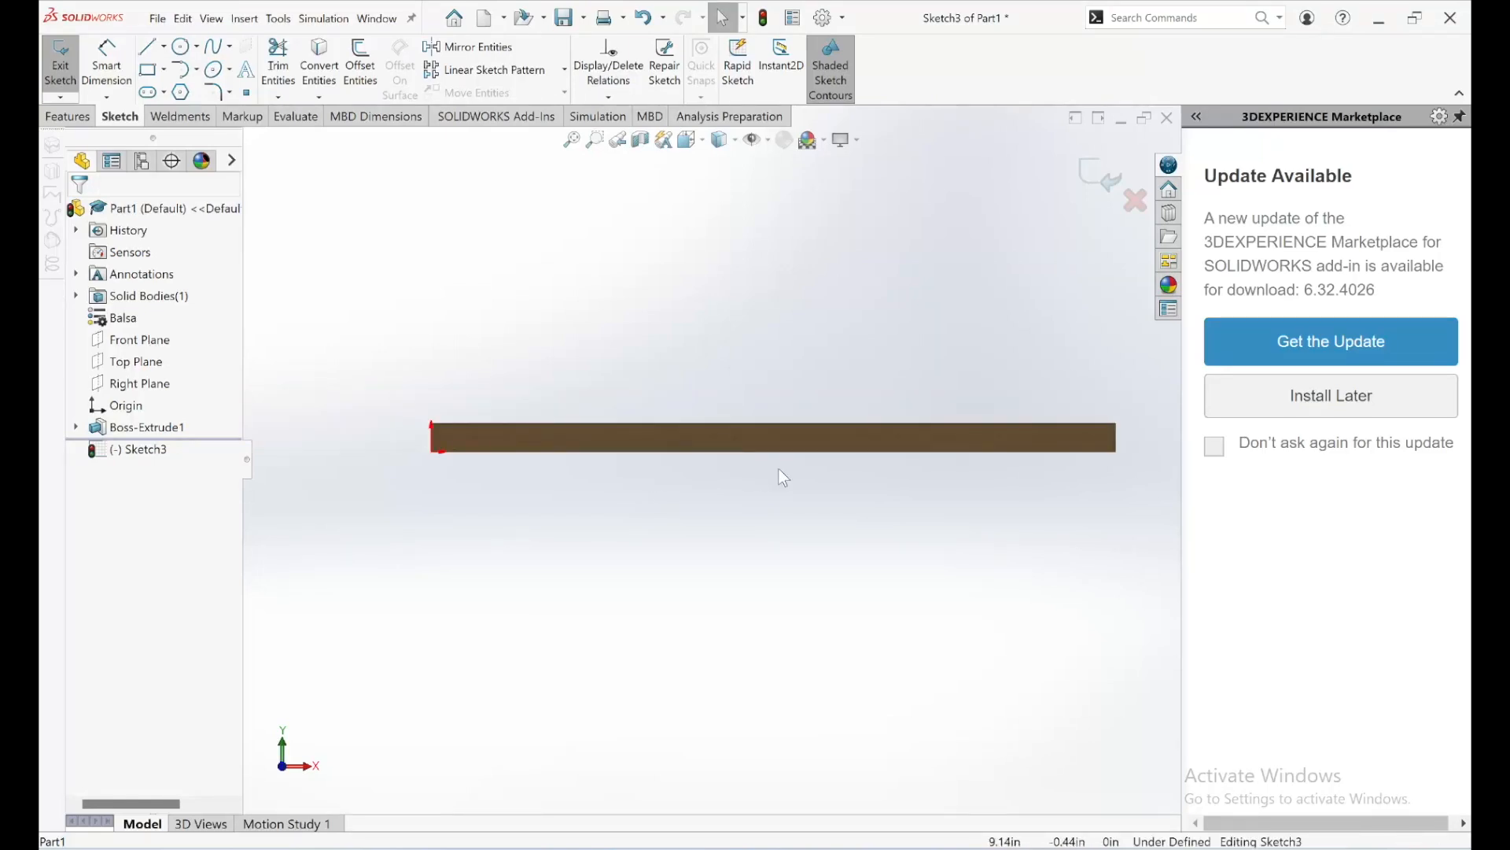
pyautogui.moveTo(725, 506); pyautogui.dragTo(729, 466, button='middle')
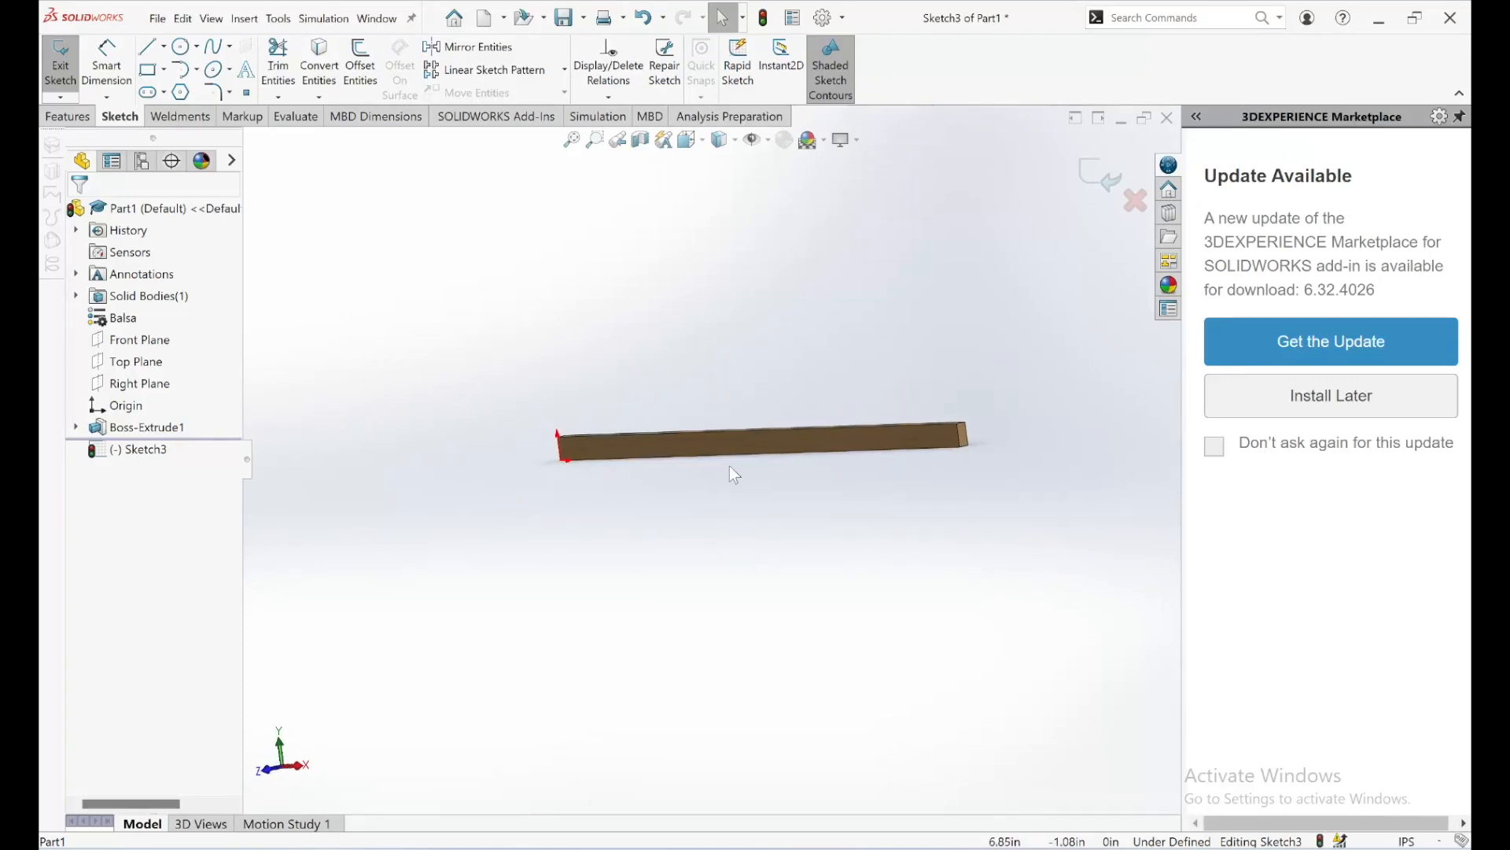
pyautogui.scroll(-1, 900, 426)
pyautogui.scroll(2, 862, 470)
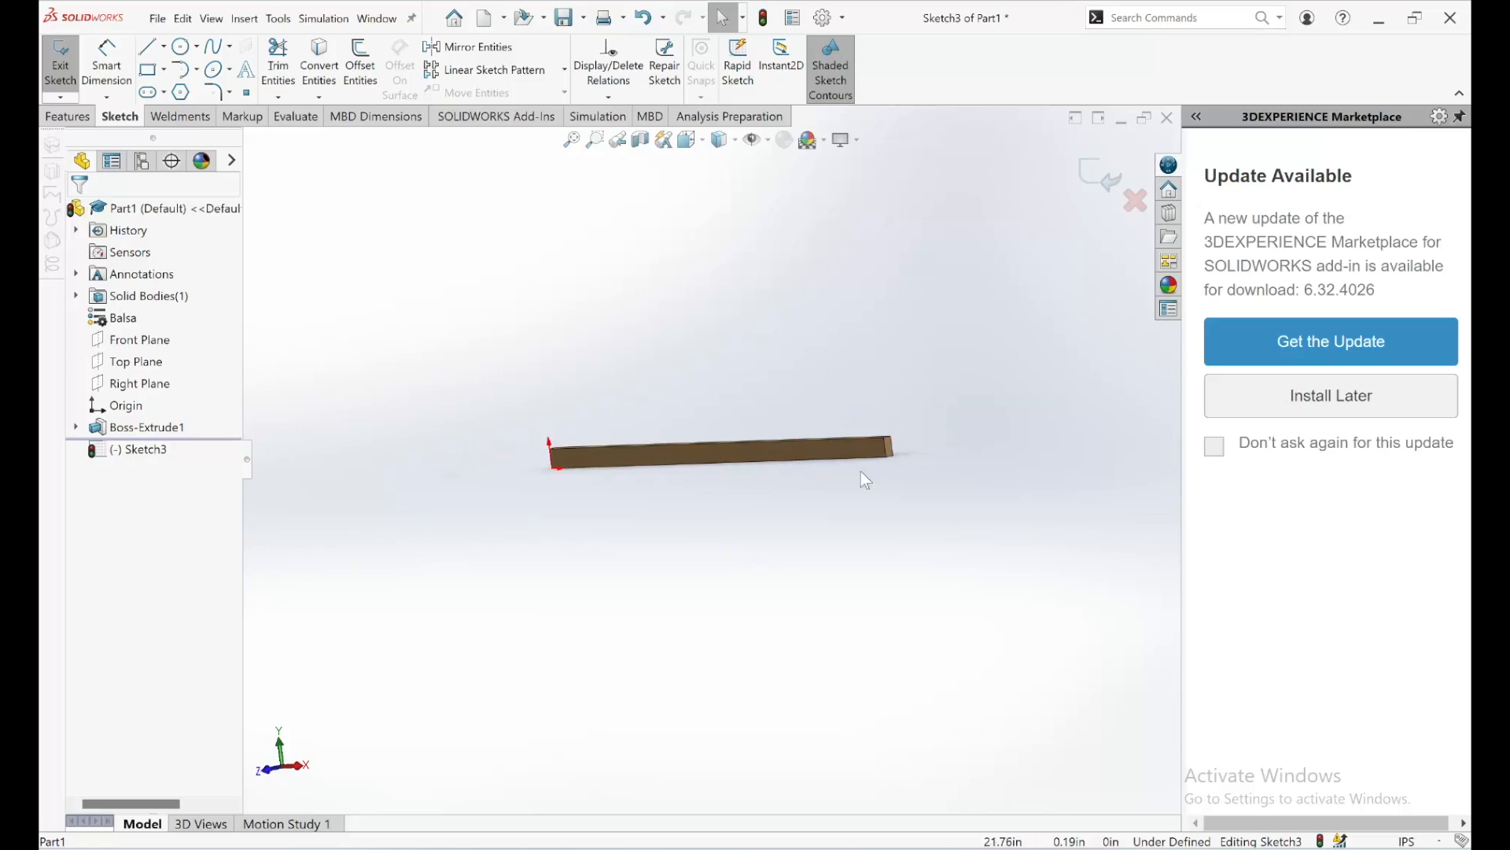
pyautogui.scroll(-2, 826, 468)
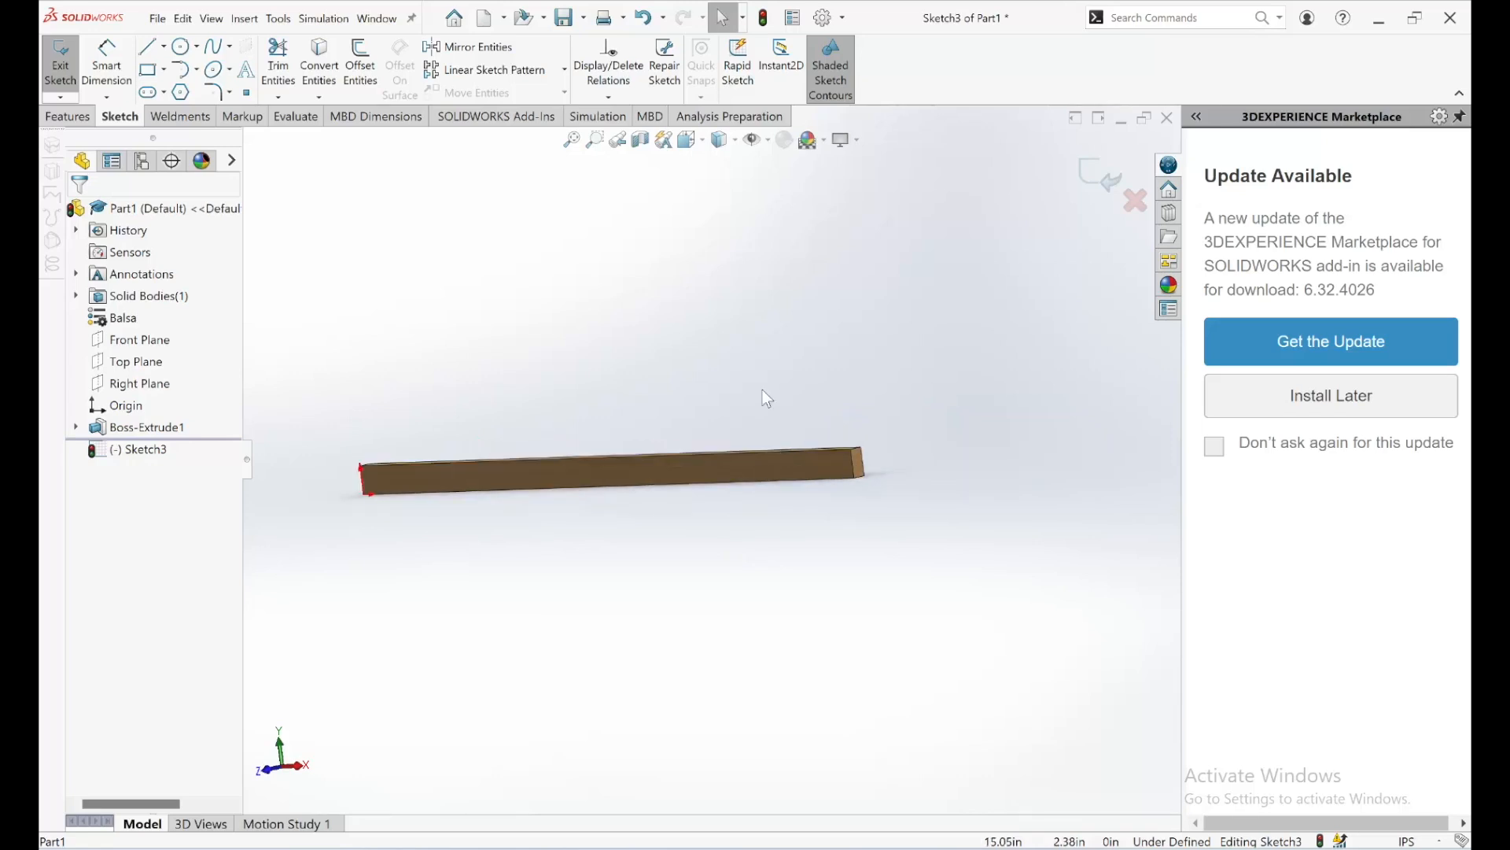
pyautogui.moveTo(743, 483); pyautogui.dragTo(743, 421, button='middle')
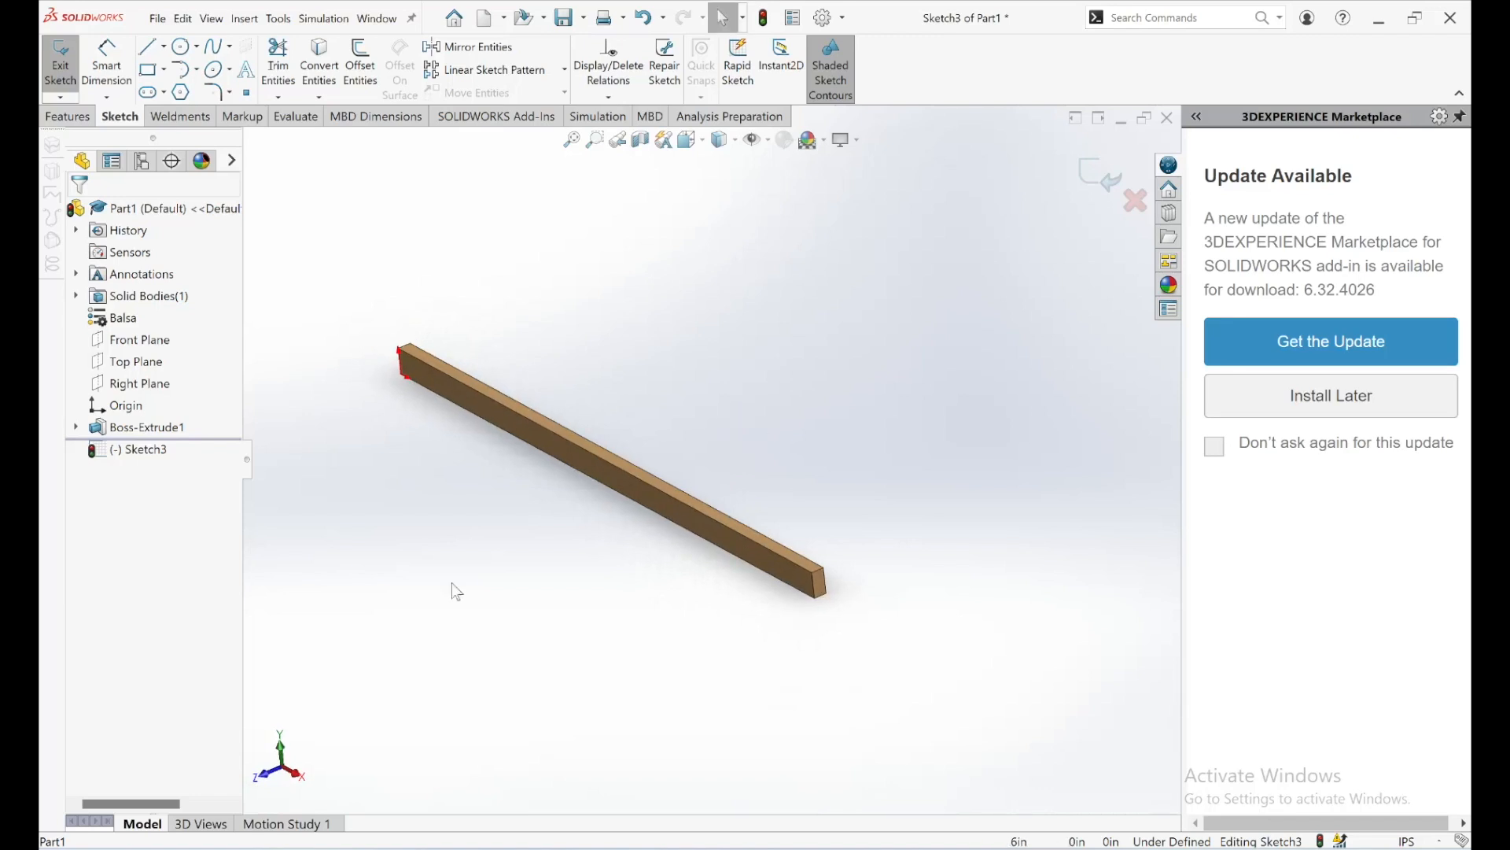
pyautogui.click(265, 779)
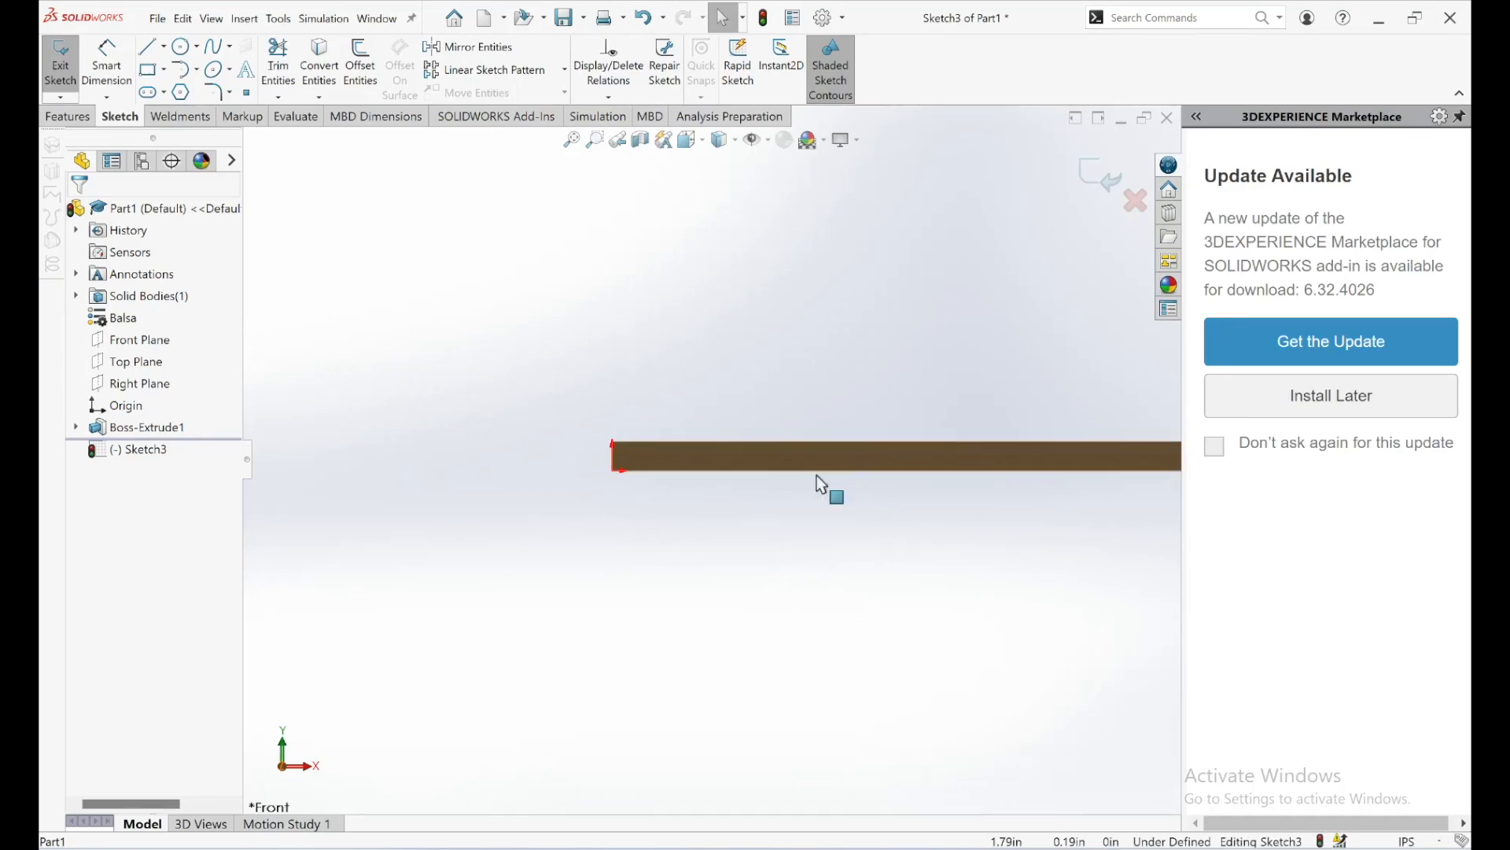
# - Draw a construction centerline along the board's front face from the midpoint of its left edge to the midpoint of its right edge
pyautogui.scroll(-3, 816, 475)
pyautogui.scroll(1, 910, 486)
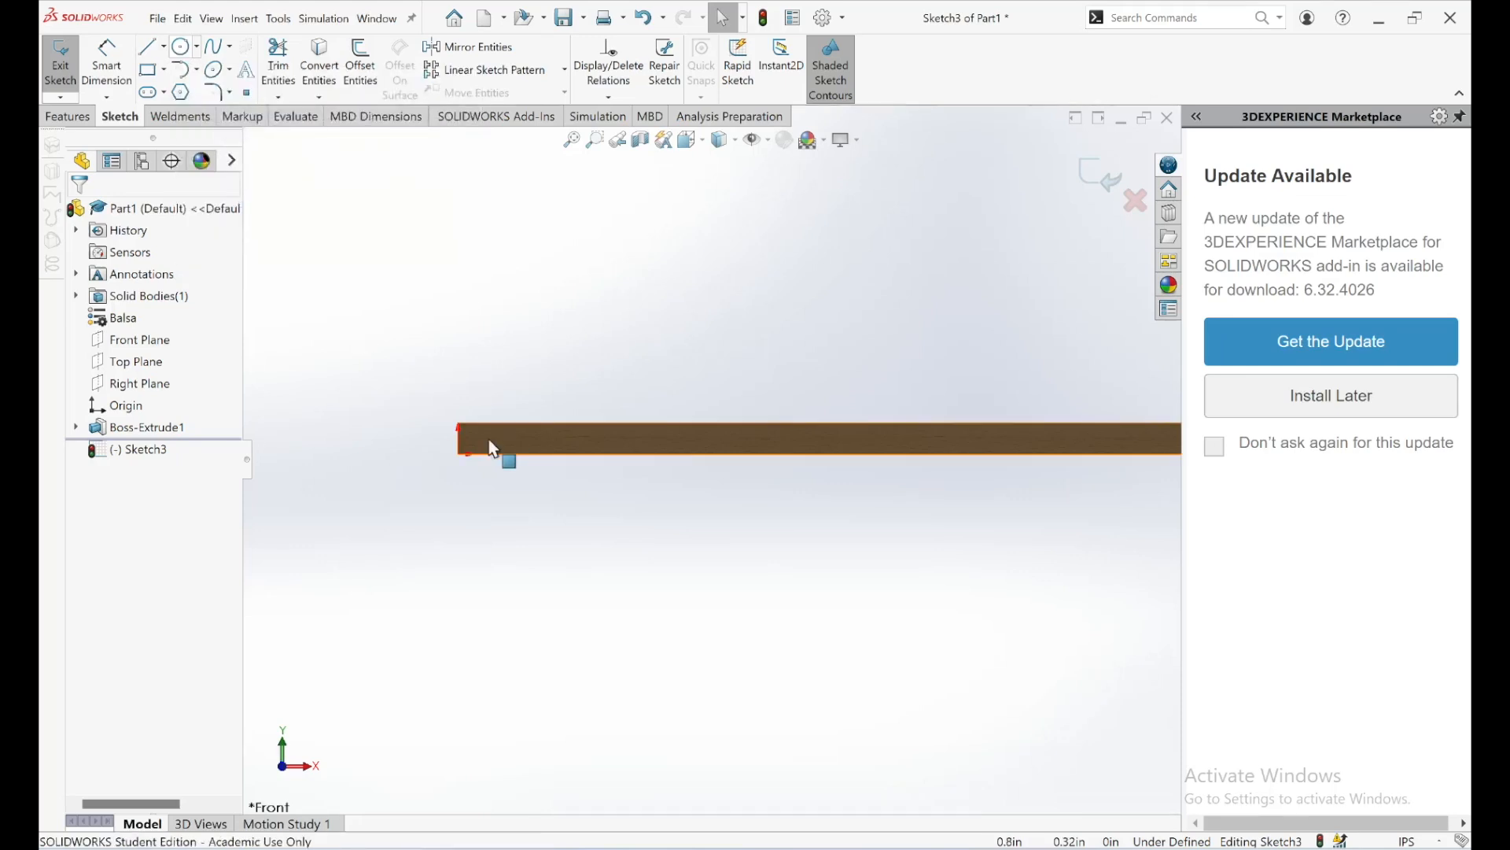
pyautogui.click(164, 47)
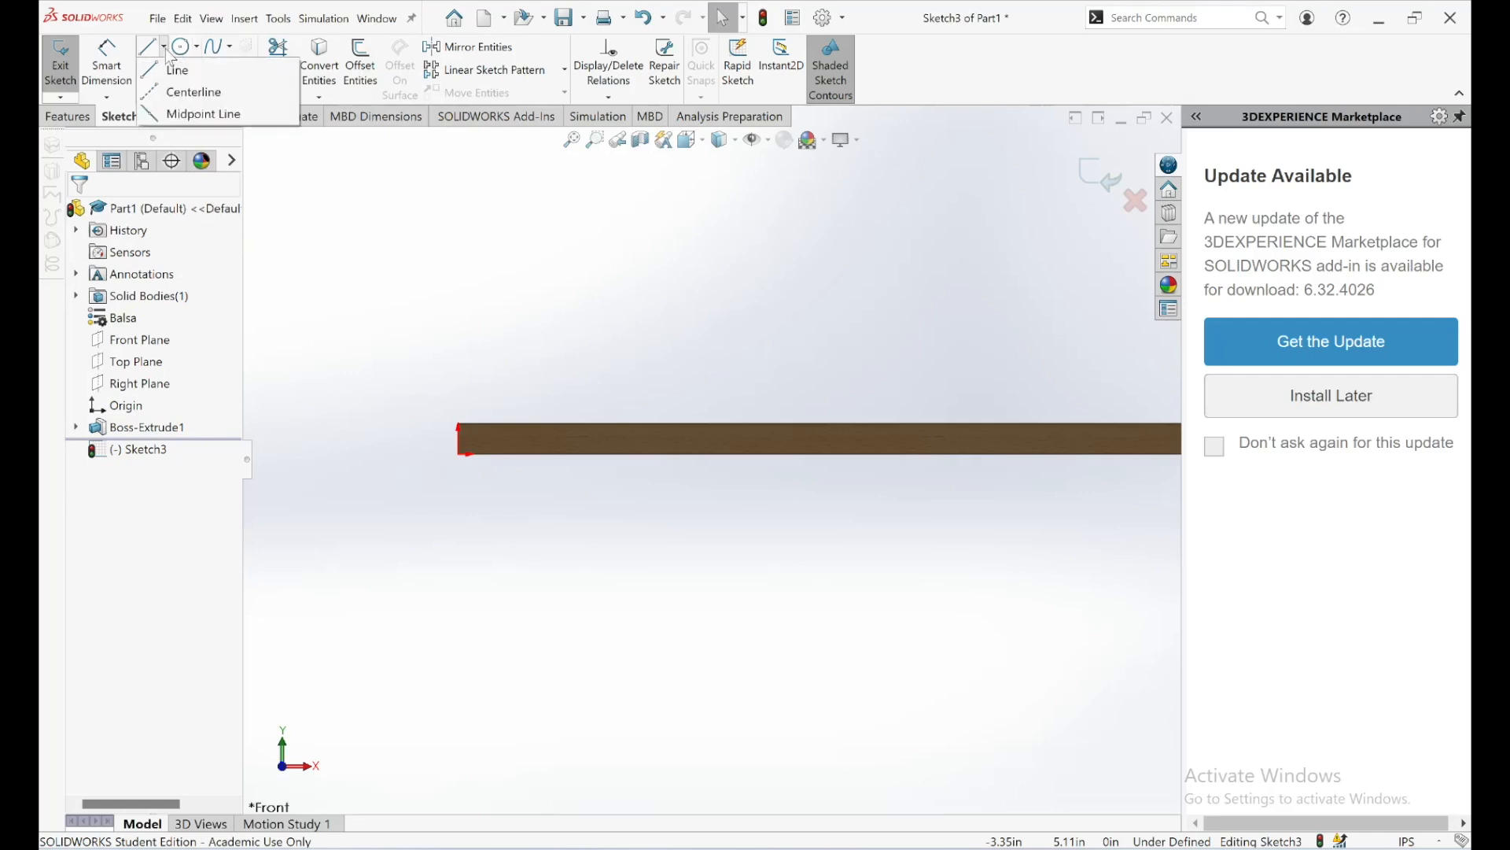
pyautogui.click(181, 94)
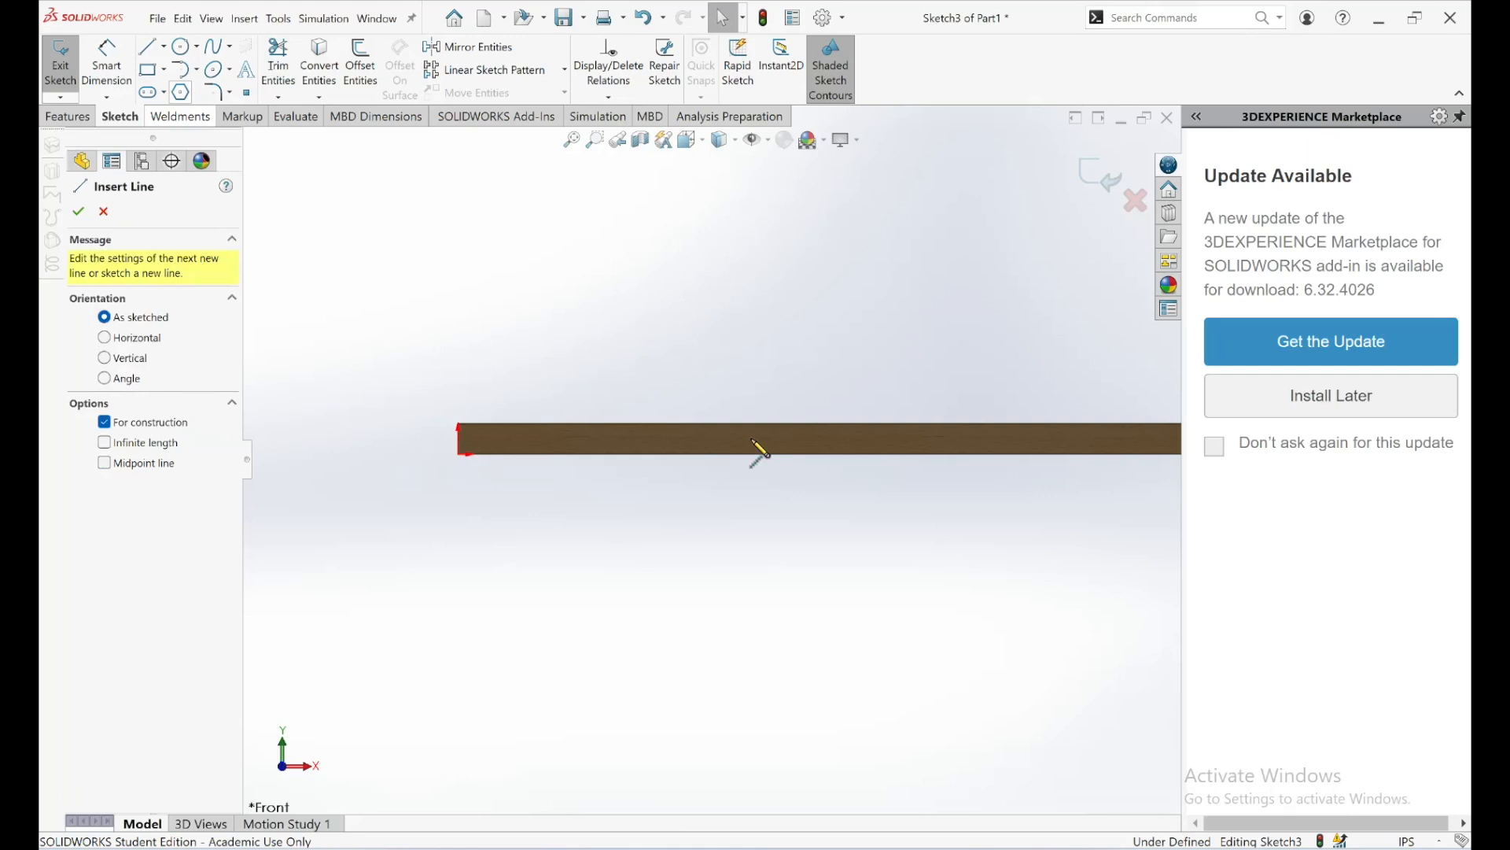
pyautogui.scroll(-5, 524, 434)
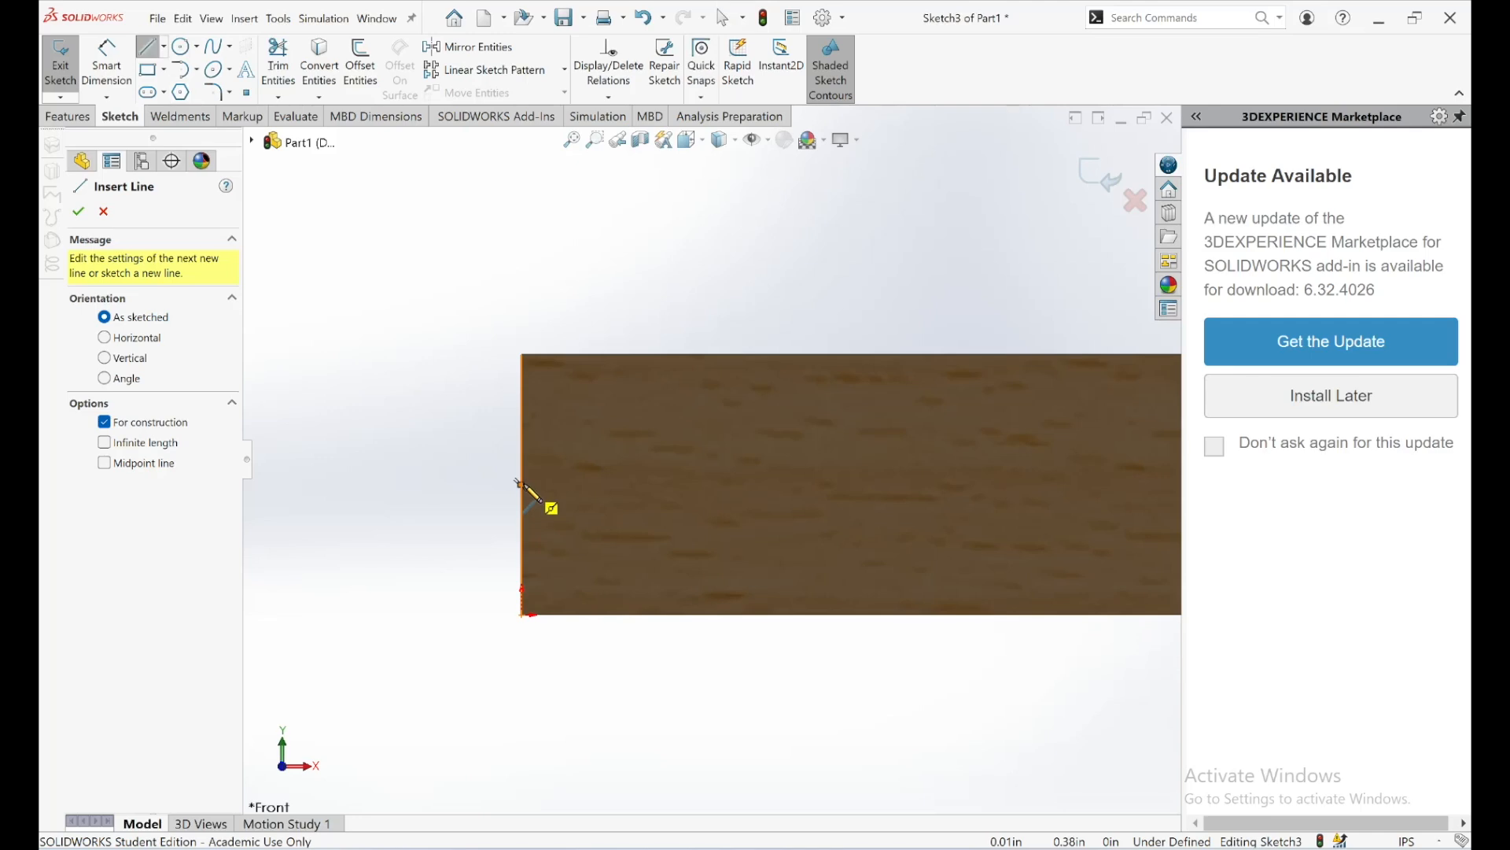
pyautogui.click(519, 482)
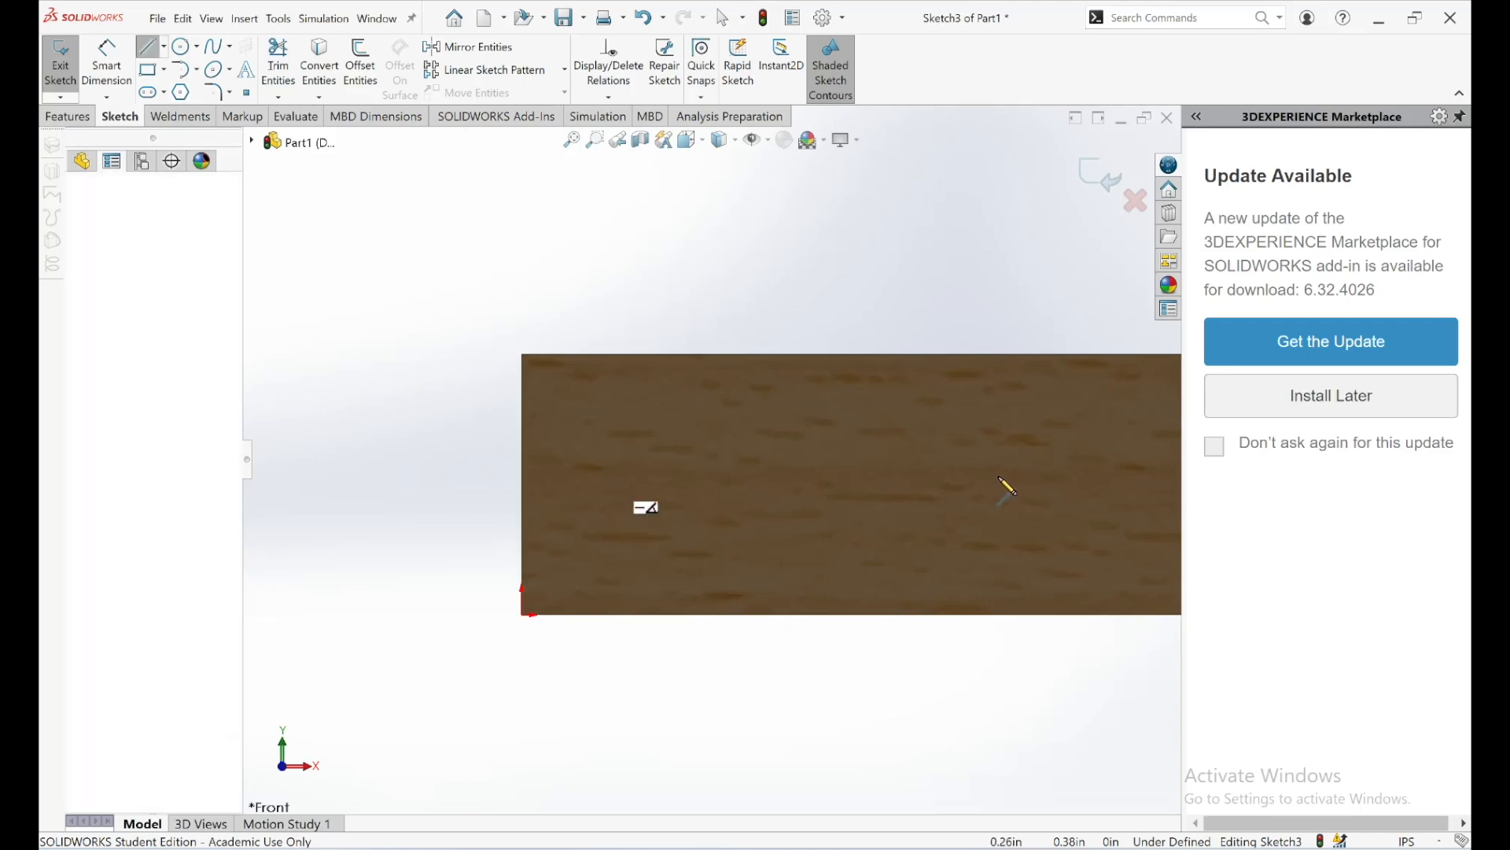
pyautogui.click(1010, 507)
pyautogui.scroll(-5, 1004, 496)
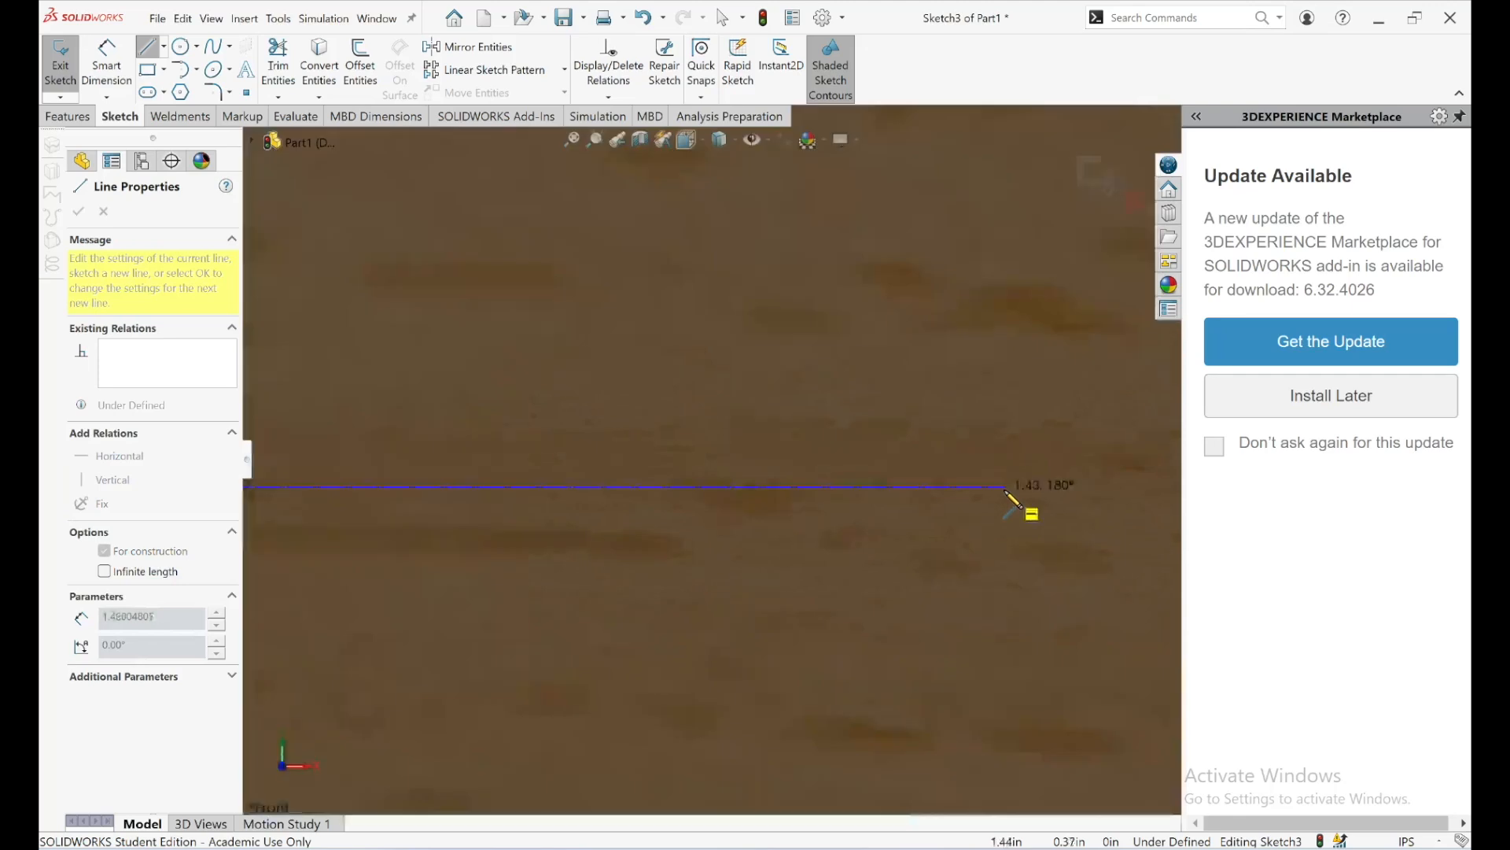
pyautogui.scroll(6, 1006, 490)
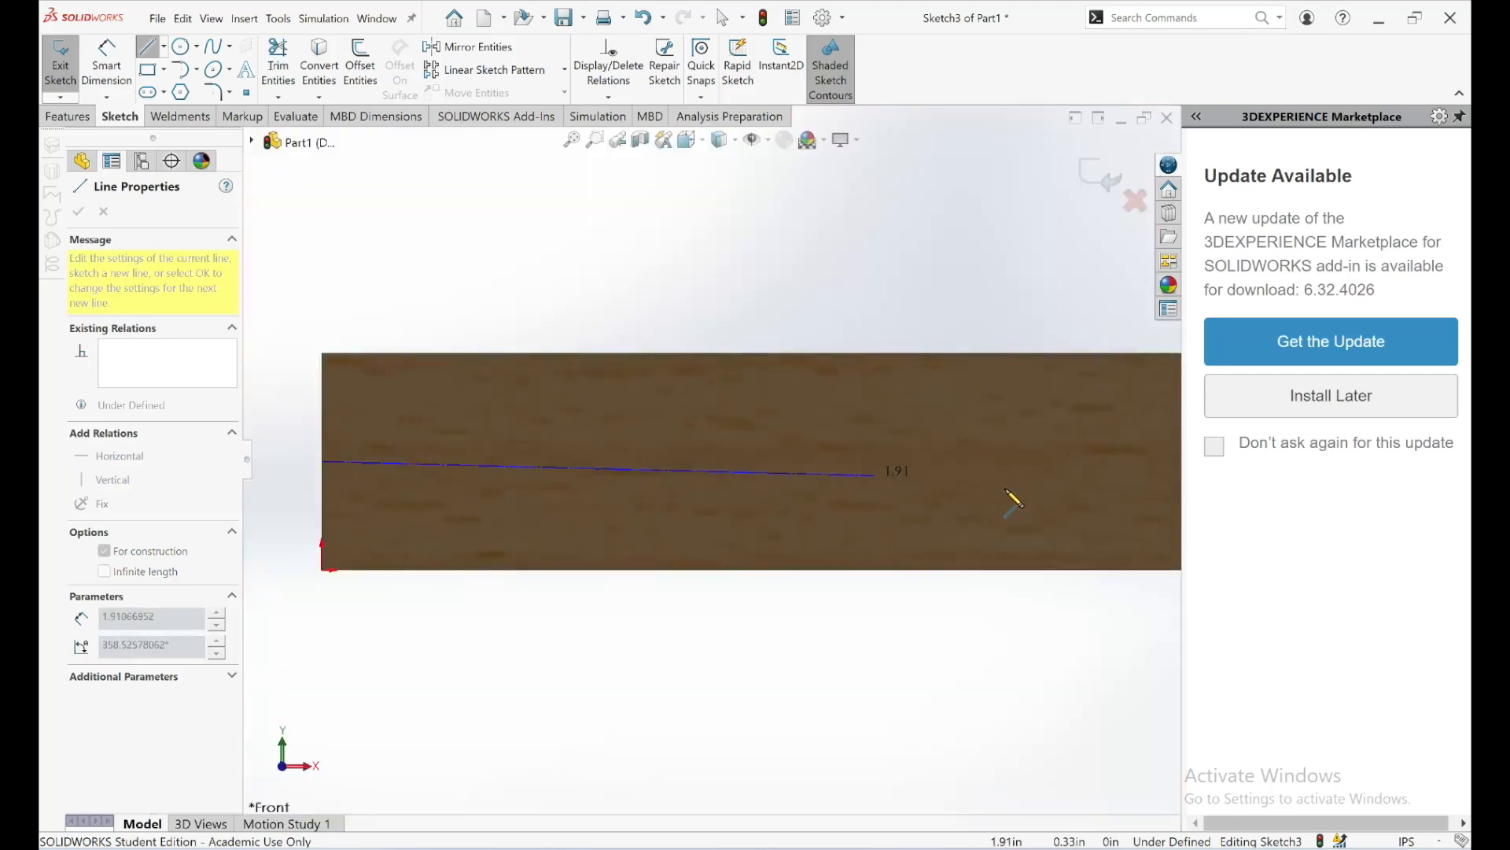
pyautogui.scroll(4, 1011, 503)
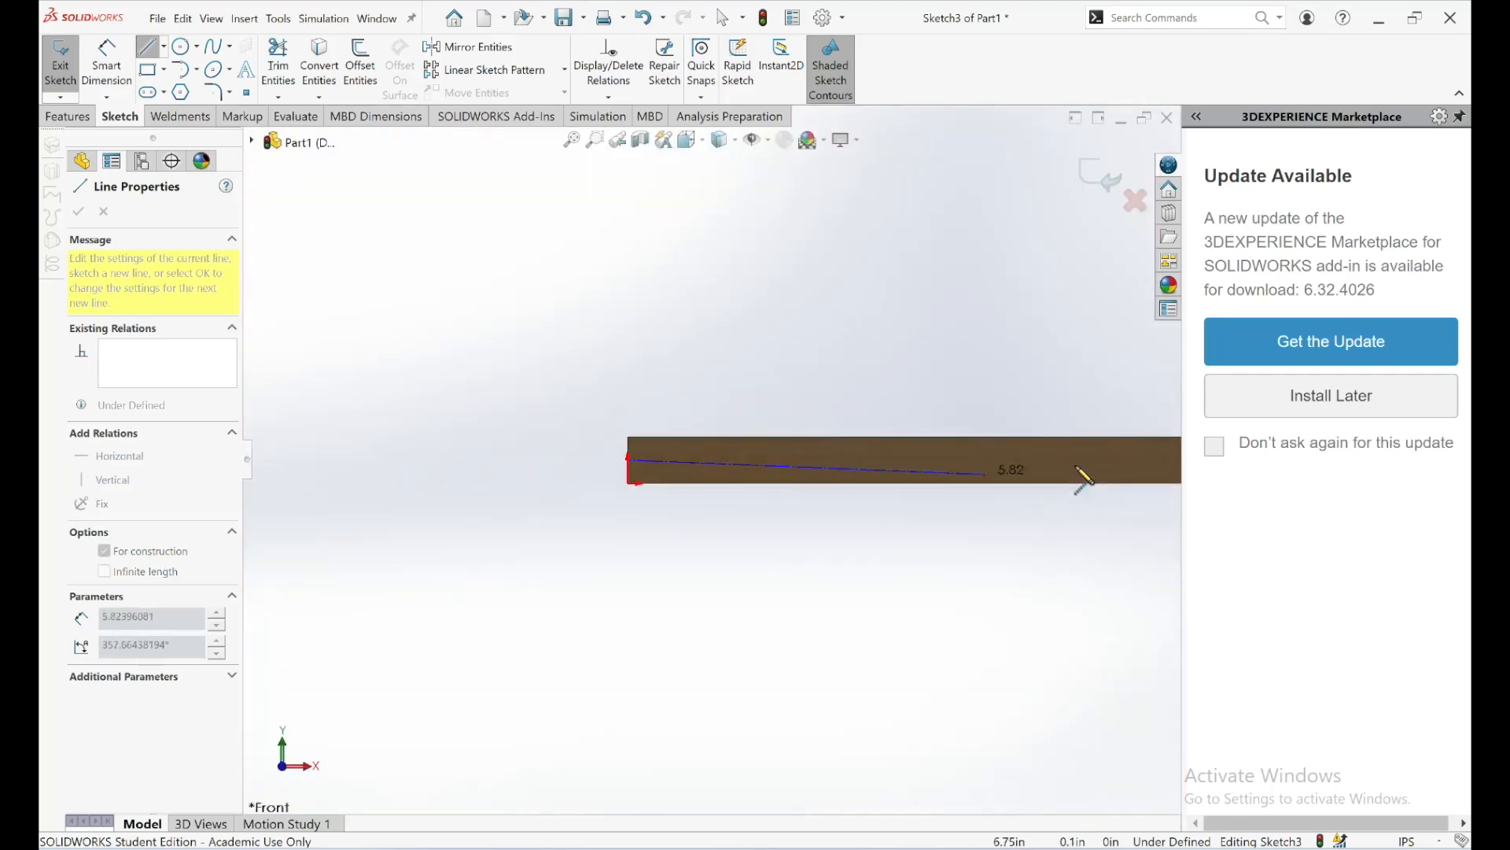
pyautogui.scroll(2, 1110, 476)
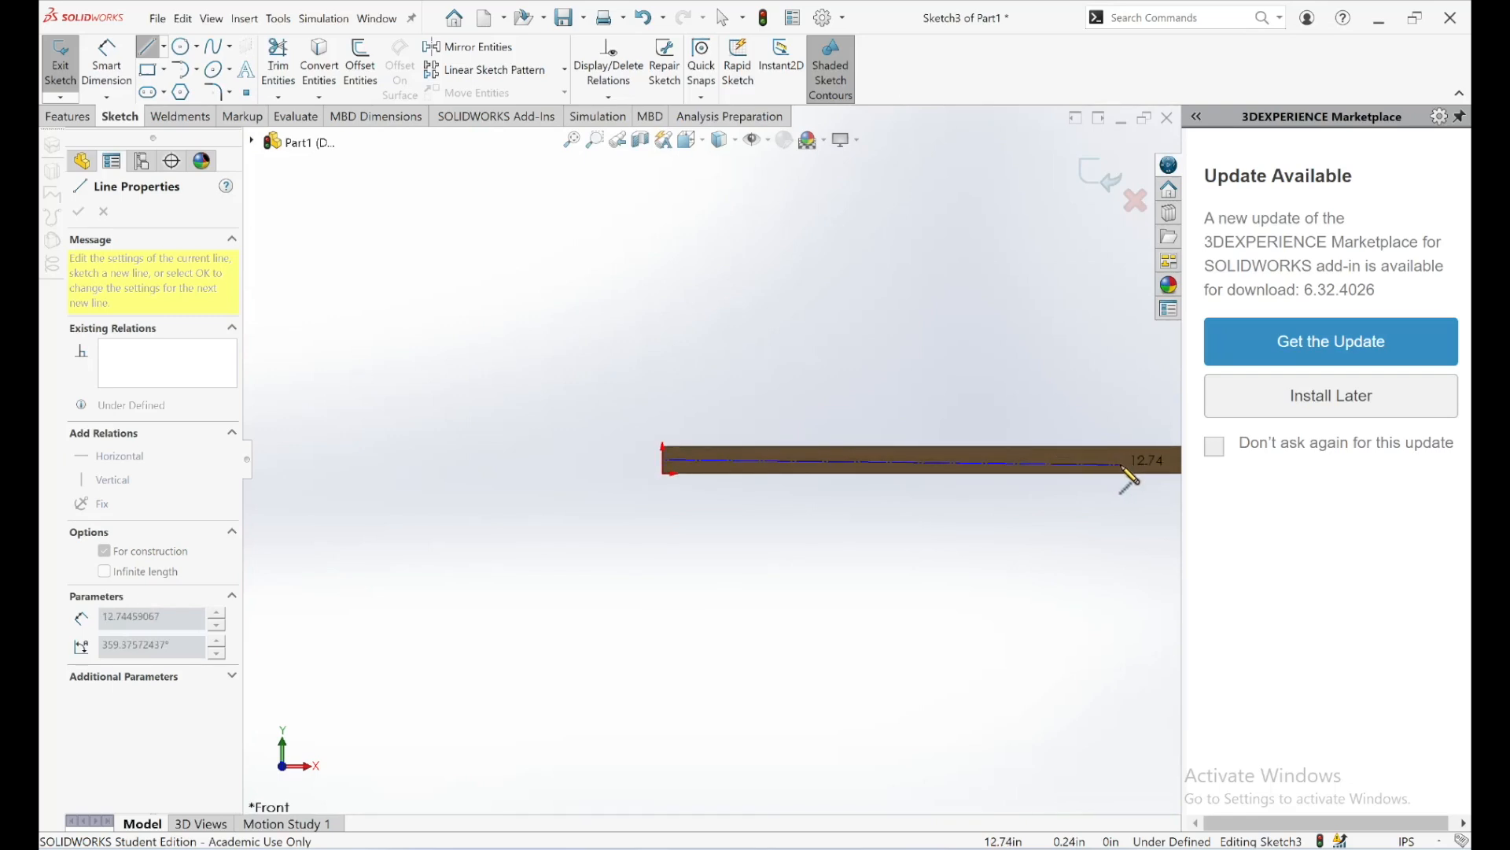
pyautogui.scroll(-3, 1130, 472)
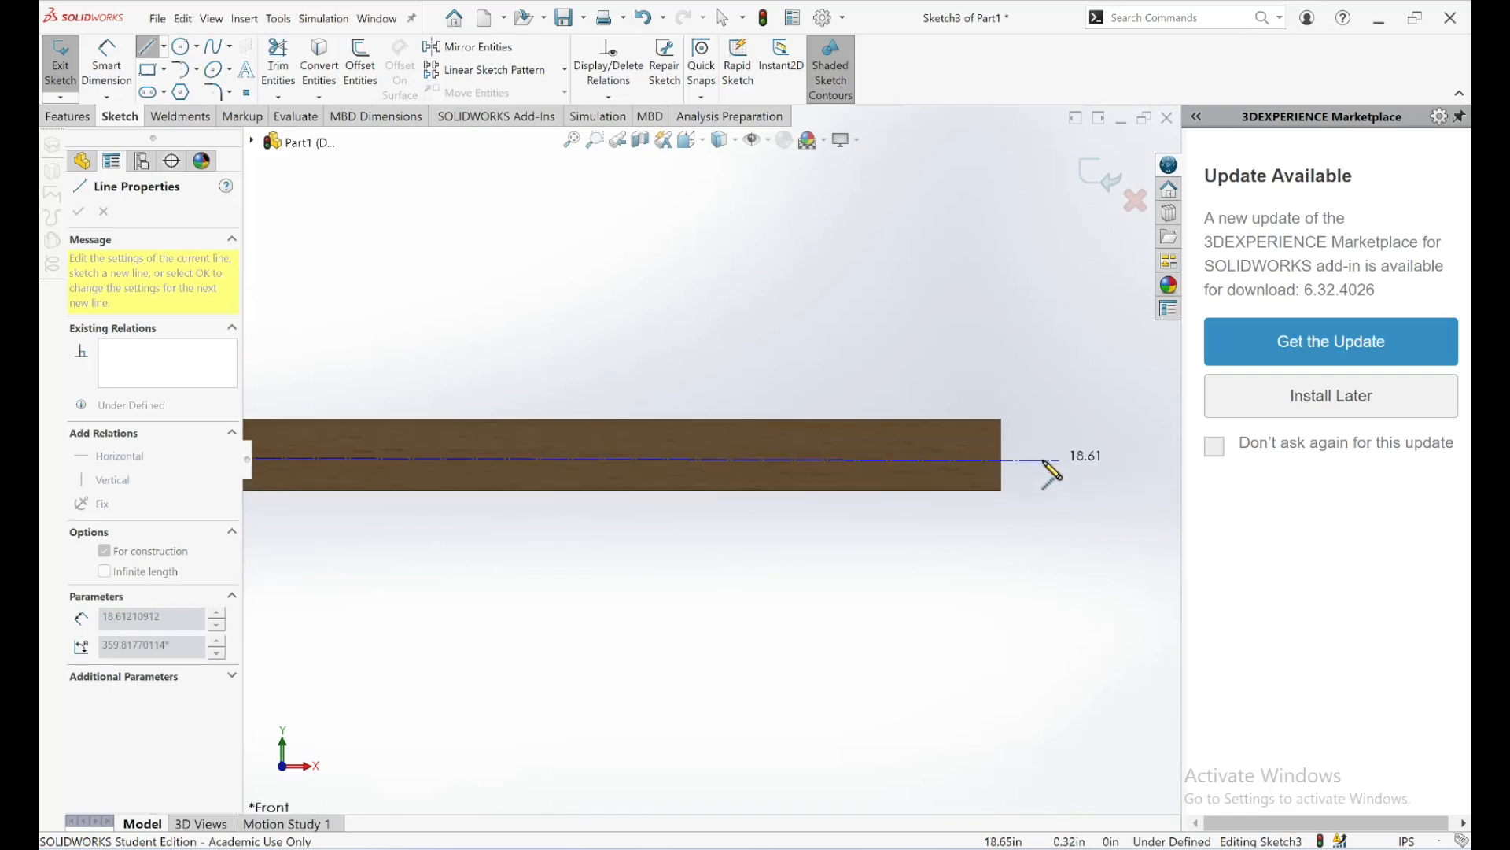
pyautogui.scroll(-2, 1006, 463)
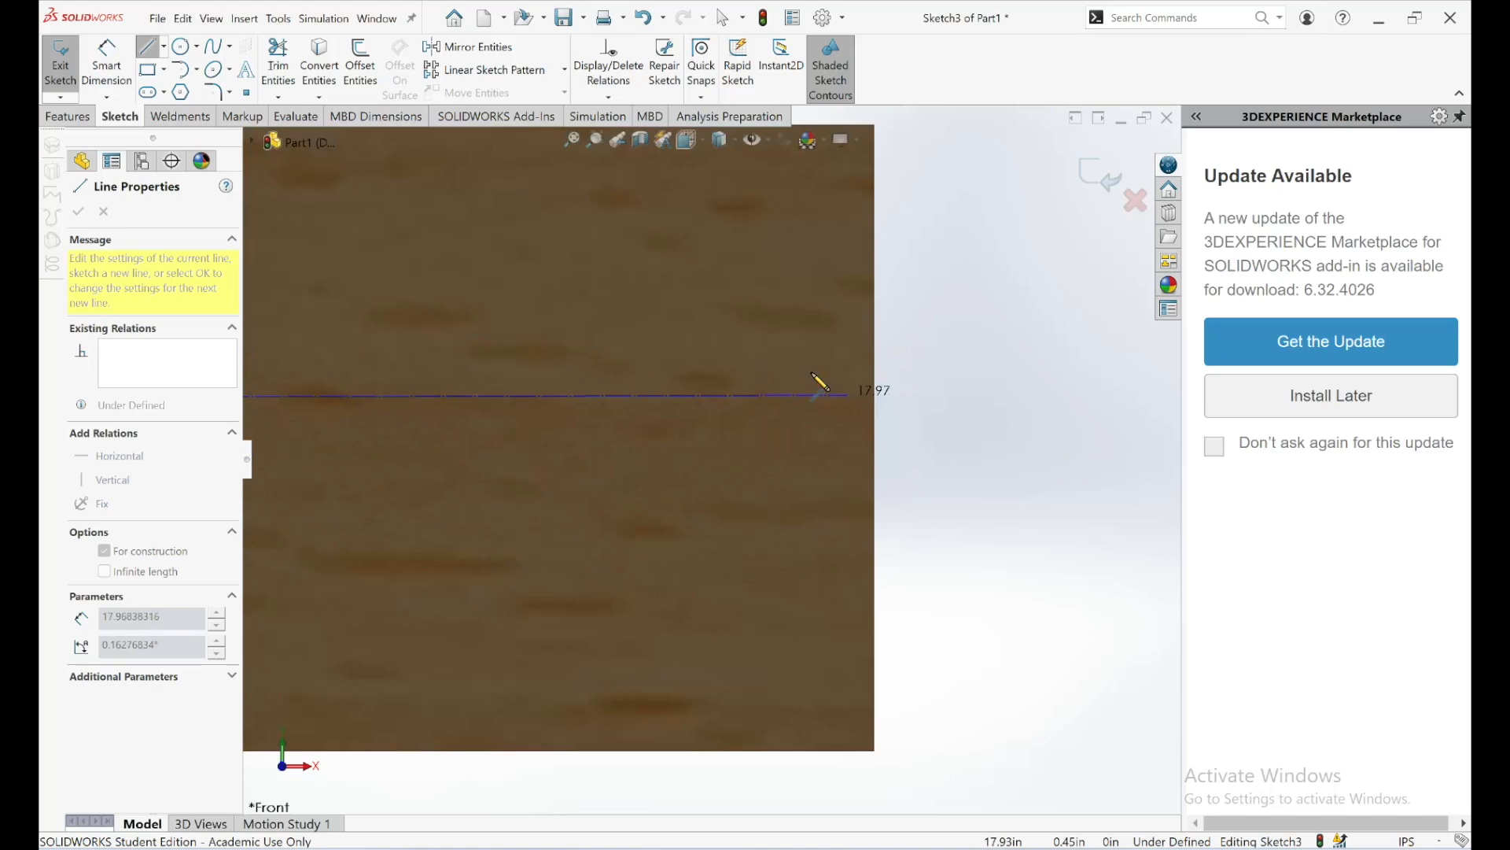
pyautogui.click(874, 437)
pyautogui.press('Escape')
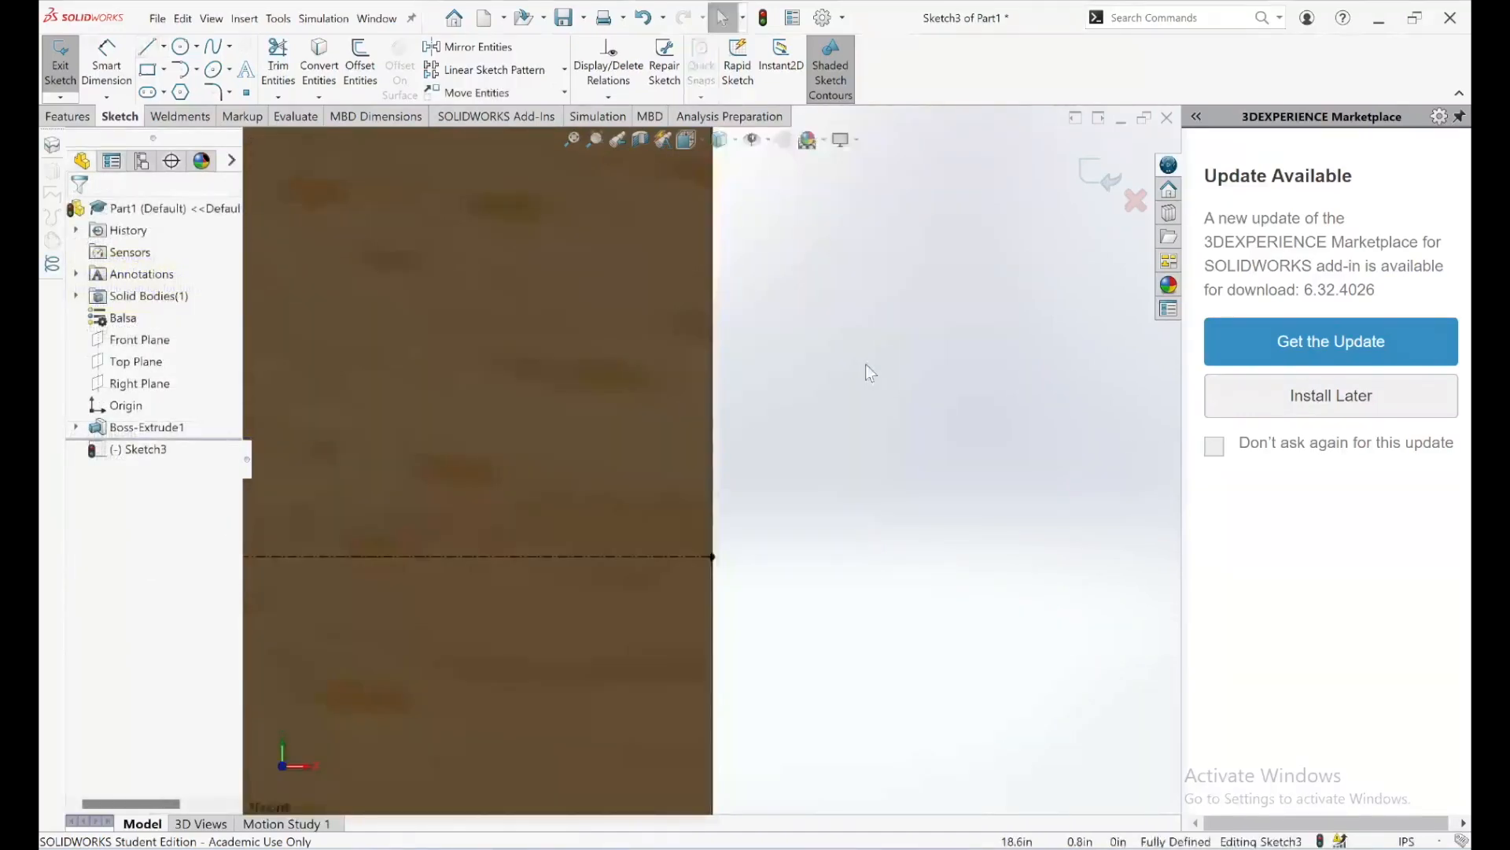
# - Sketch a circle of about 0.17 in radius on the centerline, centered about 1.57 in from the board's left end
pyautogui.scroll(12, 866, 363)
pyautogui.scroll(-4, 441, 441)
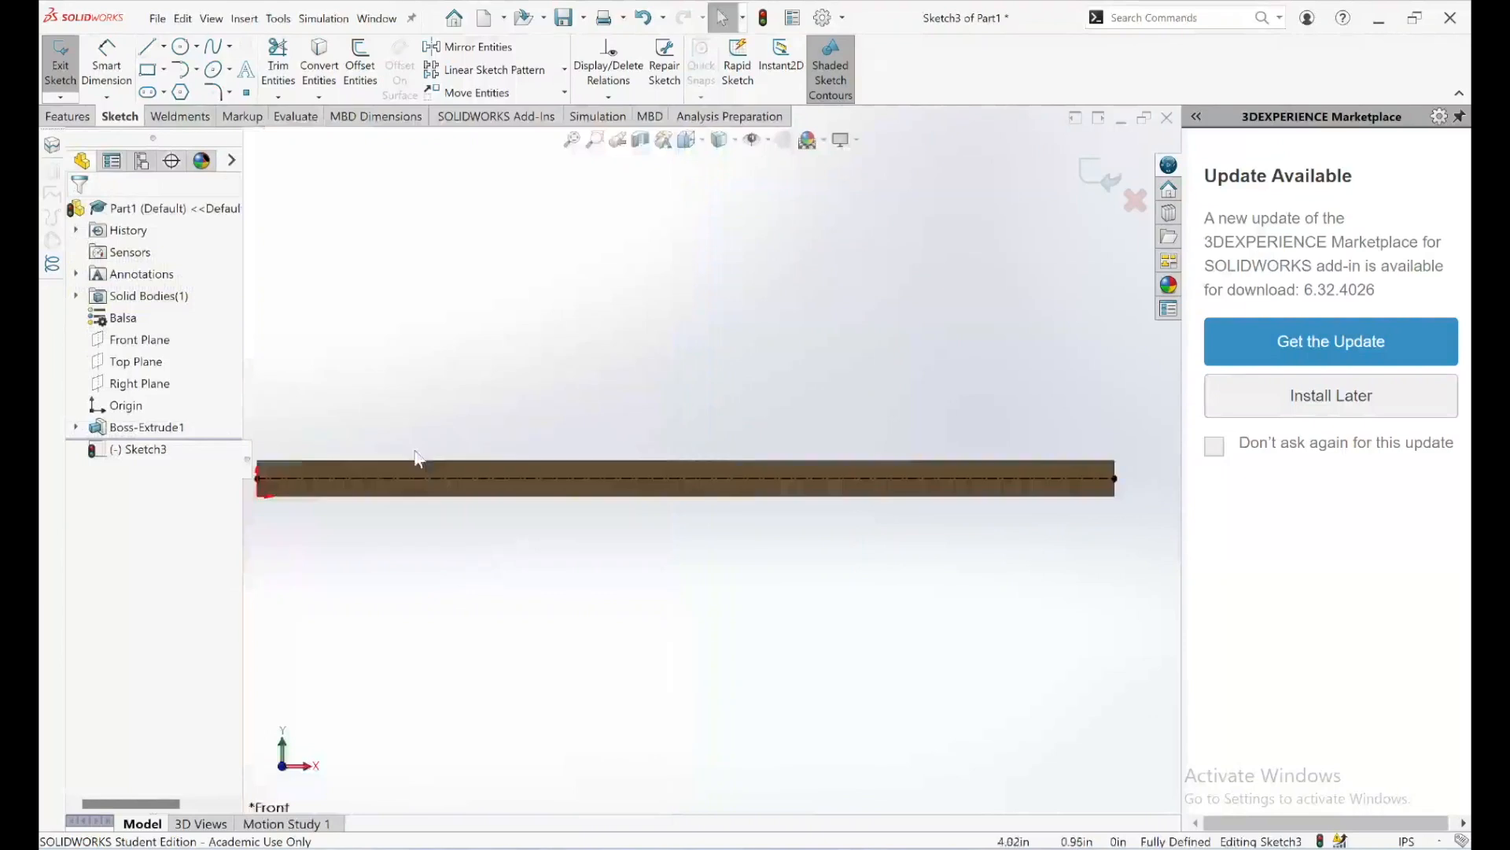
pyautogui.scroll(-2, 401, 450)
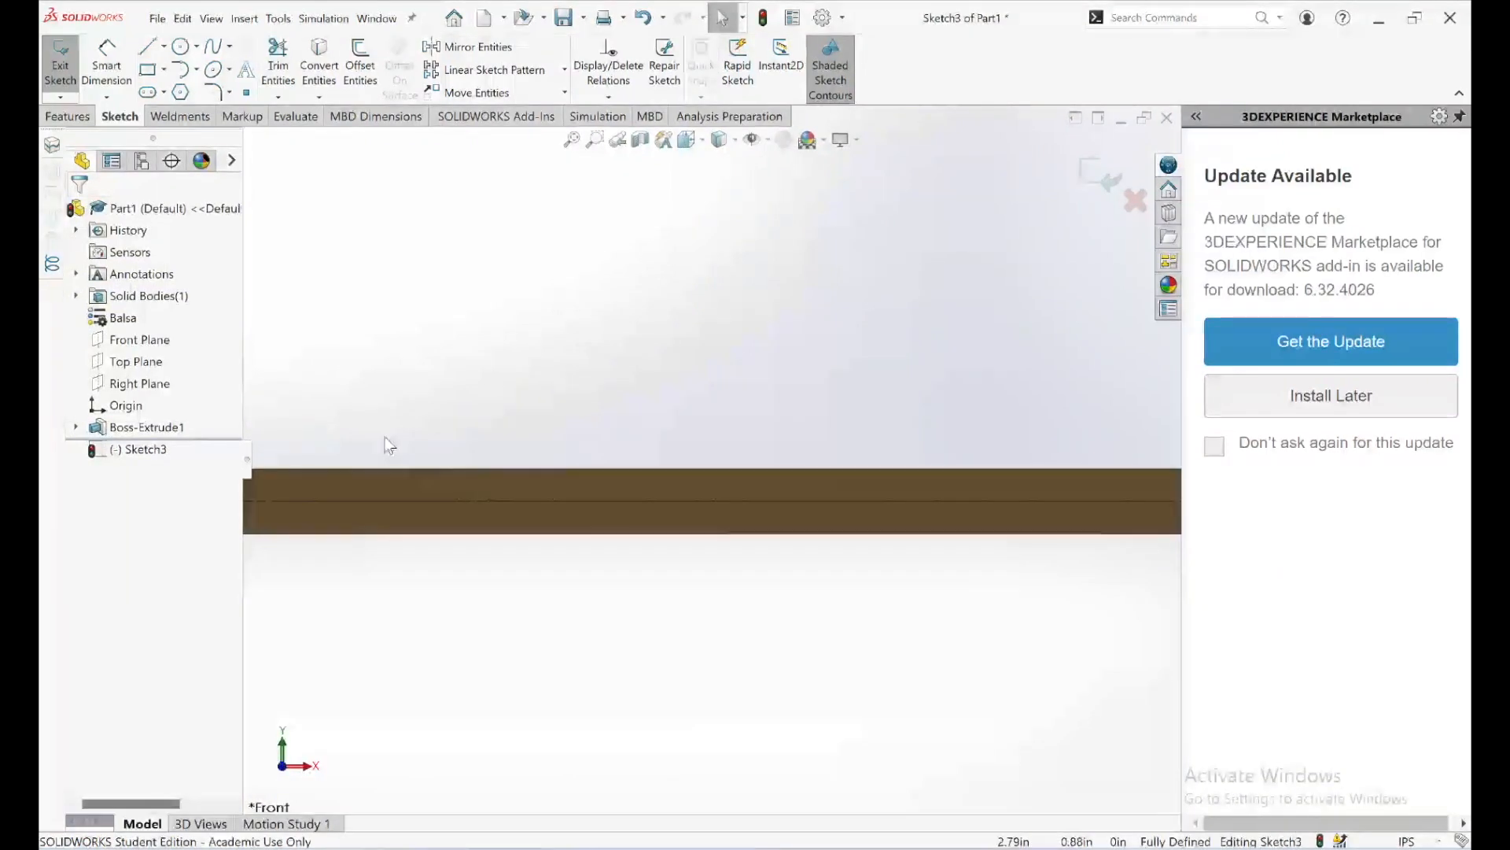
pyautogui.click(182, 48)
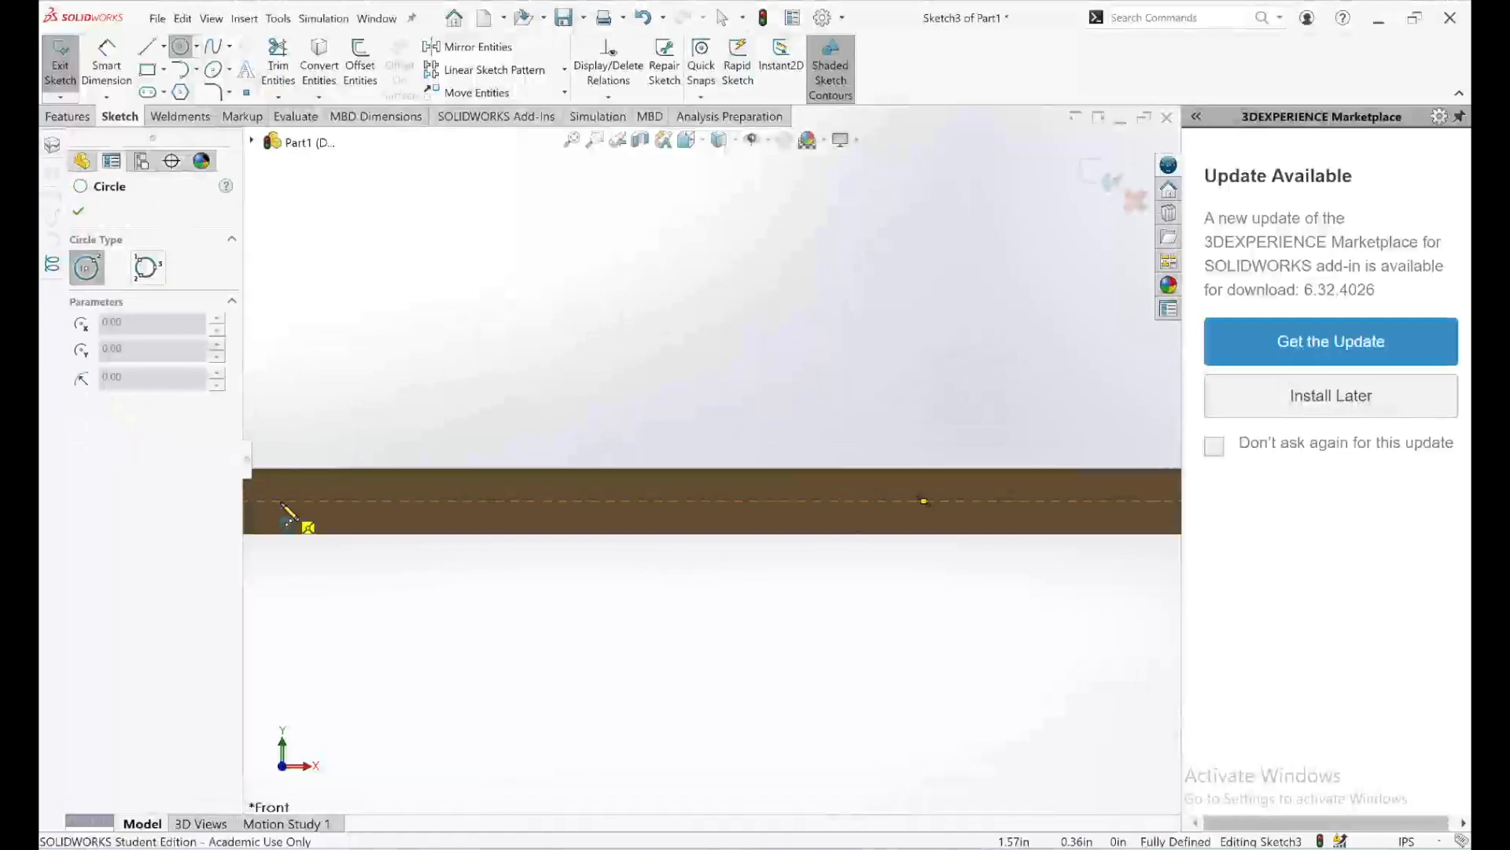
pyautogui.click(282, 502)
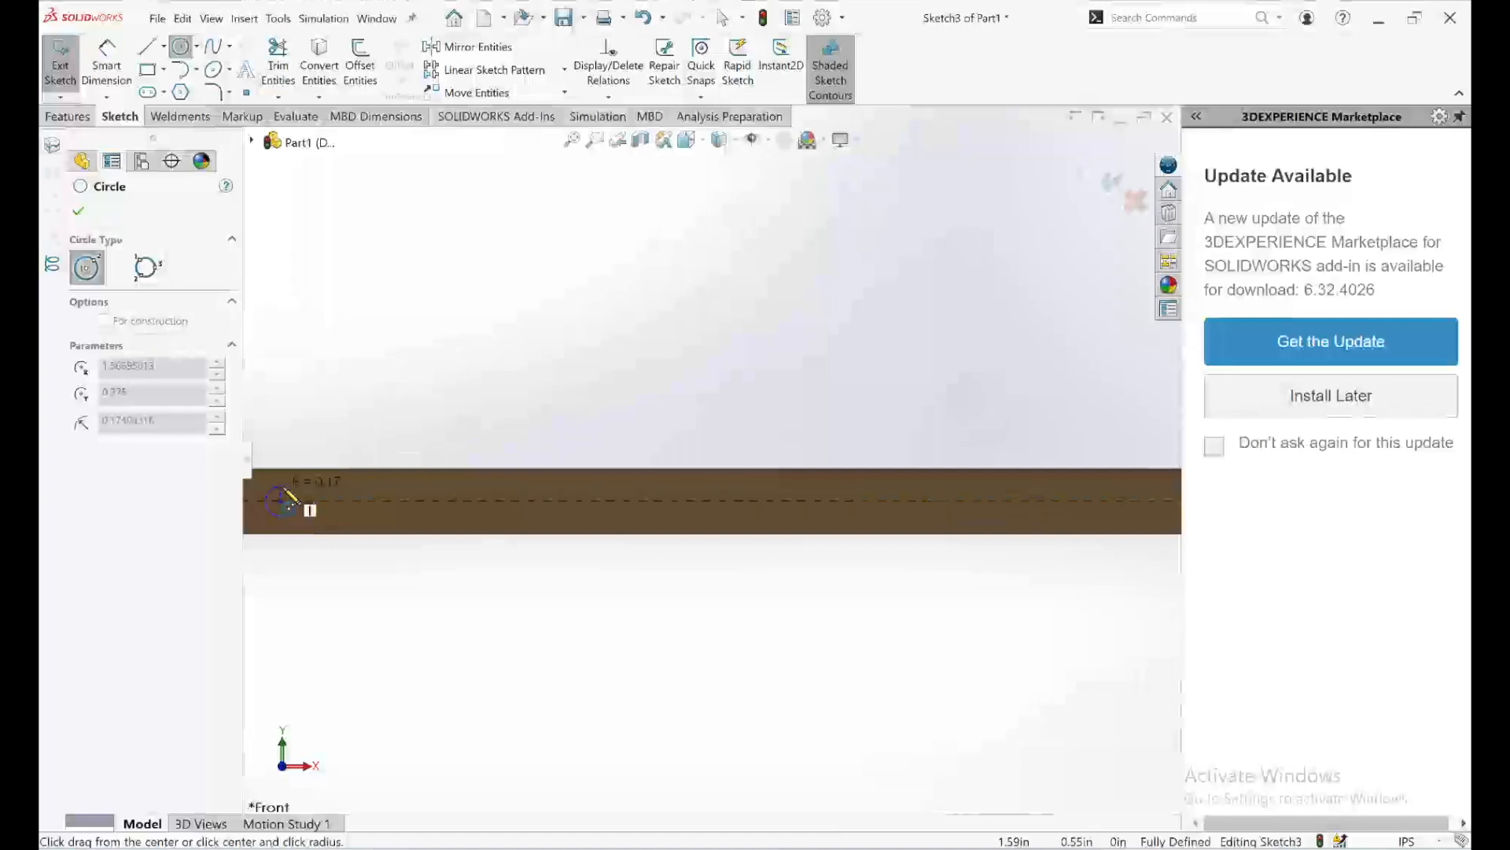
pyautogui.click(295, 495)
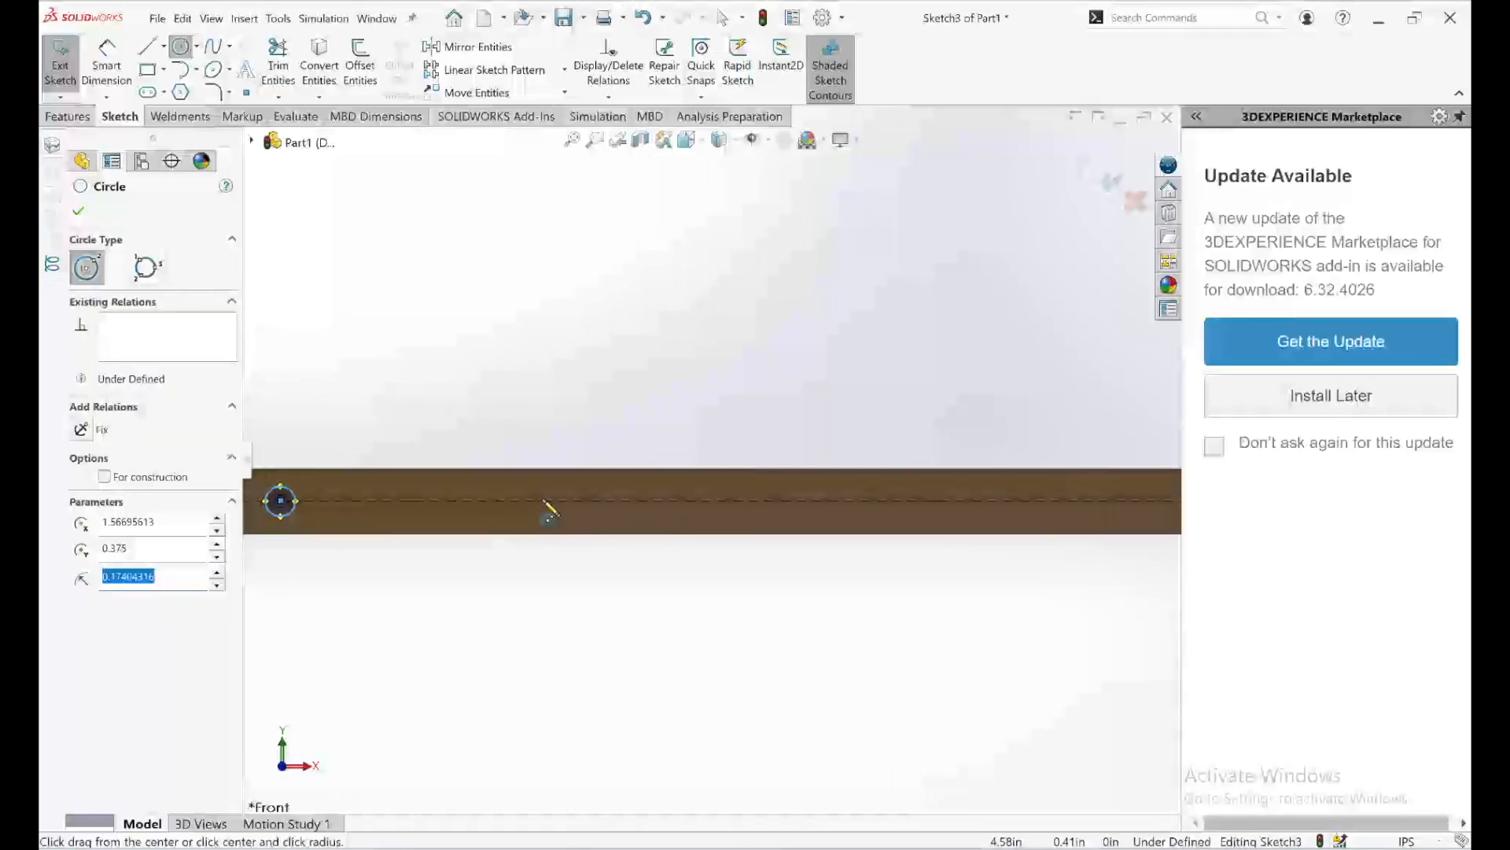
# - Sketch a circle of about 0.13 in radius centered on the centerline's midpoint
pyautogui.scroll(-3, 933, 556)
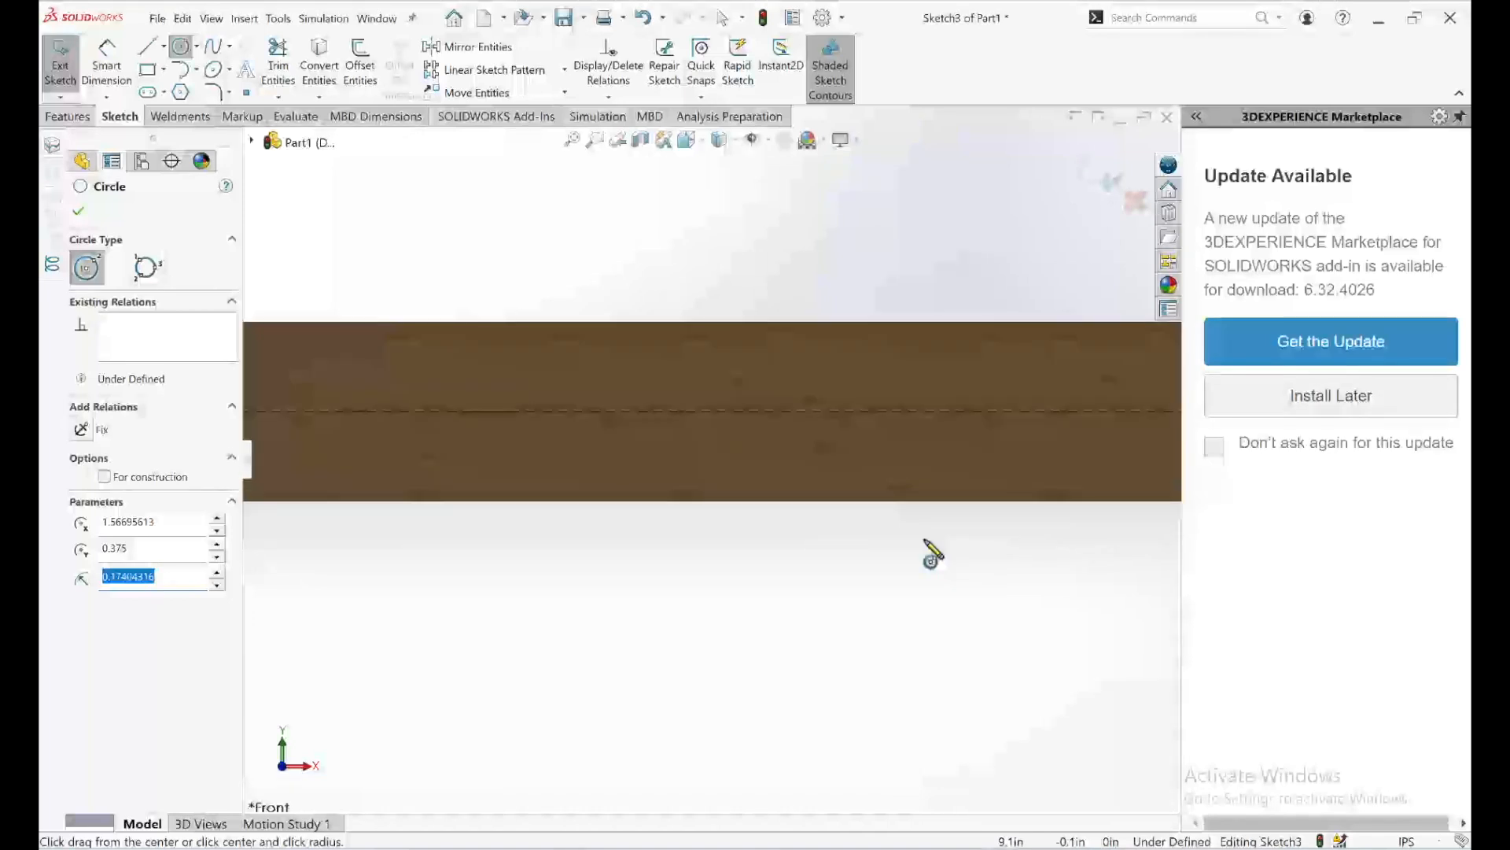
pyautogui.scroll(3, 863, 492)
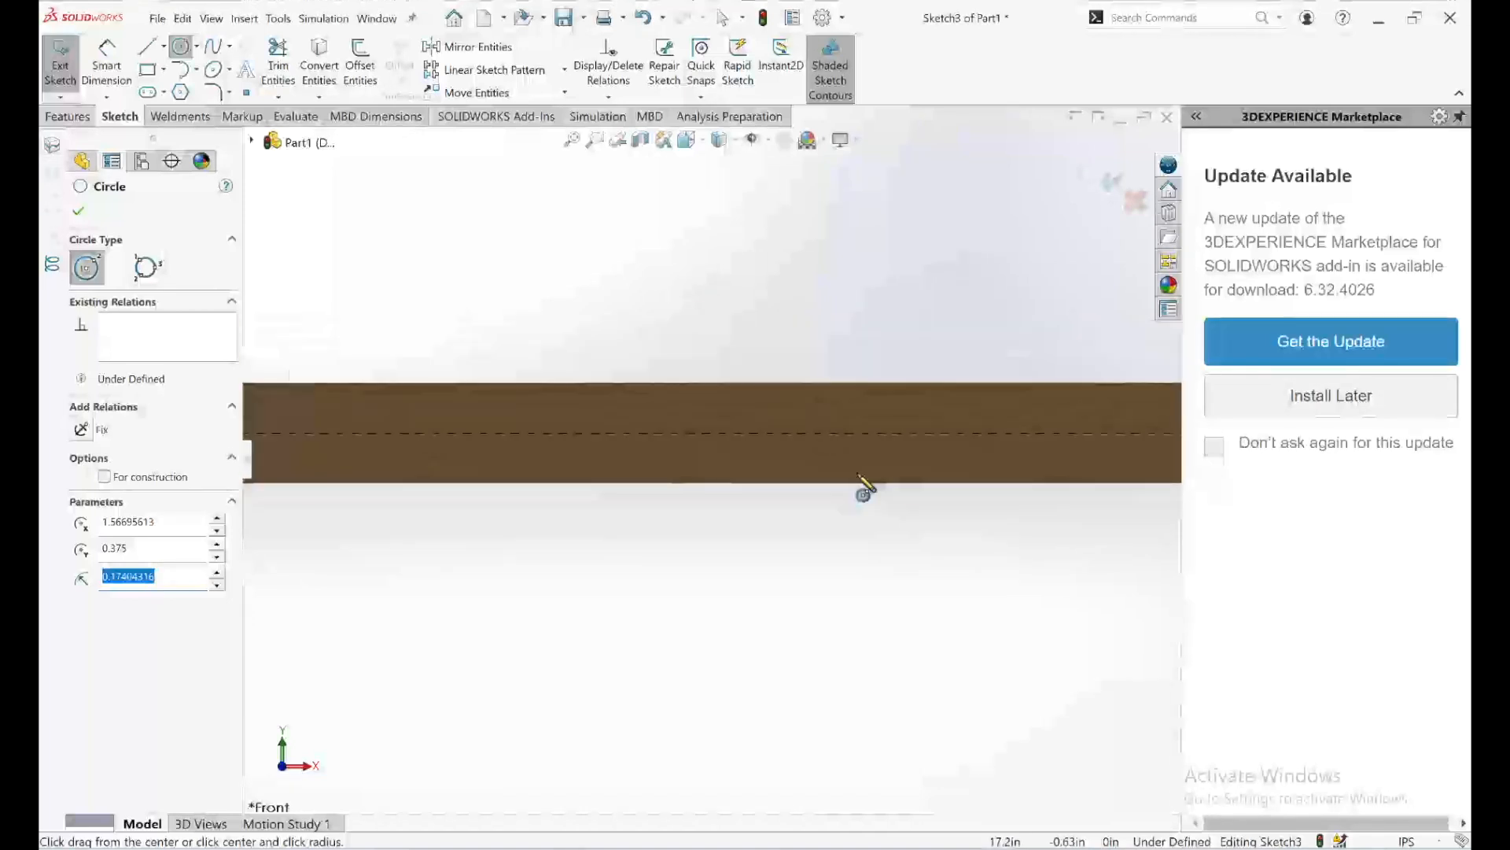
pyautogui.scroll(5, 730, 483)
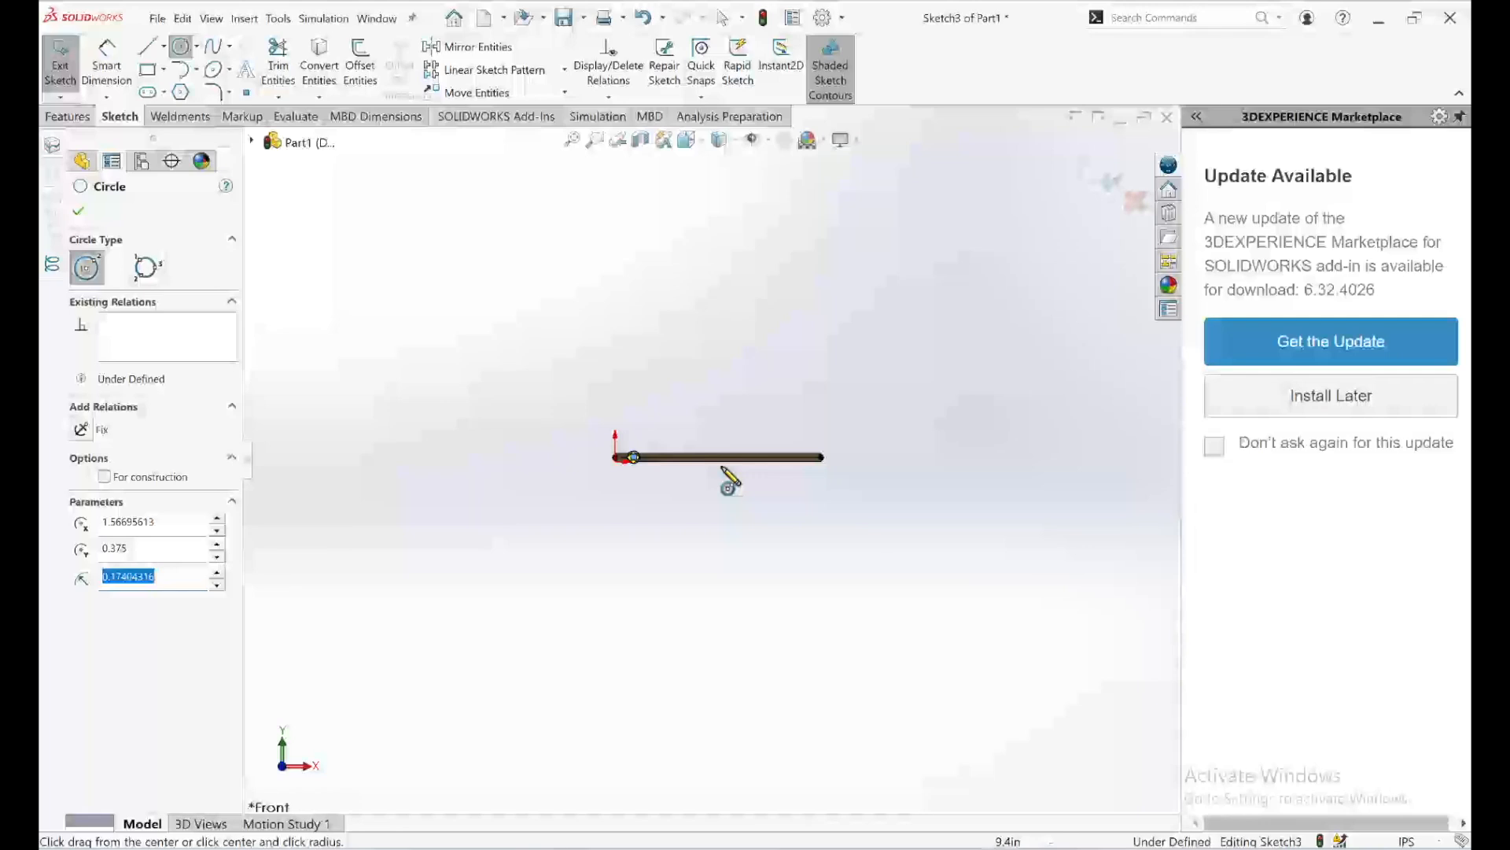
pyautogui.scroll(-3, 724, 469)
pyautogui.scroll(-2, 722, 472)
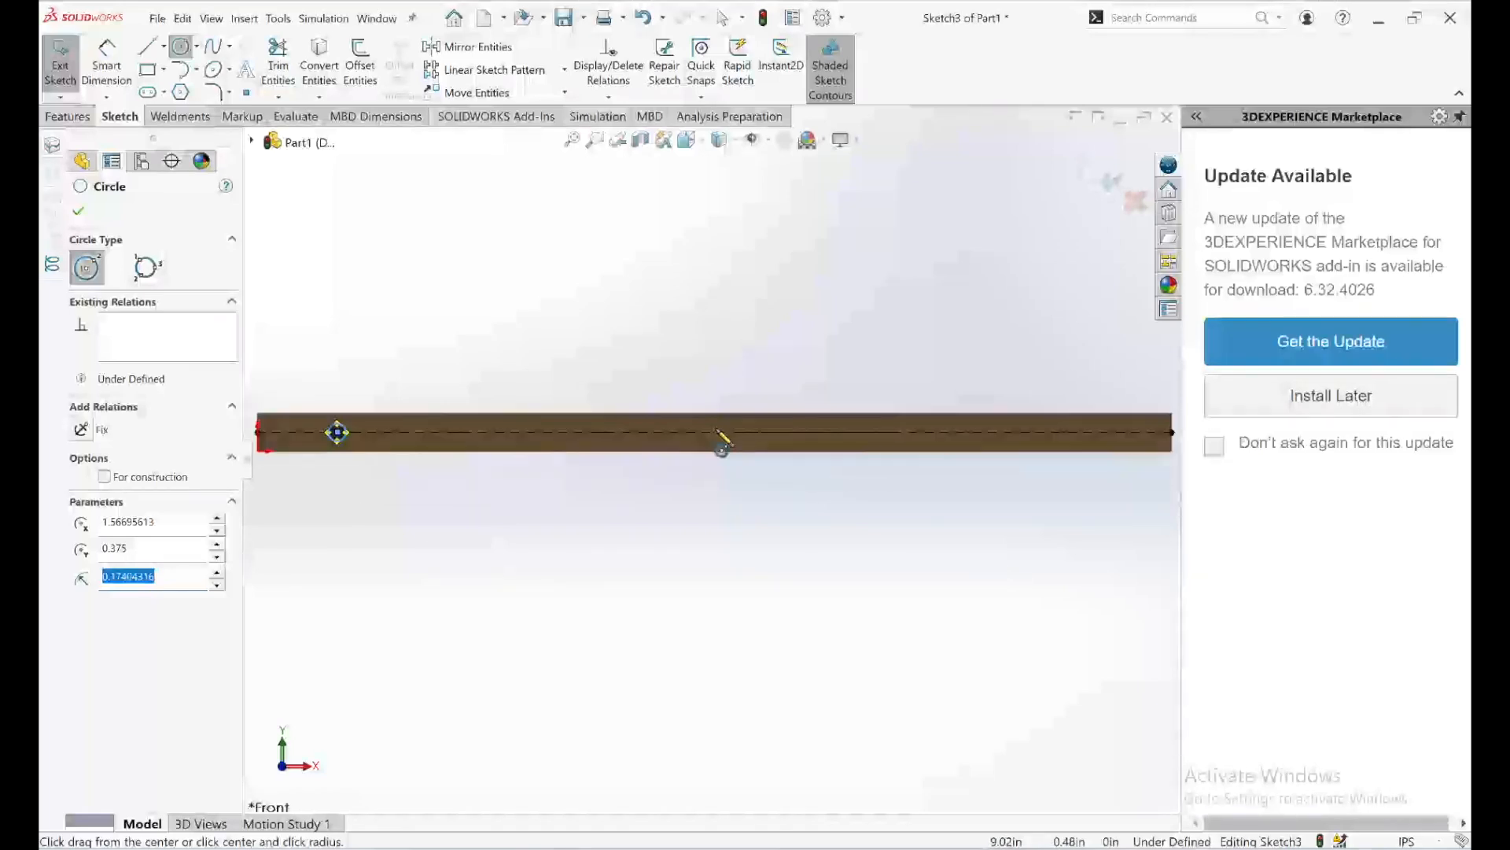
pyautogui.scroll(-3, 722, 445)
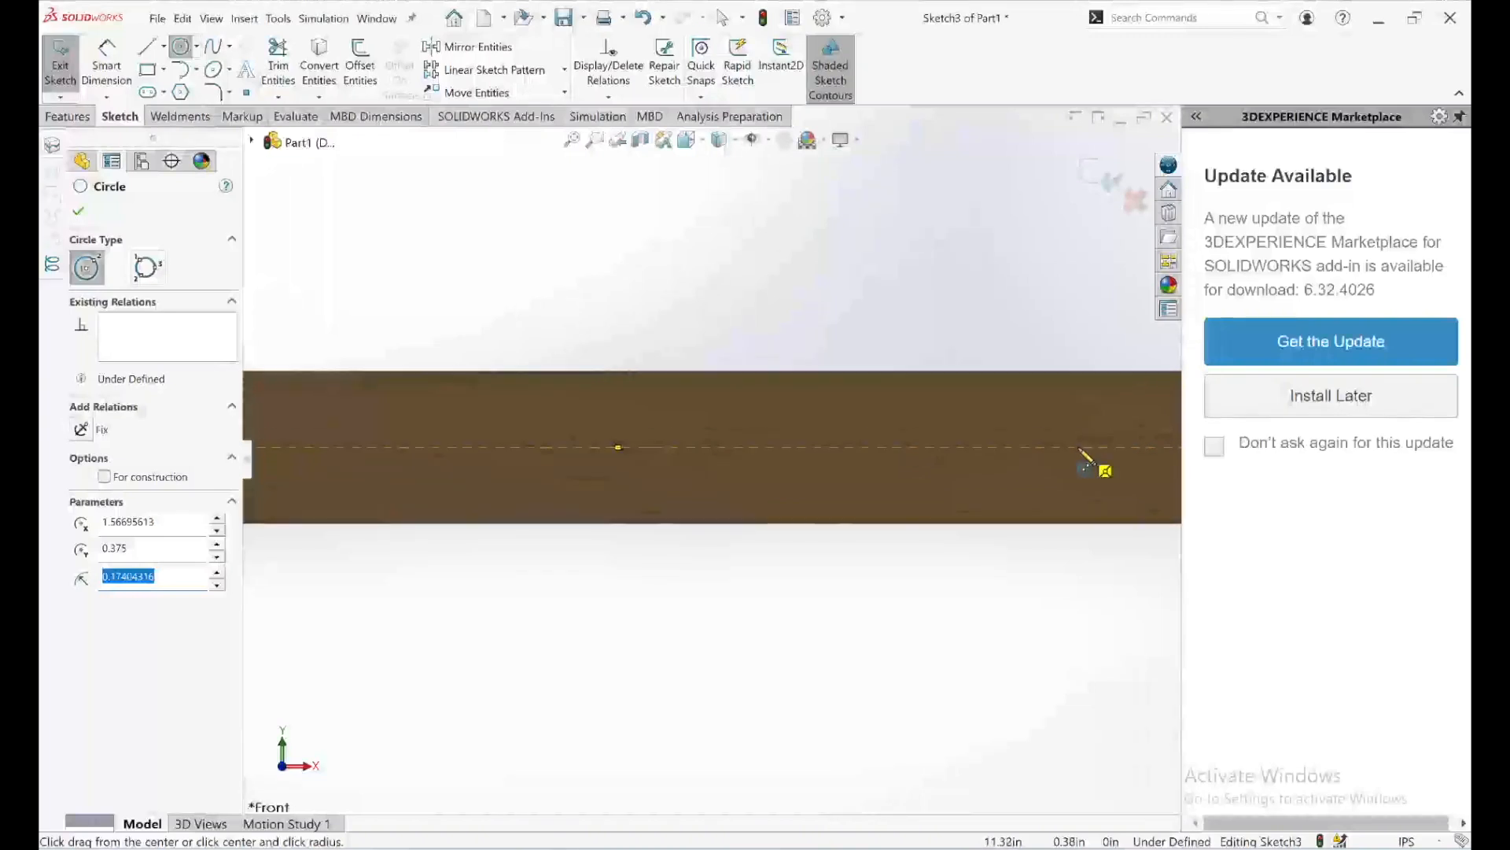
pyautogui.scroll(-3, 594, 488)
pyautogui.scroll(3, 512, 462)
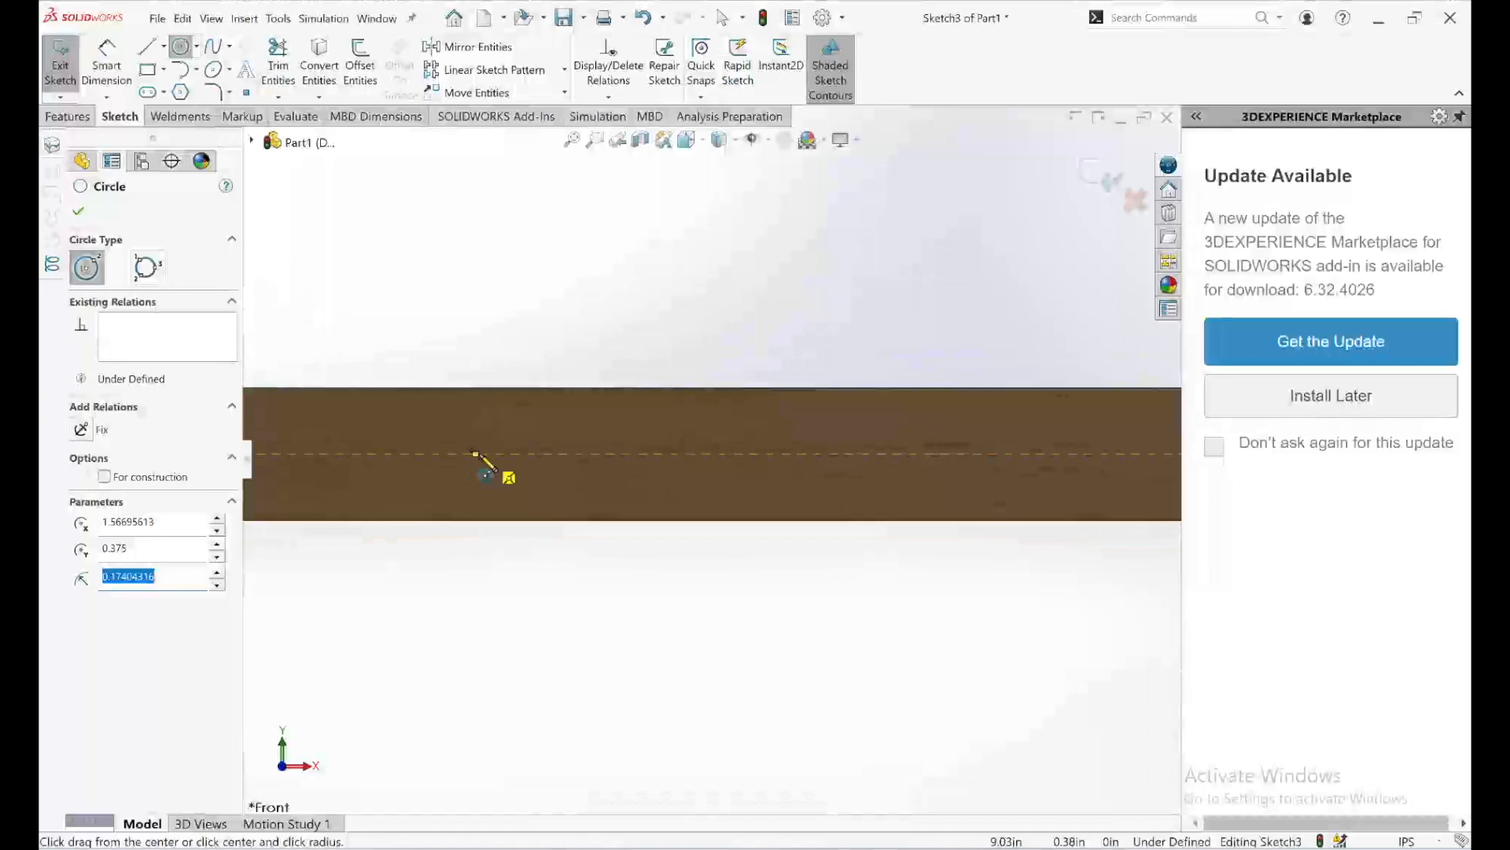
pyautogui.click(475, 453)
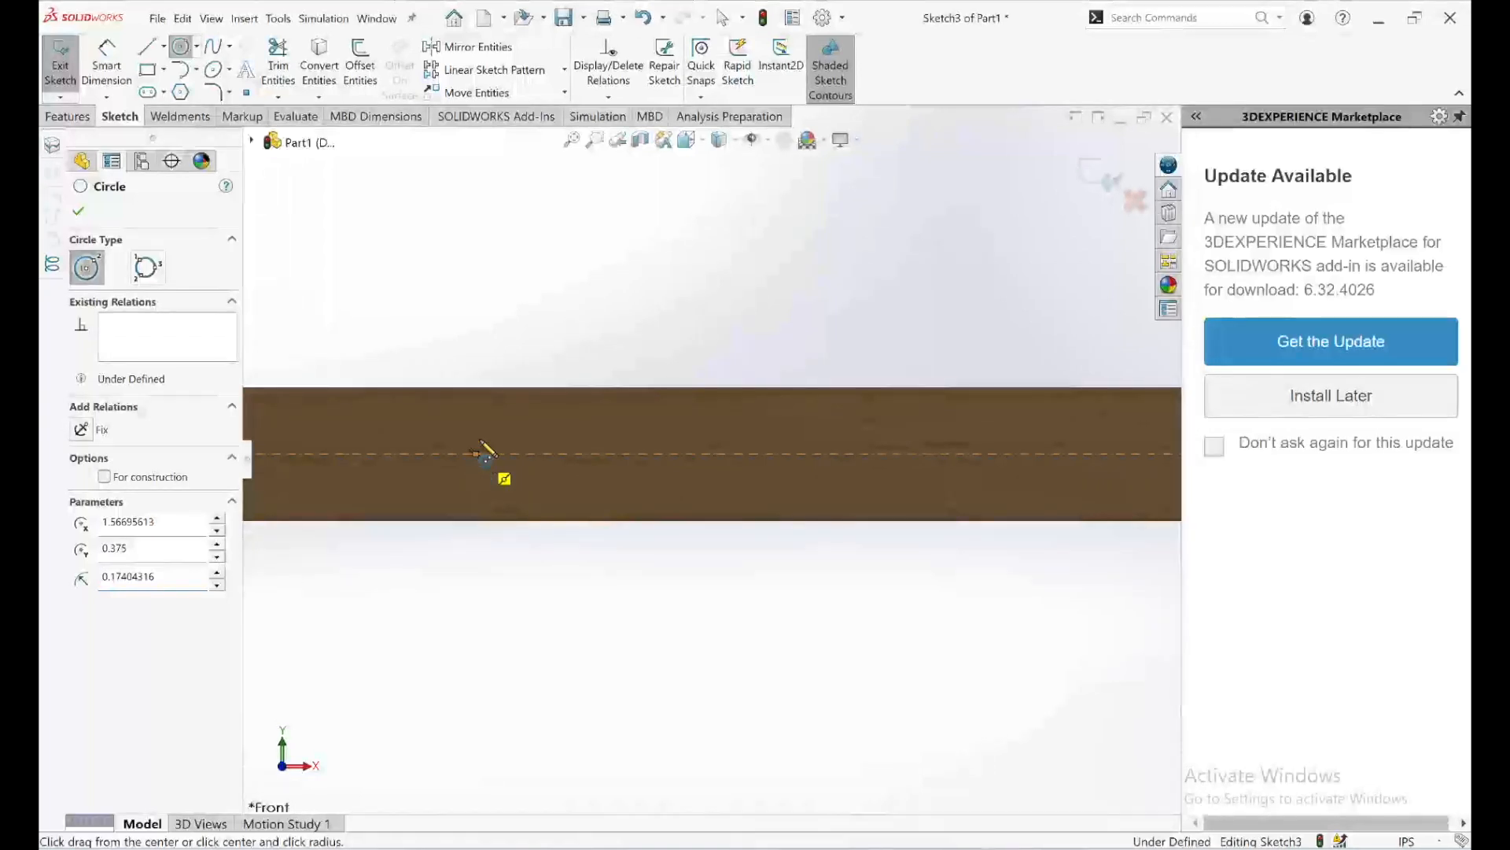
pyautogui.click(476, 454)
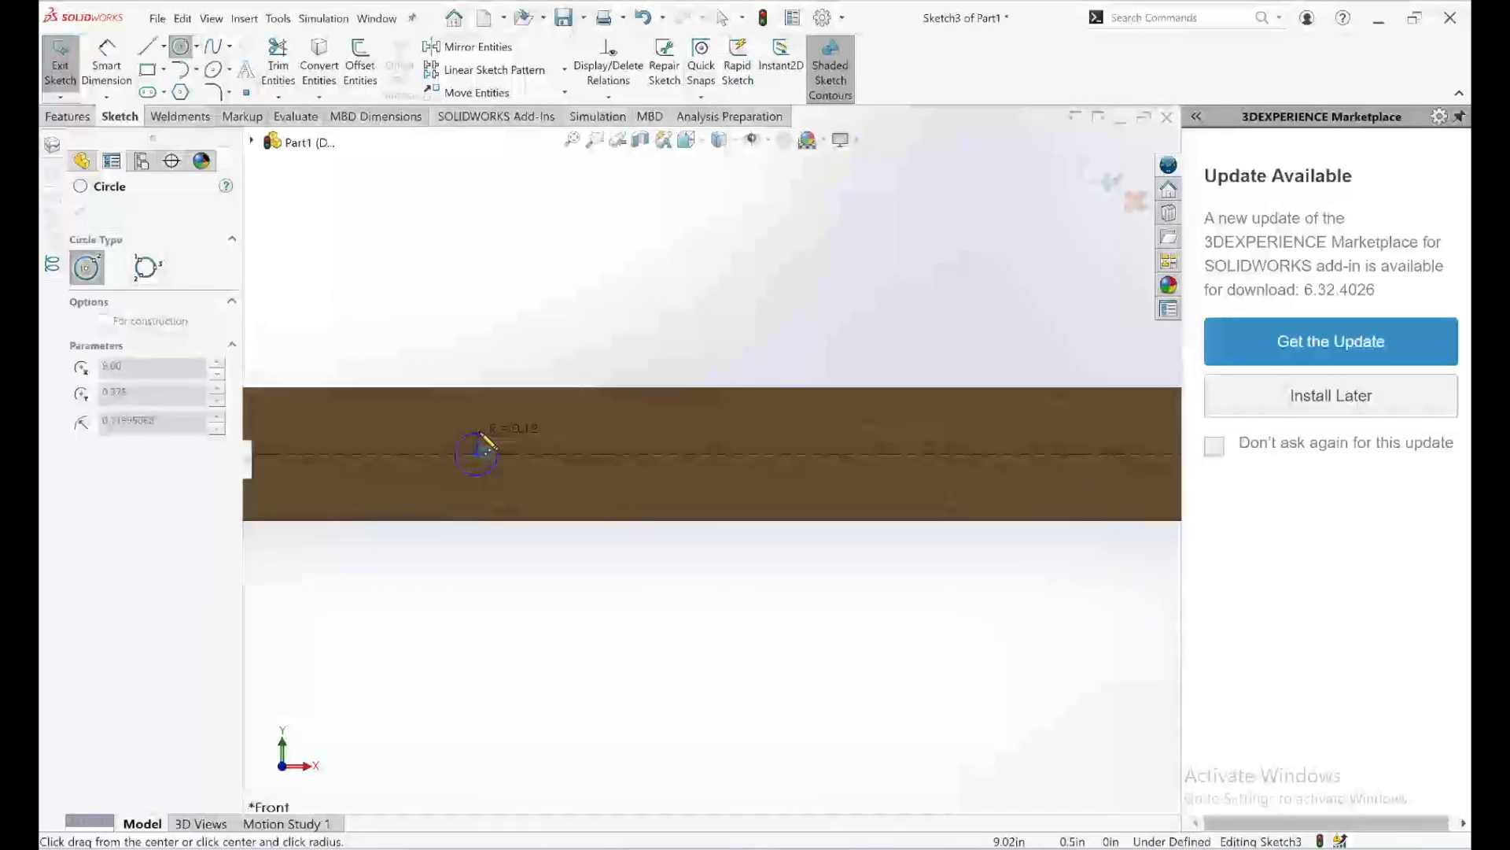
pyautogui.click(489, 438)
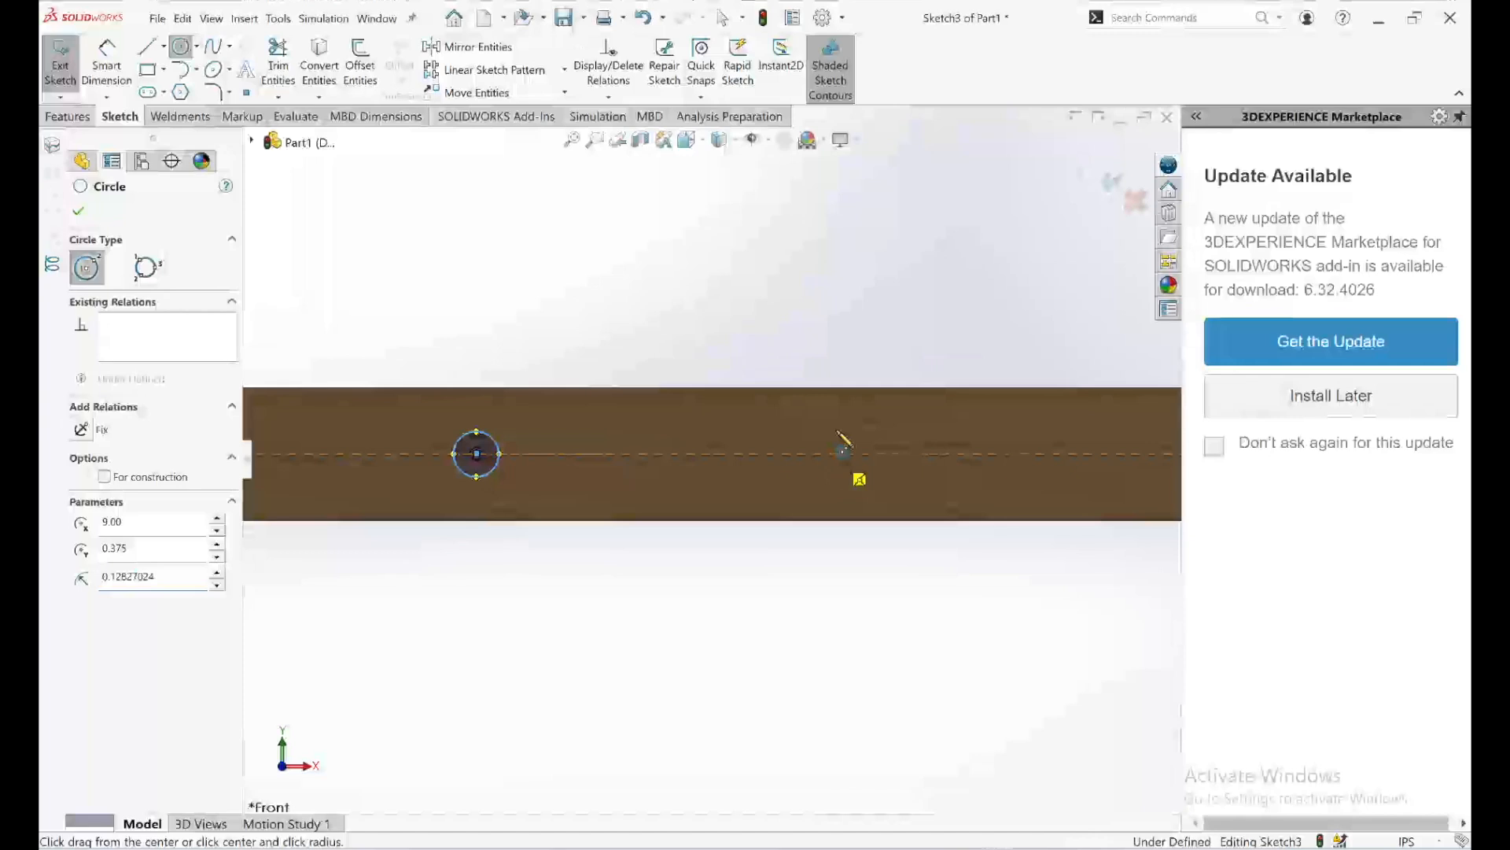
# - Sketch two circles on the centerline right of its midpoint, the farther one about 0.16 in in radius and about 12.7 in from the left end
pyautogui.click(842, 450)
pyautogui.click(841, 431)
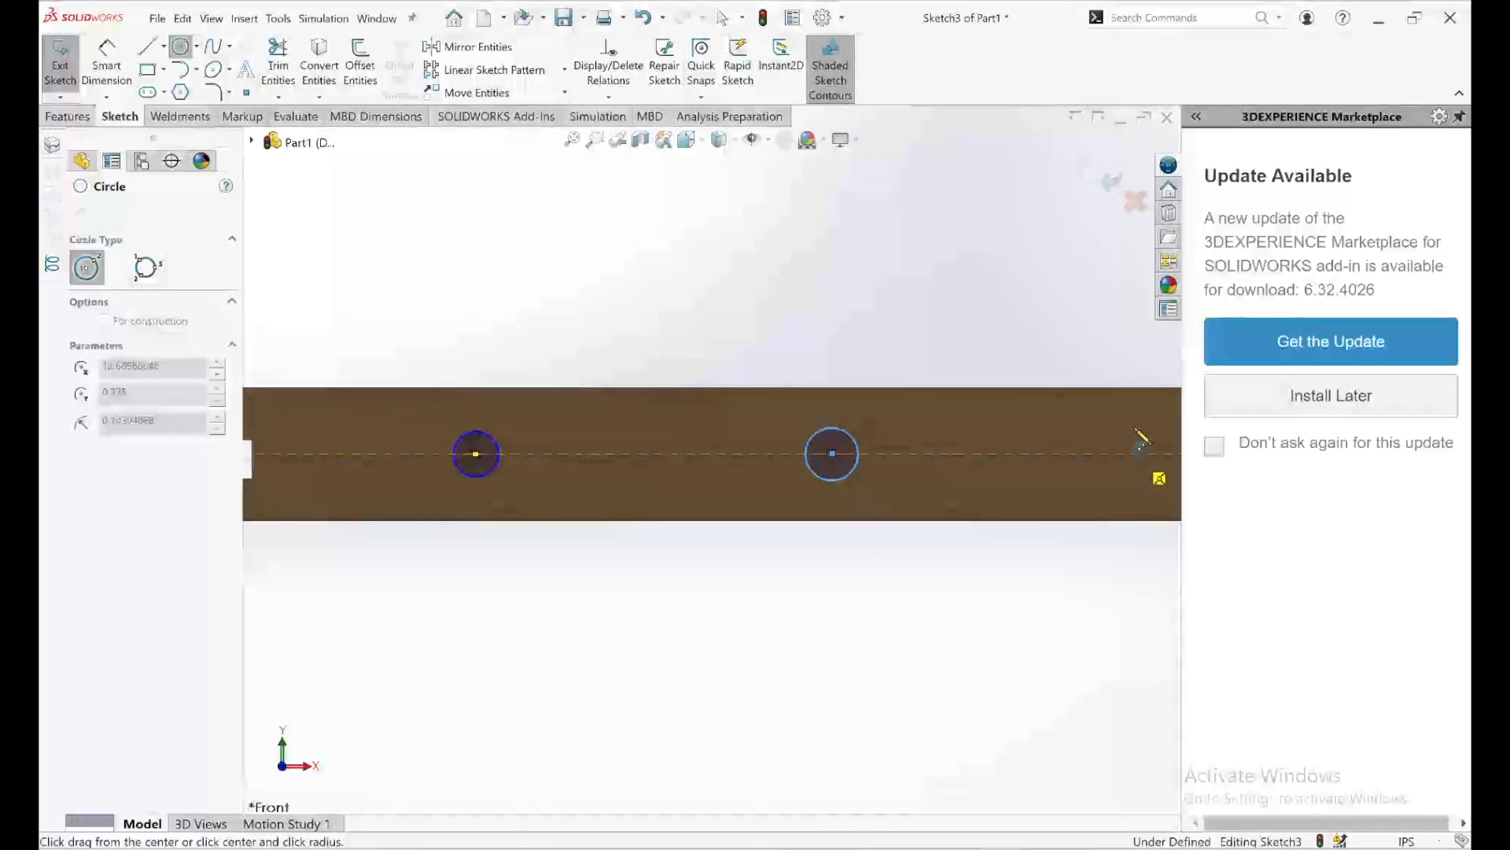
pyautogui.click(1136, 450)
pyautogui.click(1139, 439)
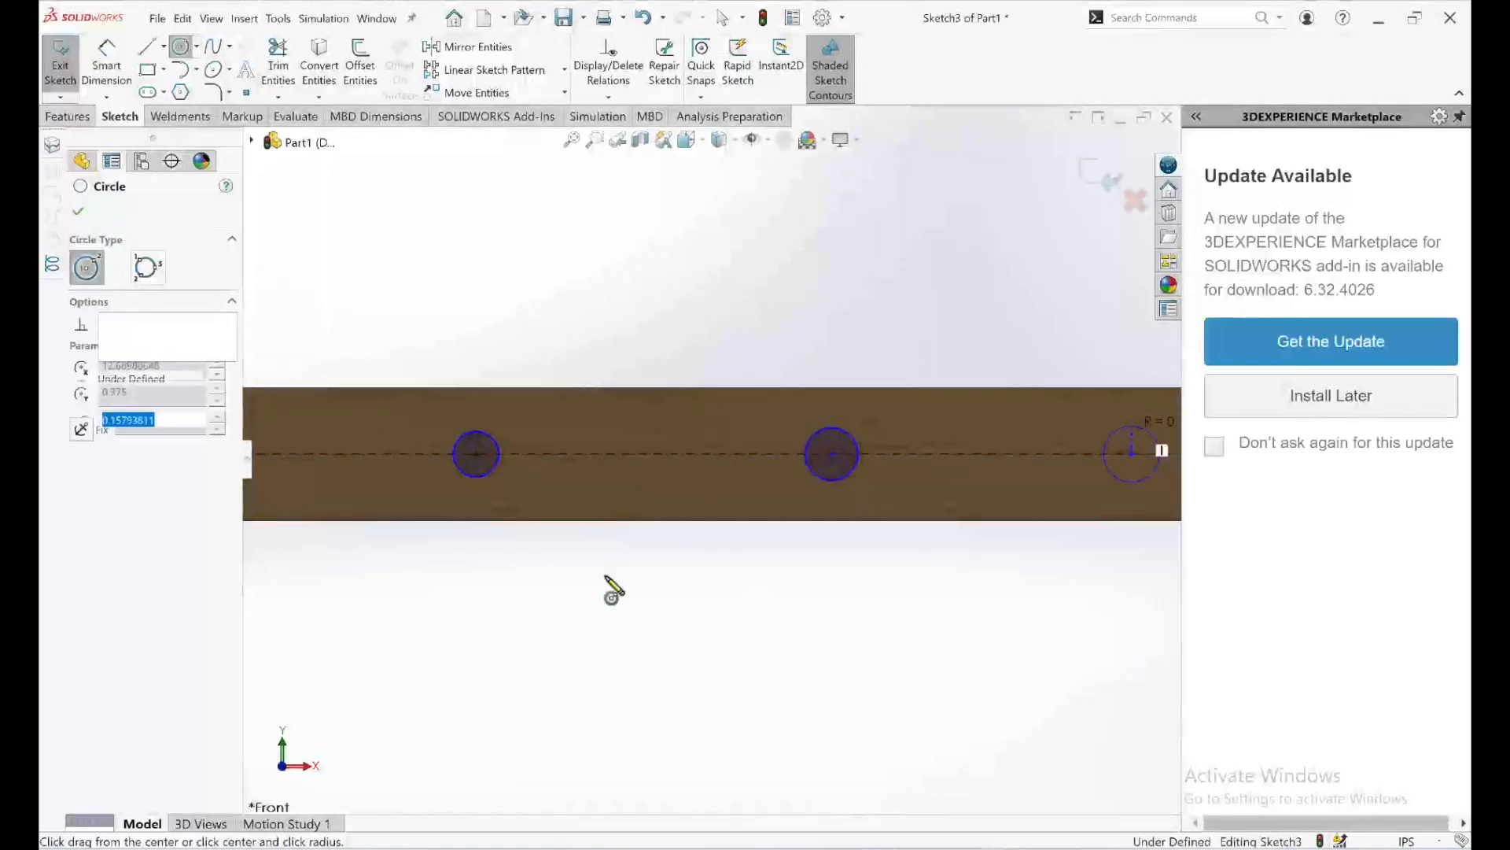
# - Sketch a circle of about 0.18 in radius on the centerline, centered about 4.9 in from the board's left end
pyautogui.scroll(-3, 614, 588)
pyautogui.scroll(4, 536, 543)
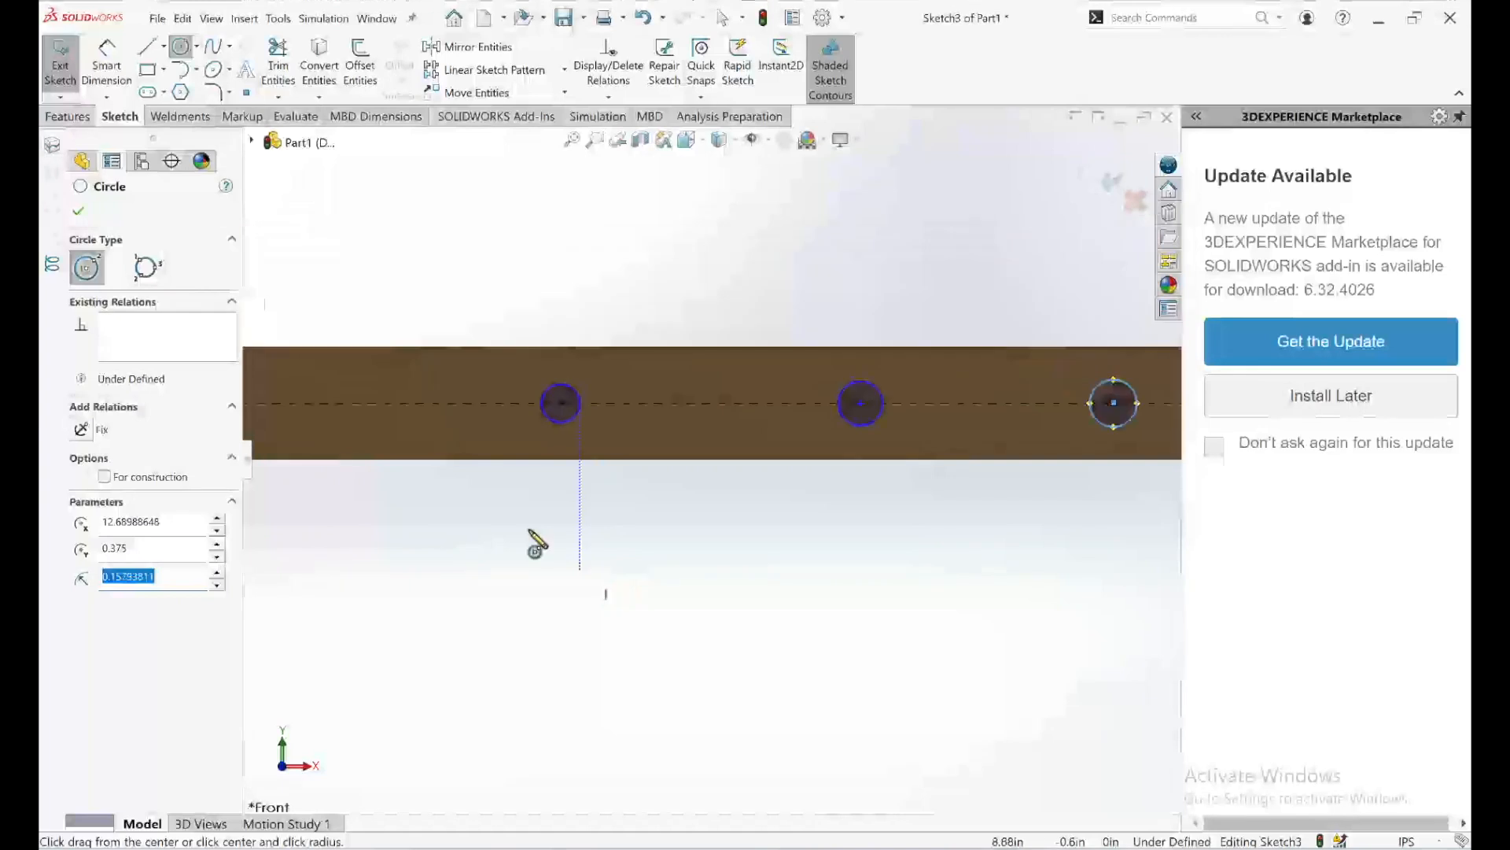
pyautogui.scroll(1, 529, 532)
pyautogui.scroll(3, 567, 469)
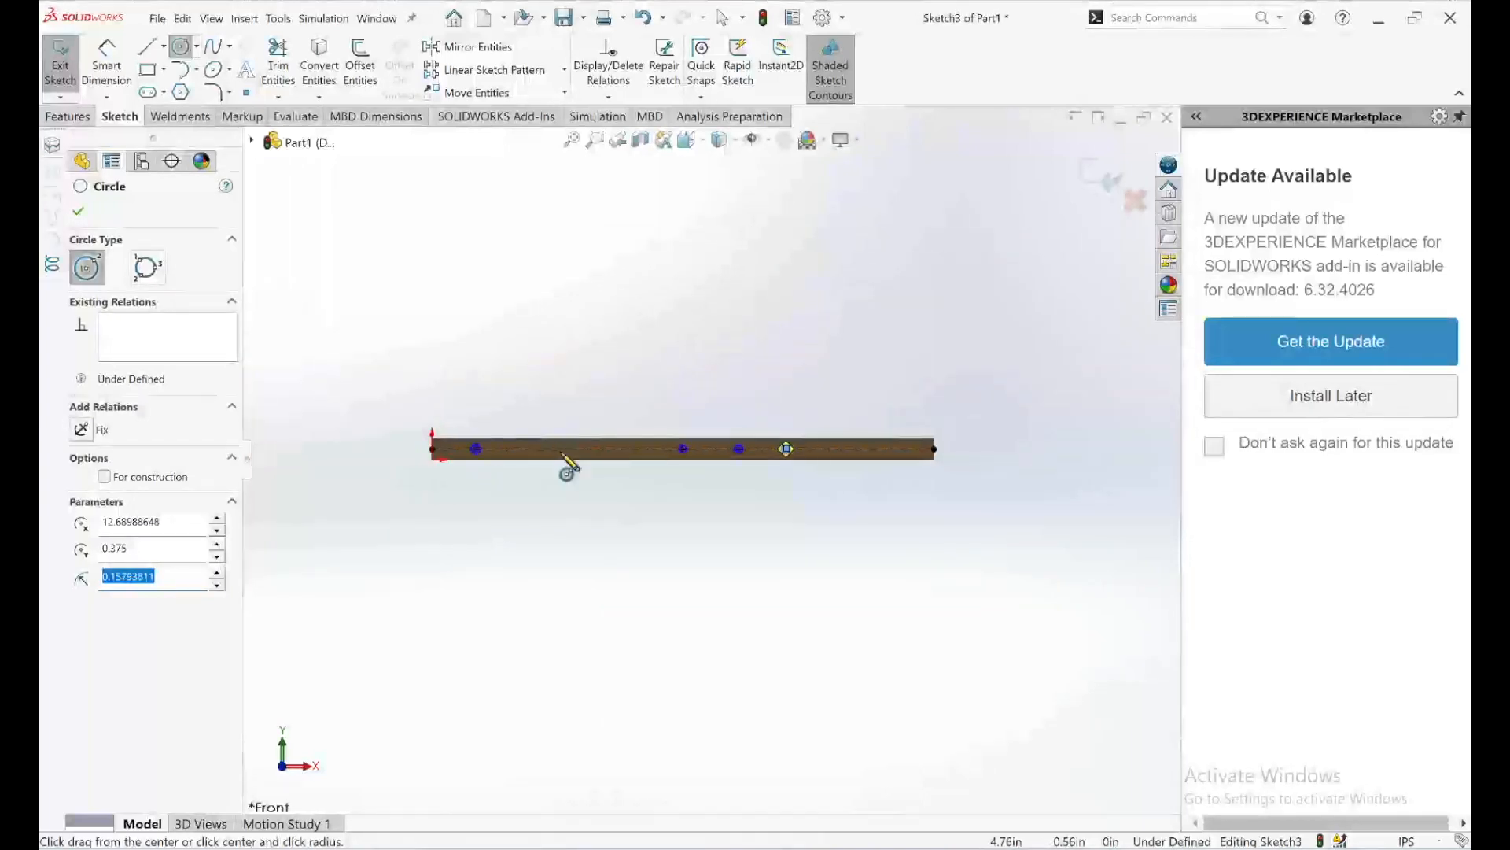
pyautogui.scroll(-2, 622, 453)
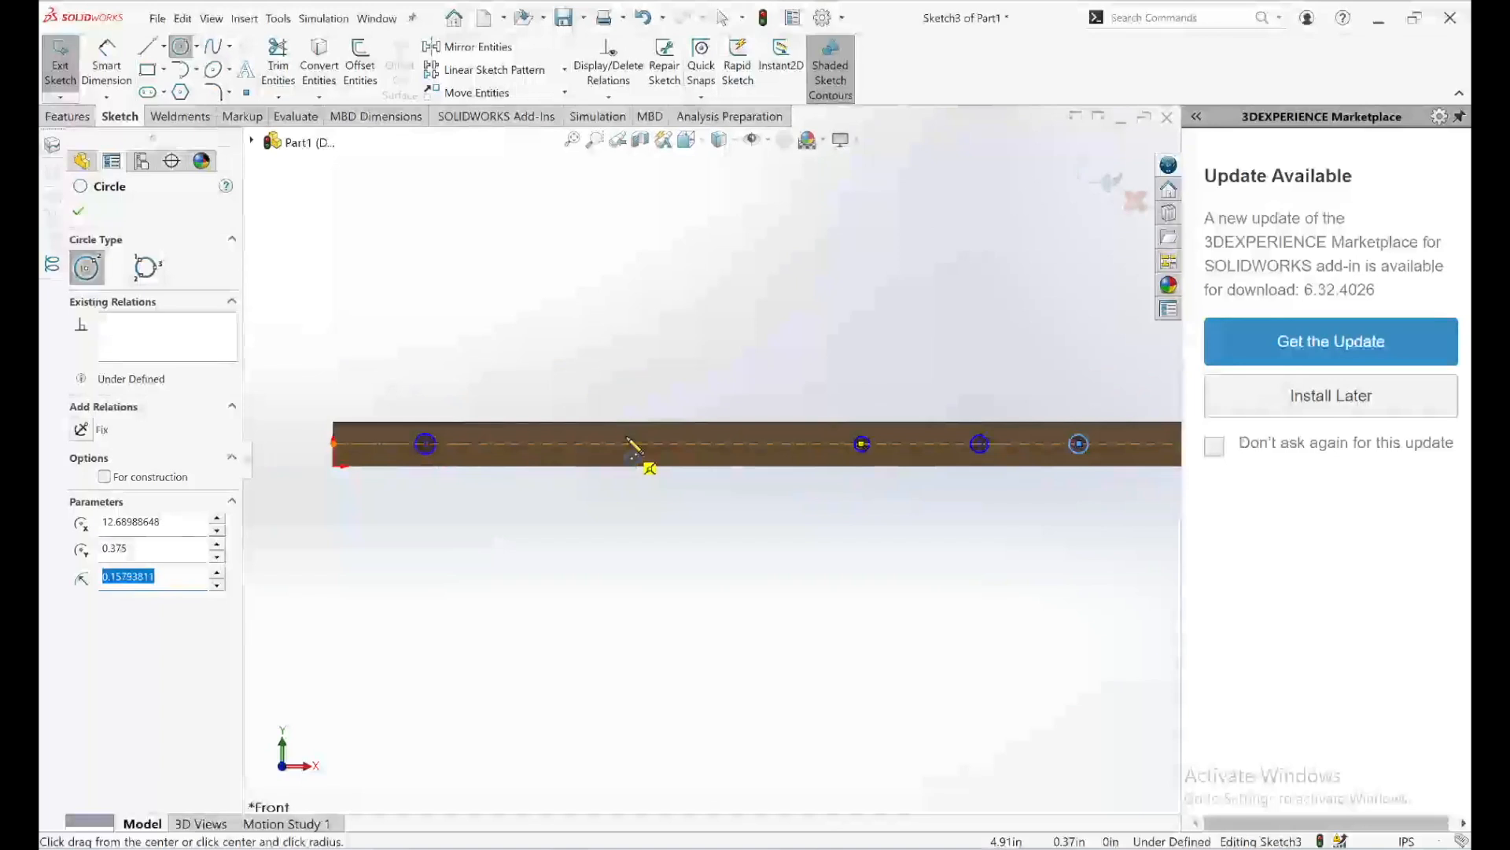
pyautogui.click(622, 444)
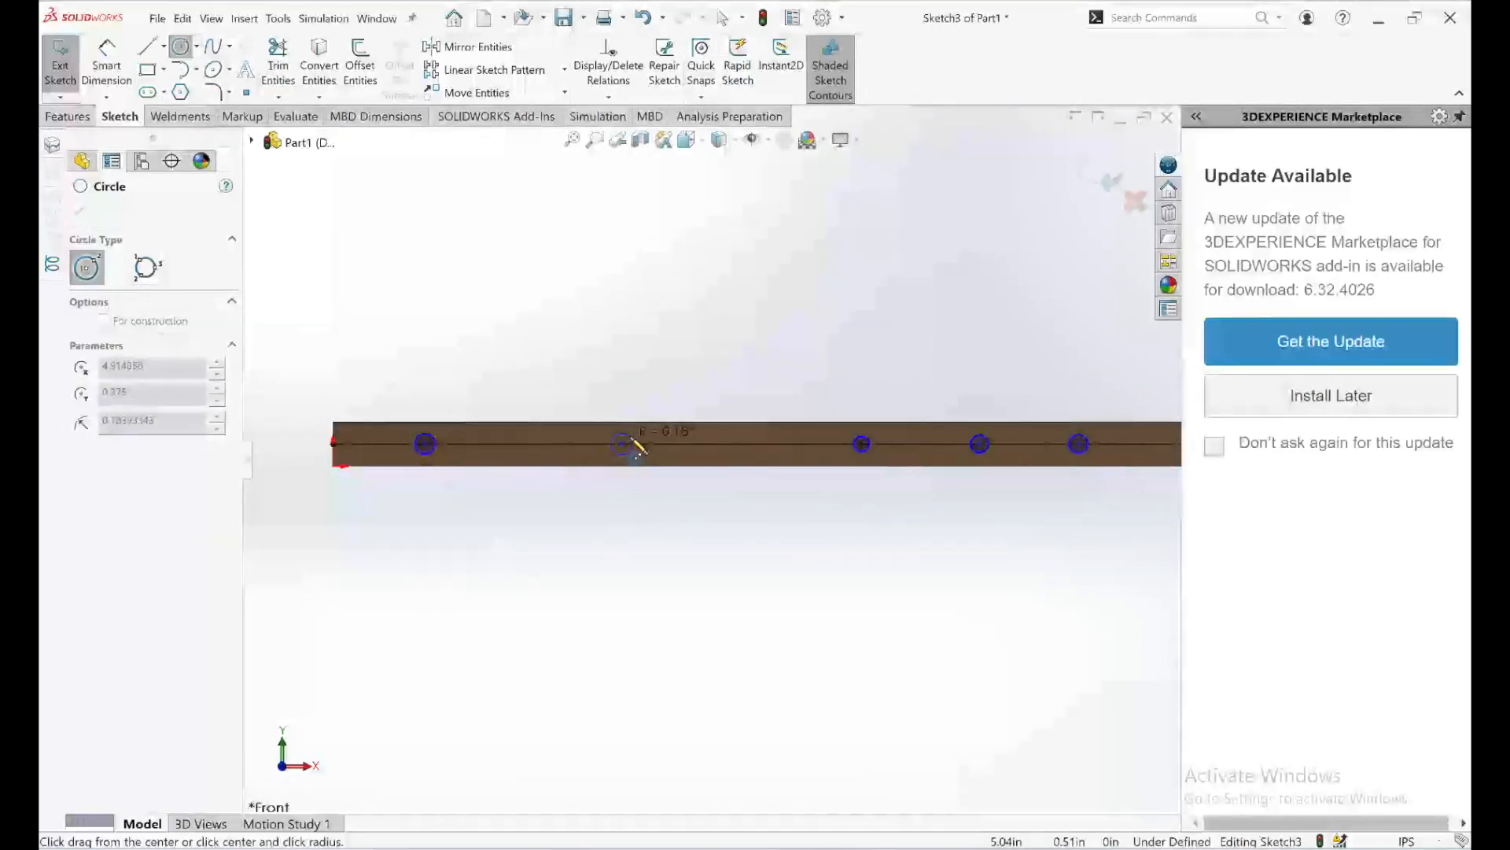
pyautogui.click(634, 443)
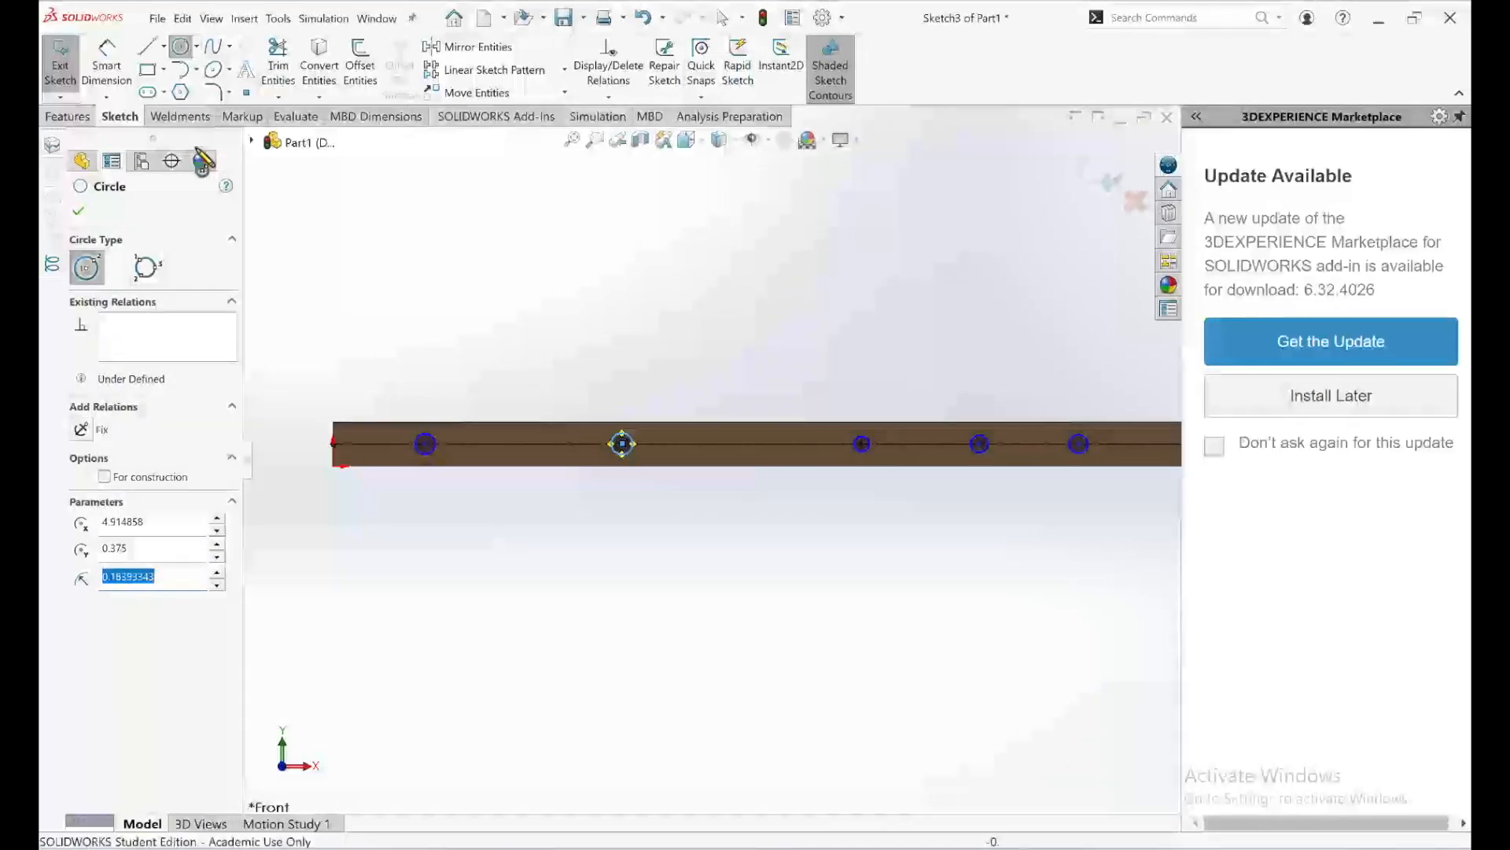
# - Dimension the diameter of the circle nearest the board's left end and set it to 0.177 in
pyautogui.click(122, 71)
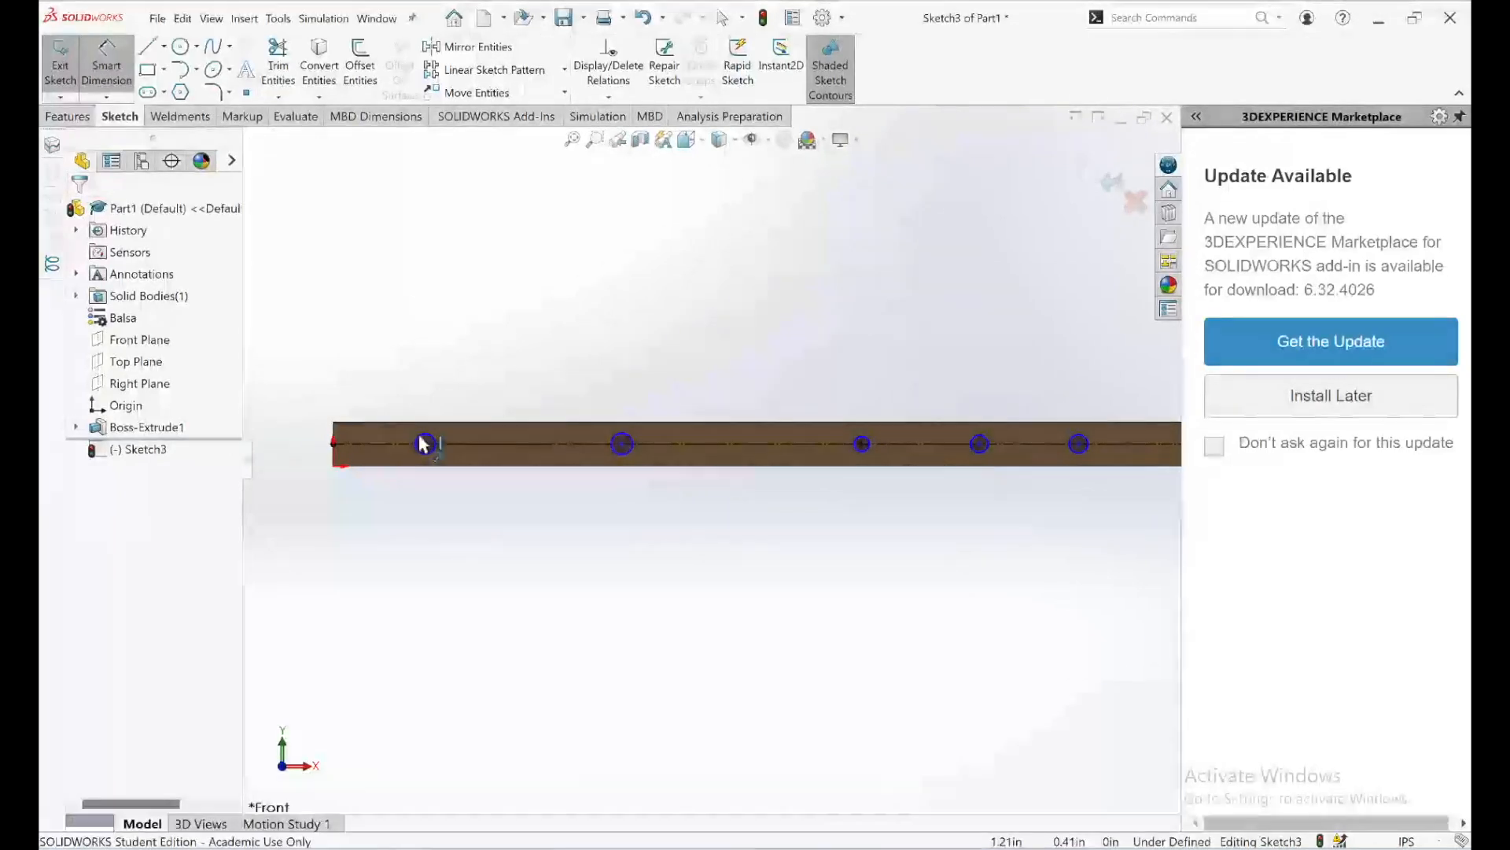
pyautogui.click(425, 443)
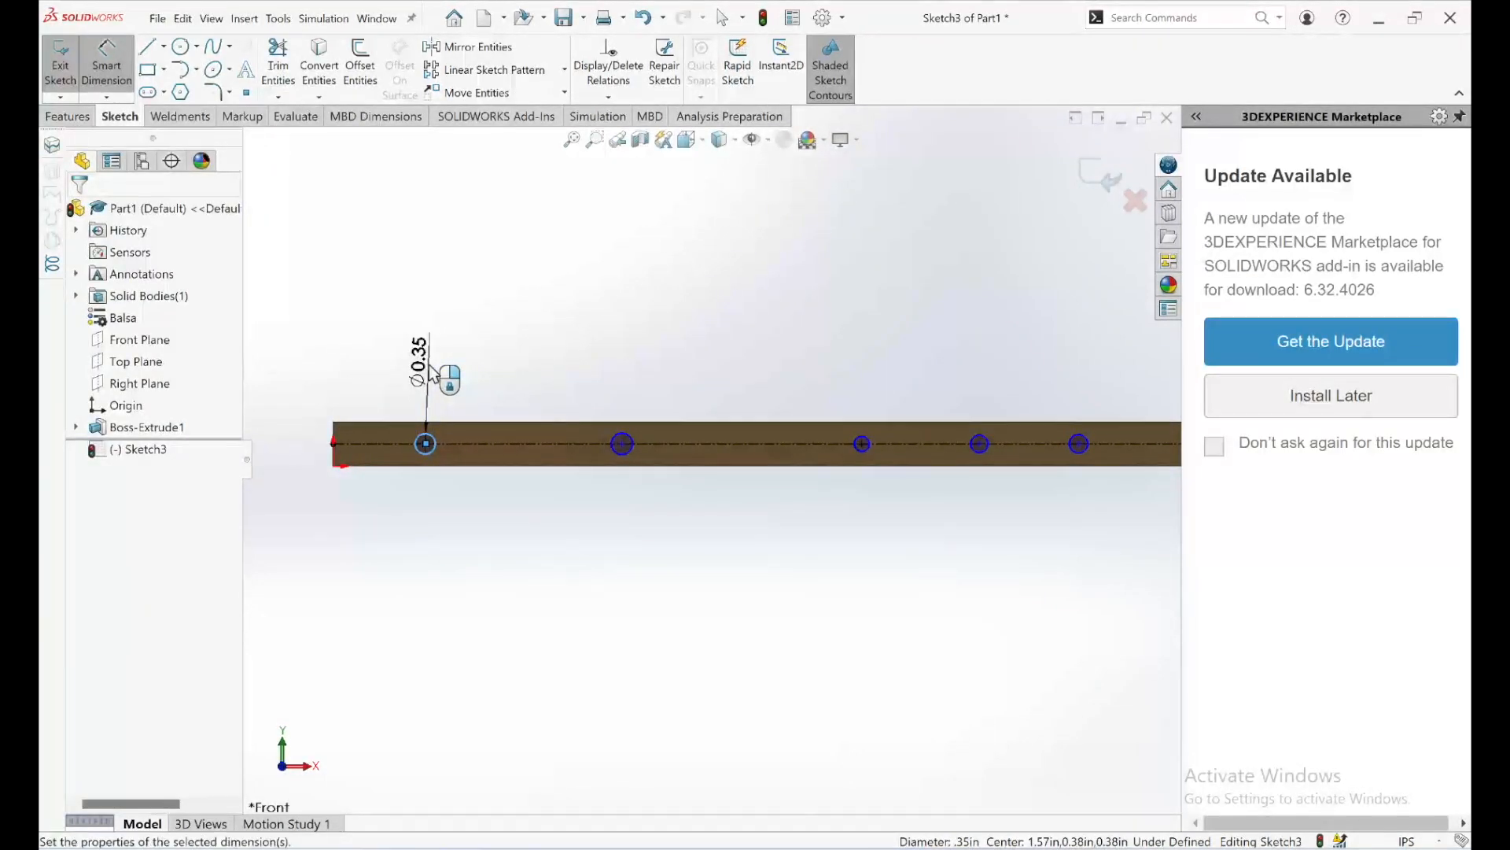
pyautogui.click(431, 372)
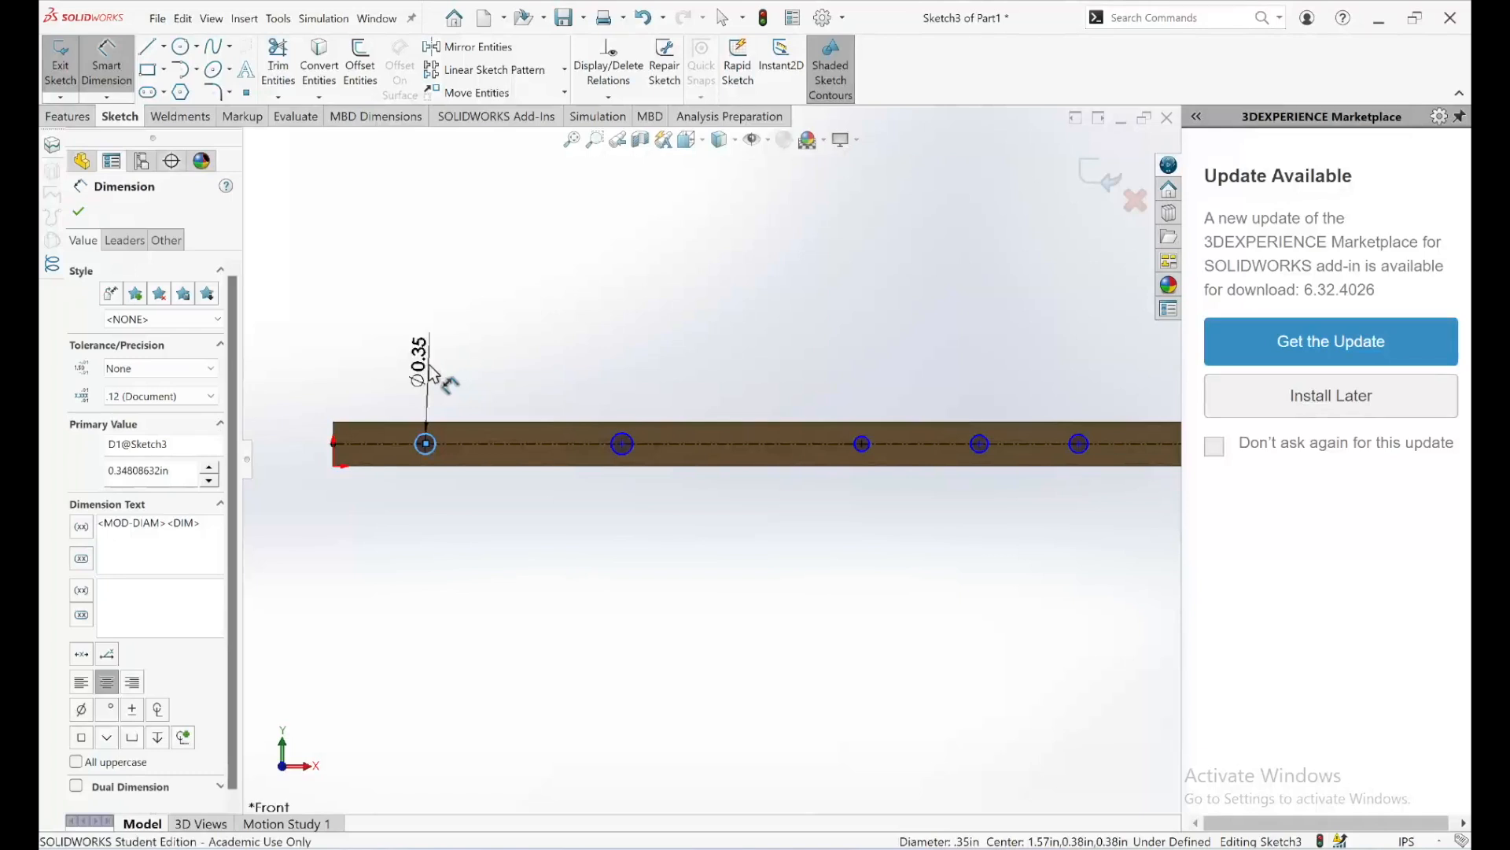
pyautogui.write('.1')
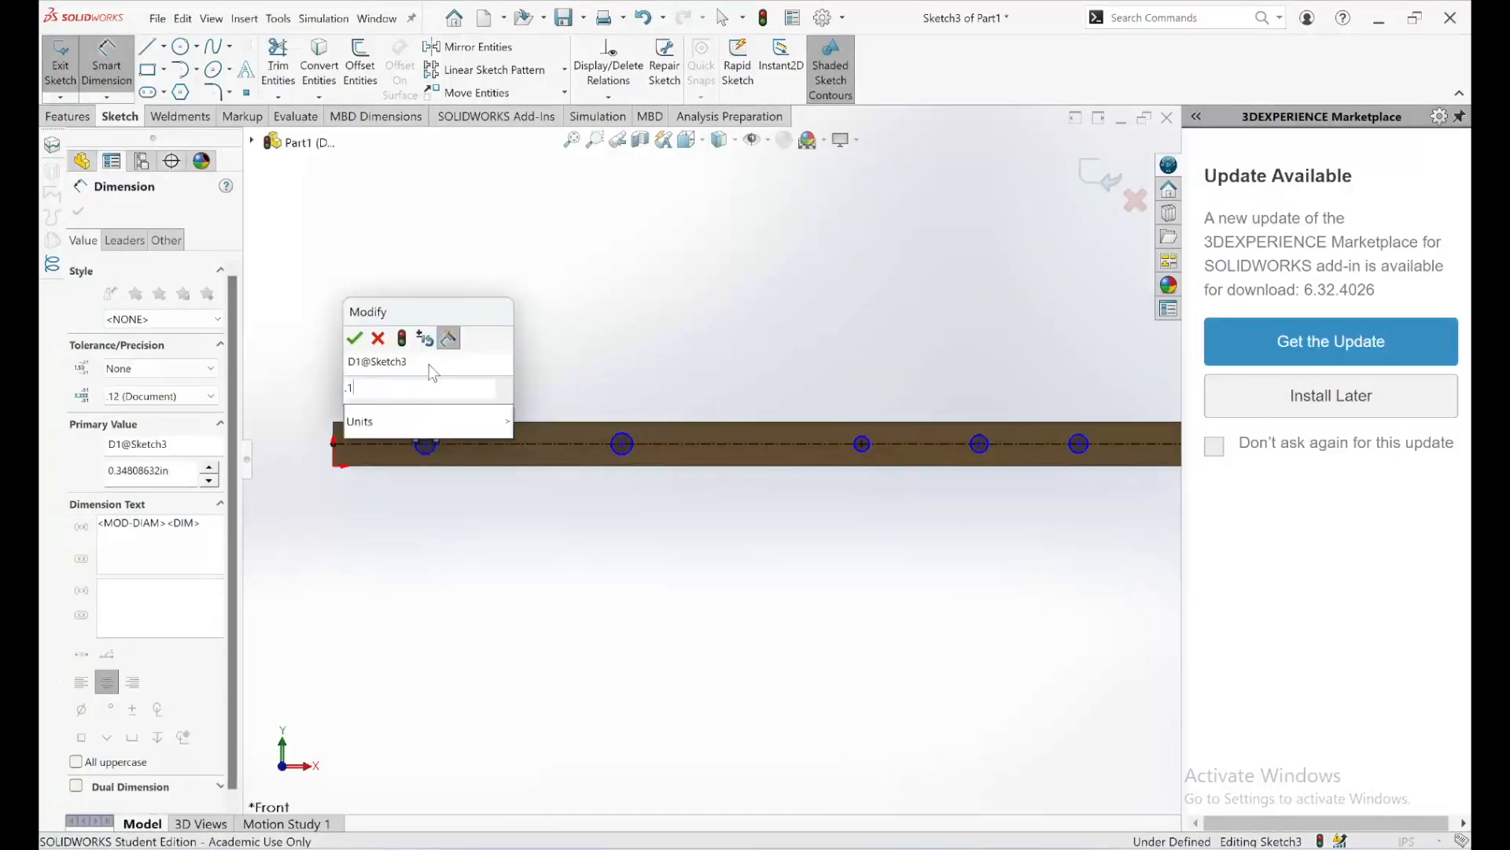
pyautogui.write('77')
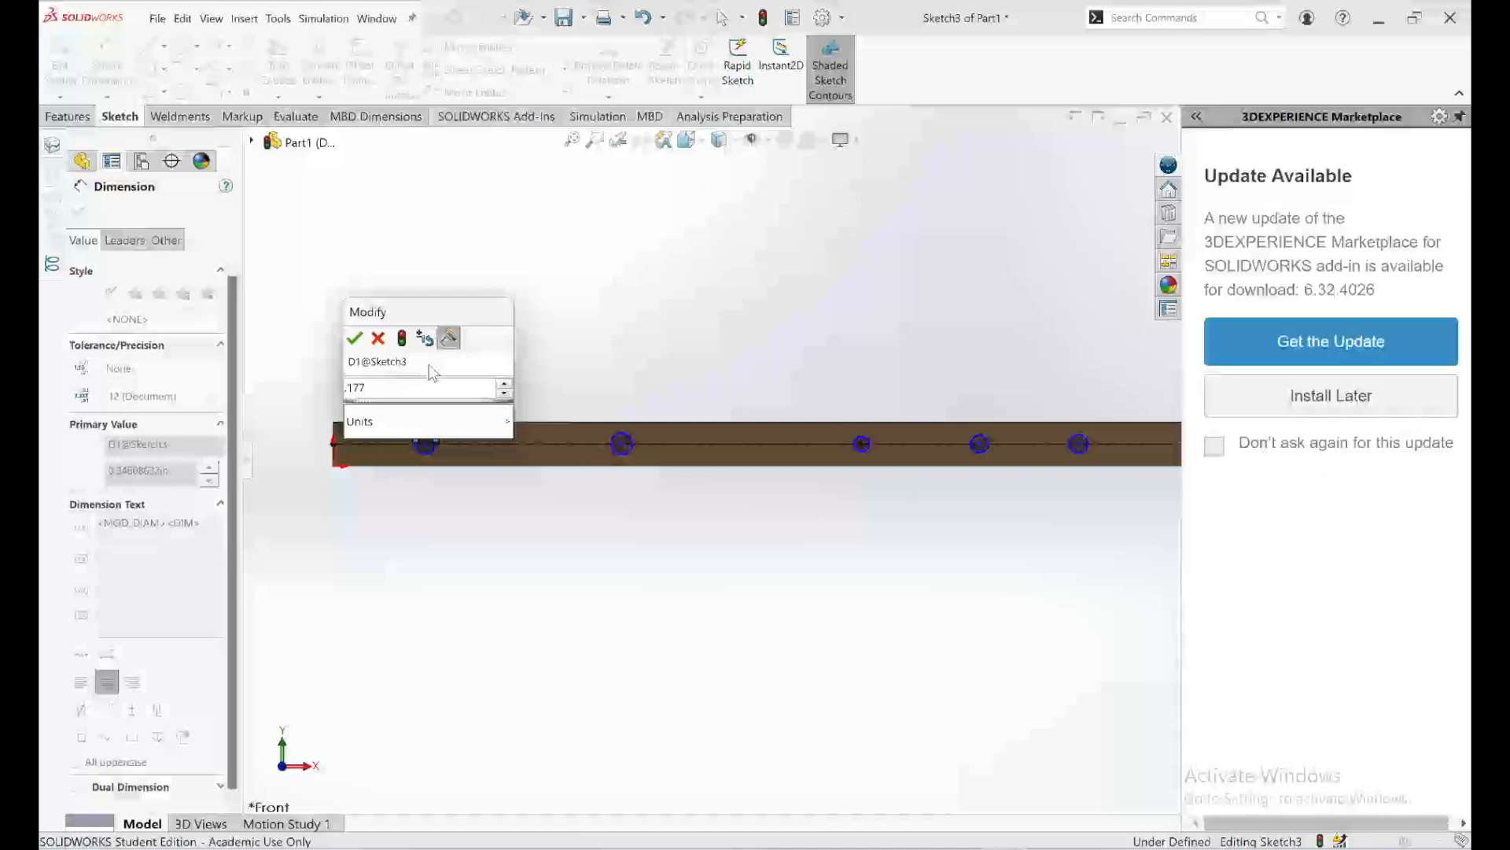
pyautogui.click(352, 348)
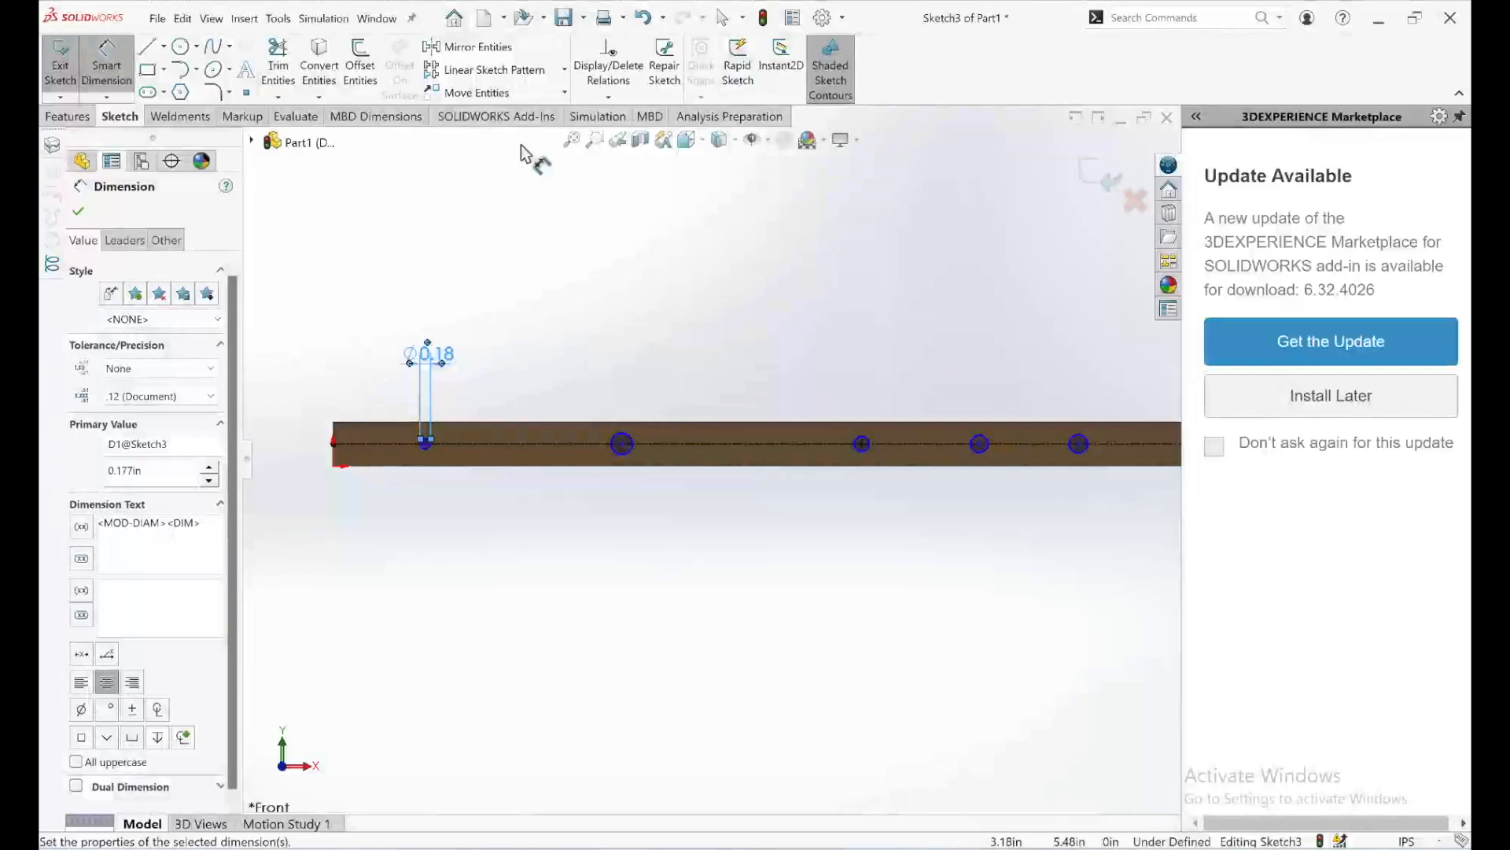
# - Add an Equal relation between all five circles on the centerline
pyautogui.click(631, 96)
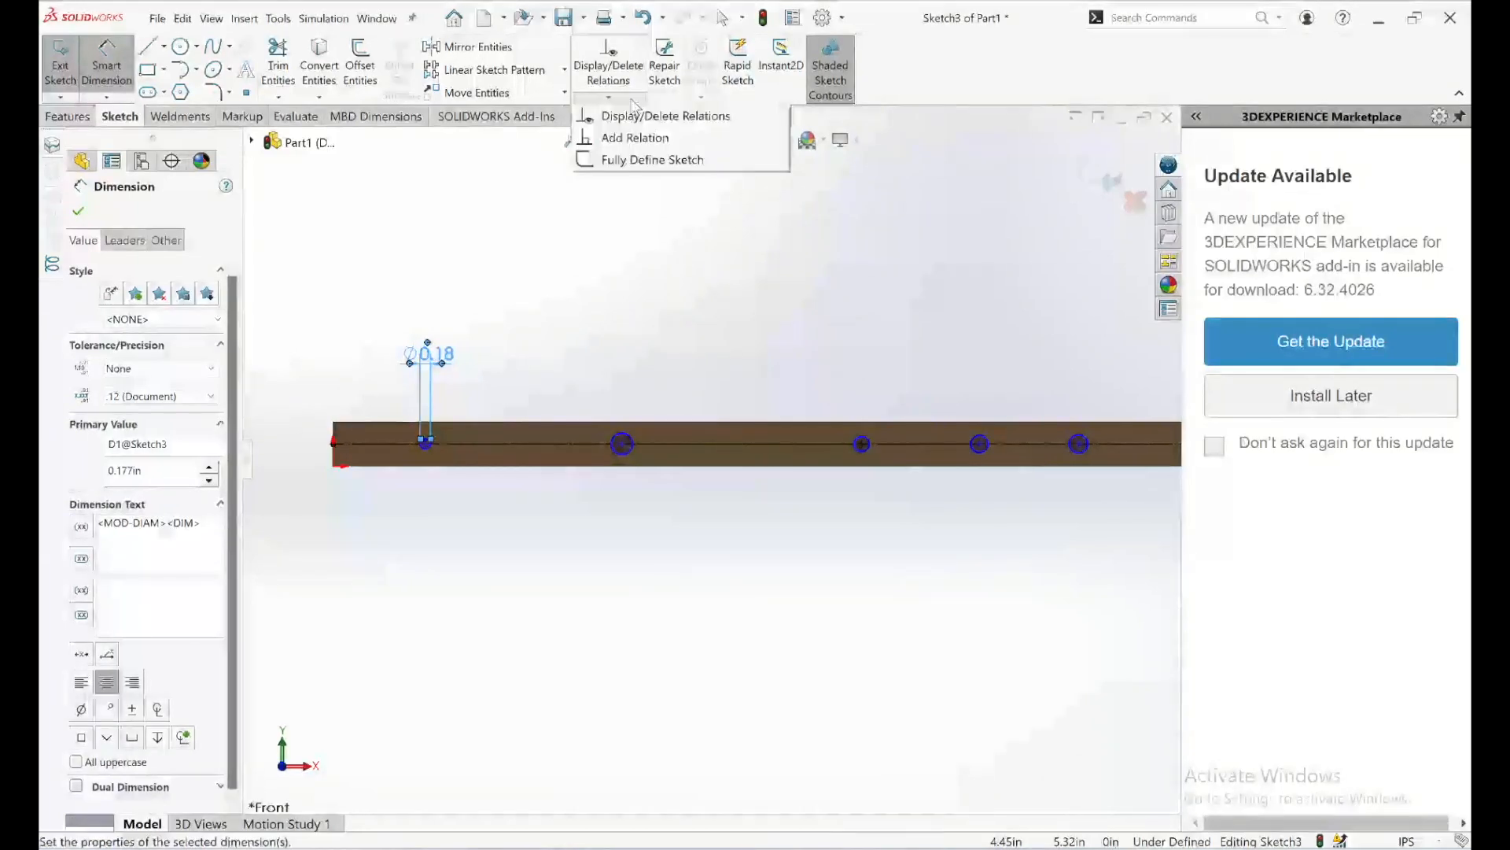
pyautogui.click(635, 141)
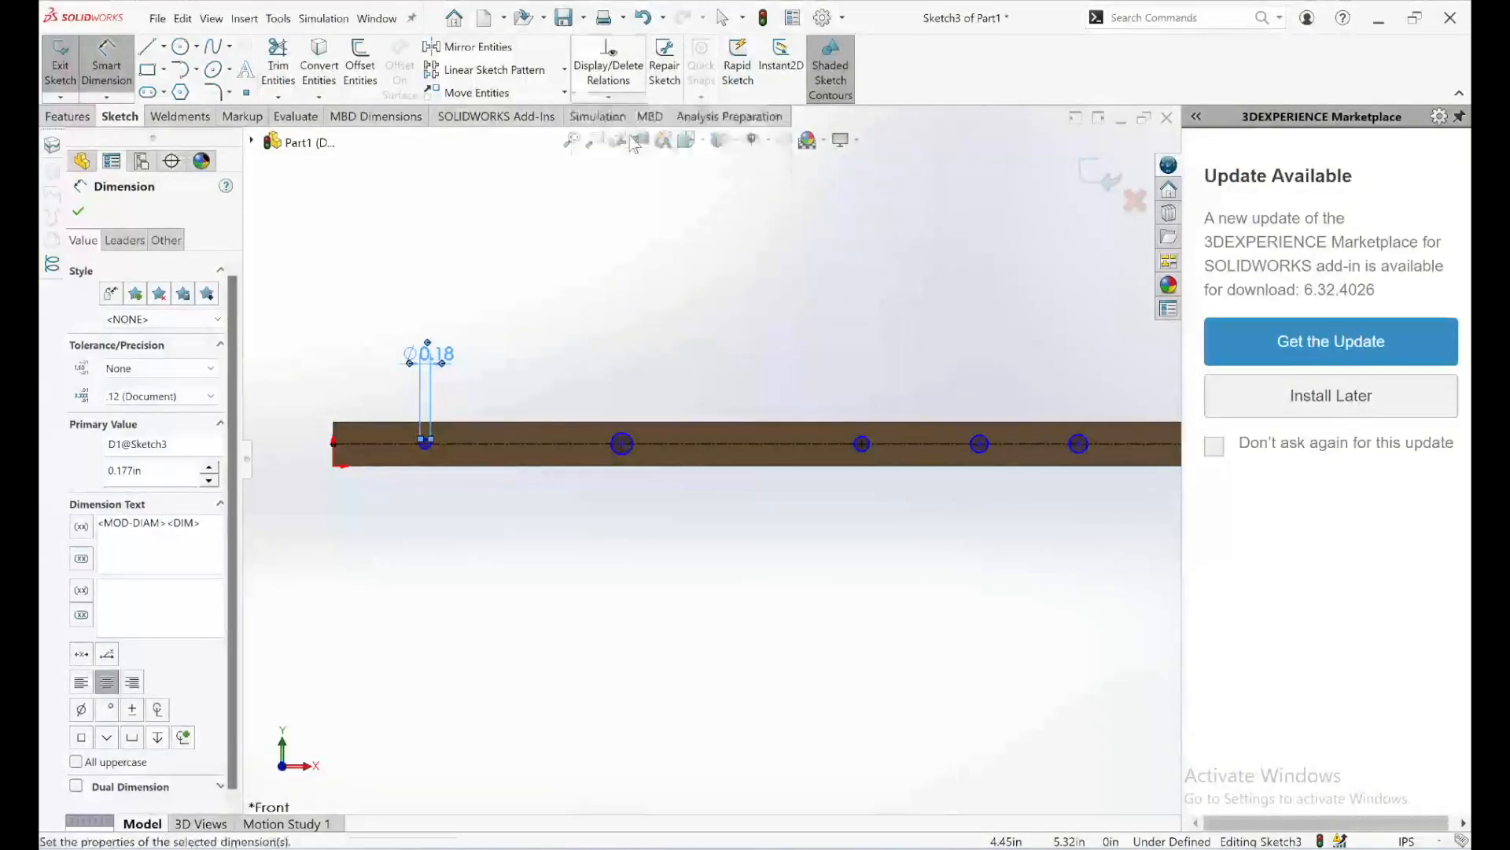
pyautogui.click(431, 450)
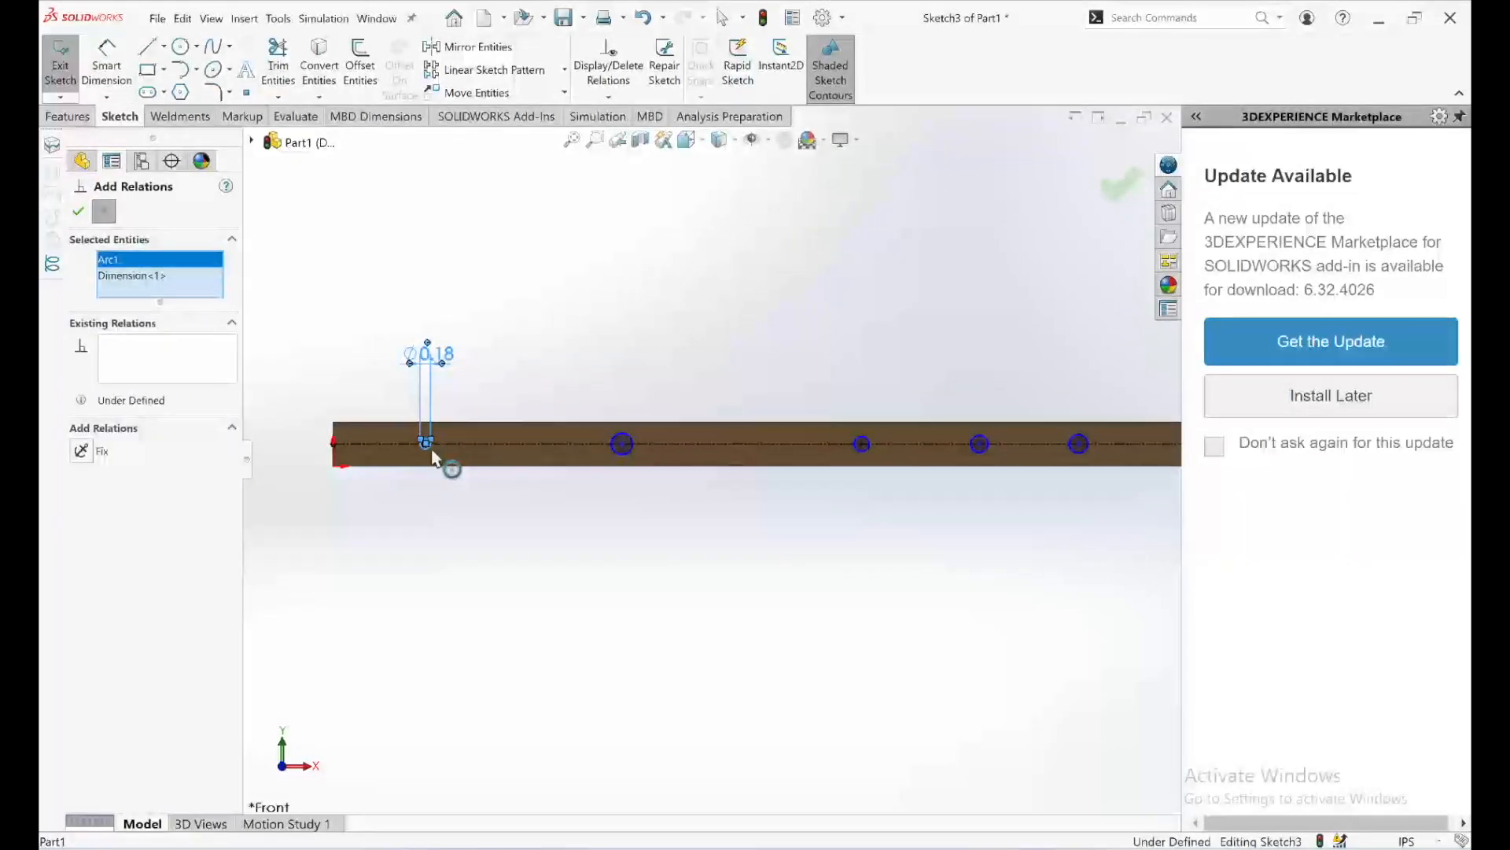
pyautogui.click(617, 453)
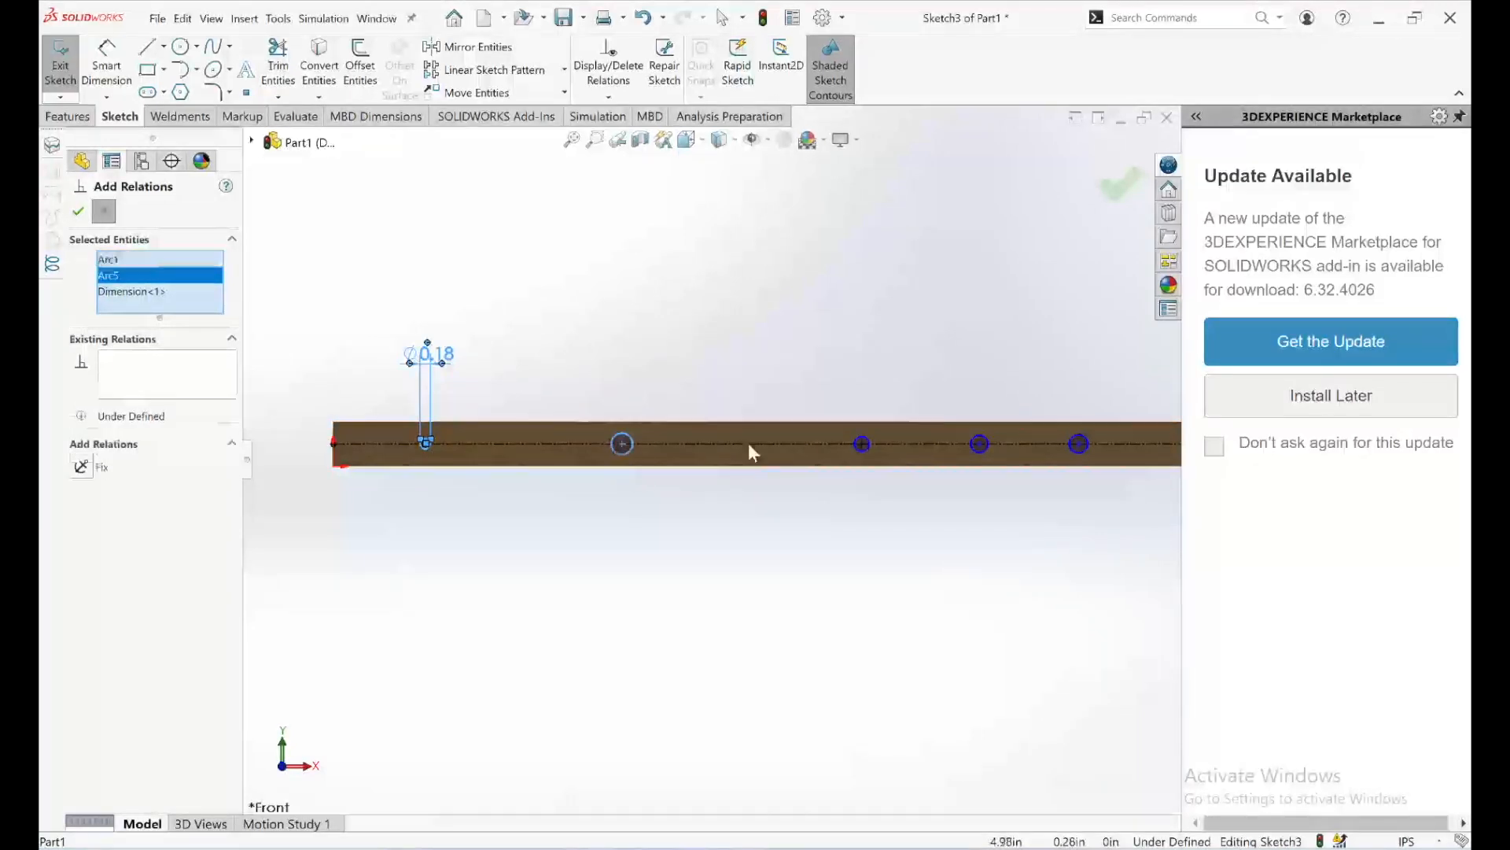
pyautogui.click(860, 449)
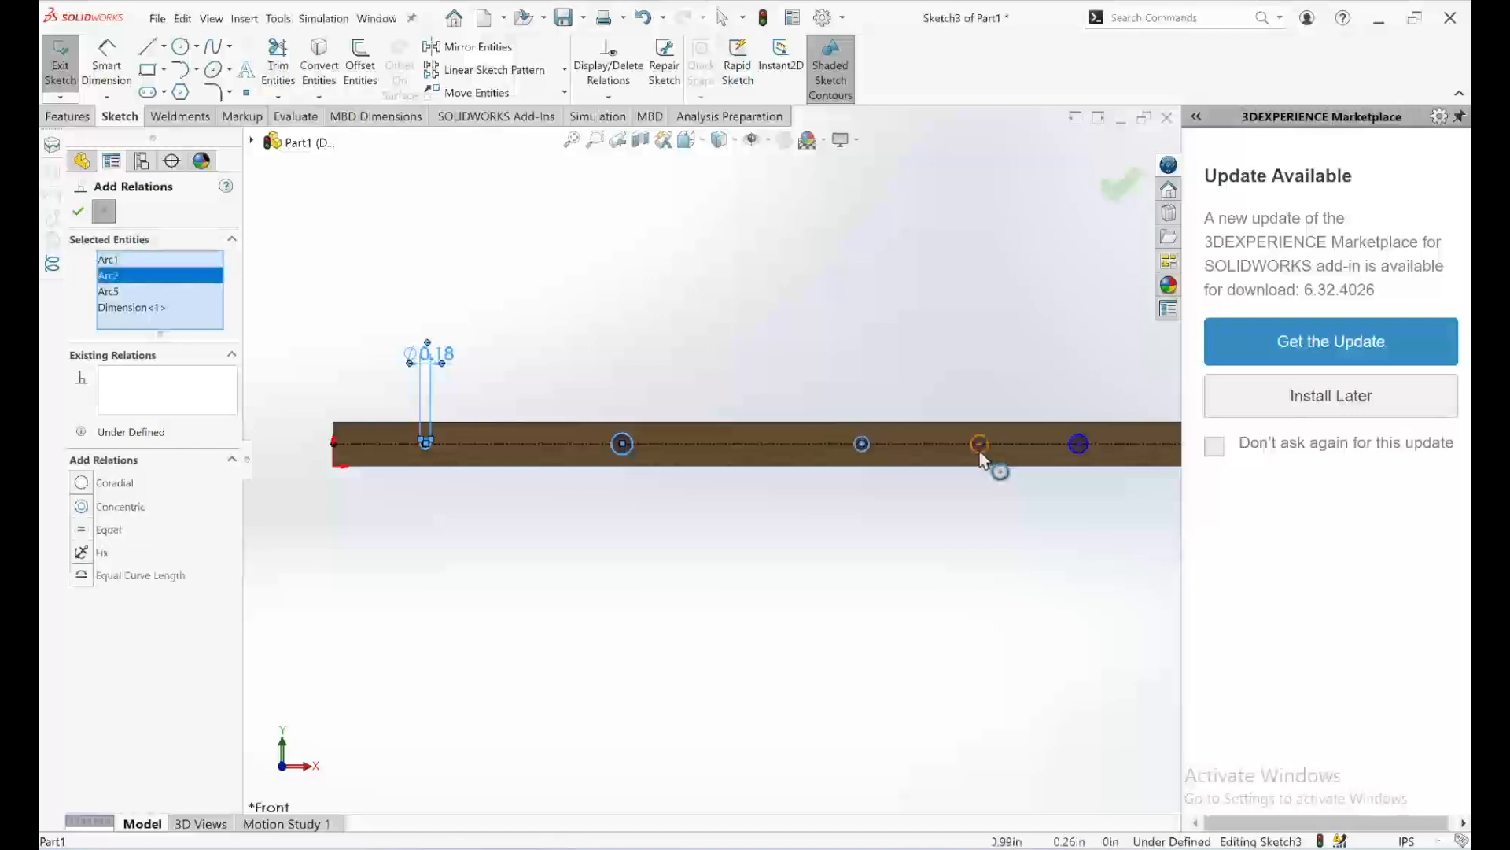
pyautogui.click(983, 459)
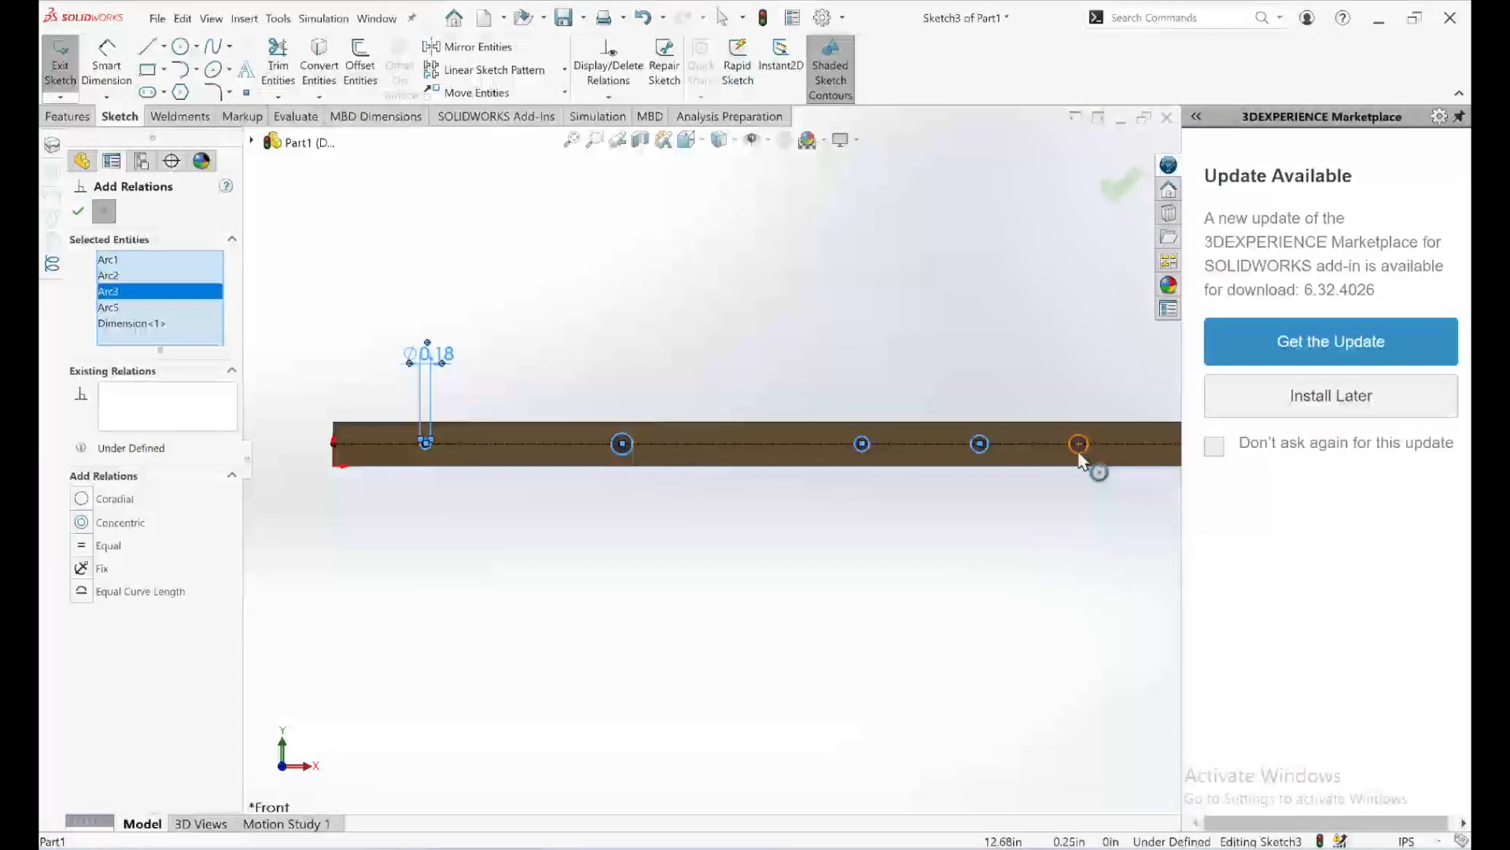
pyautogui.click(1080, 461)
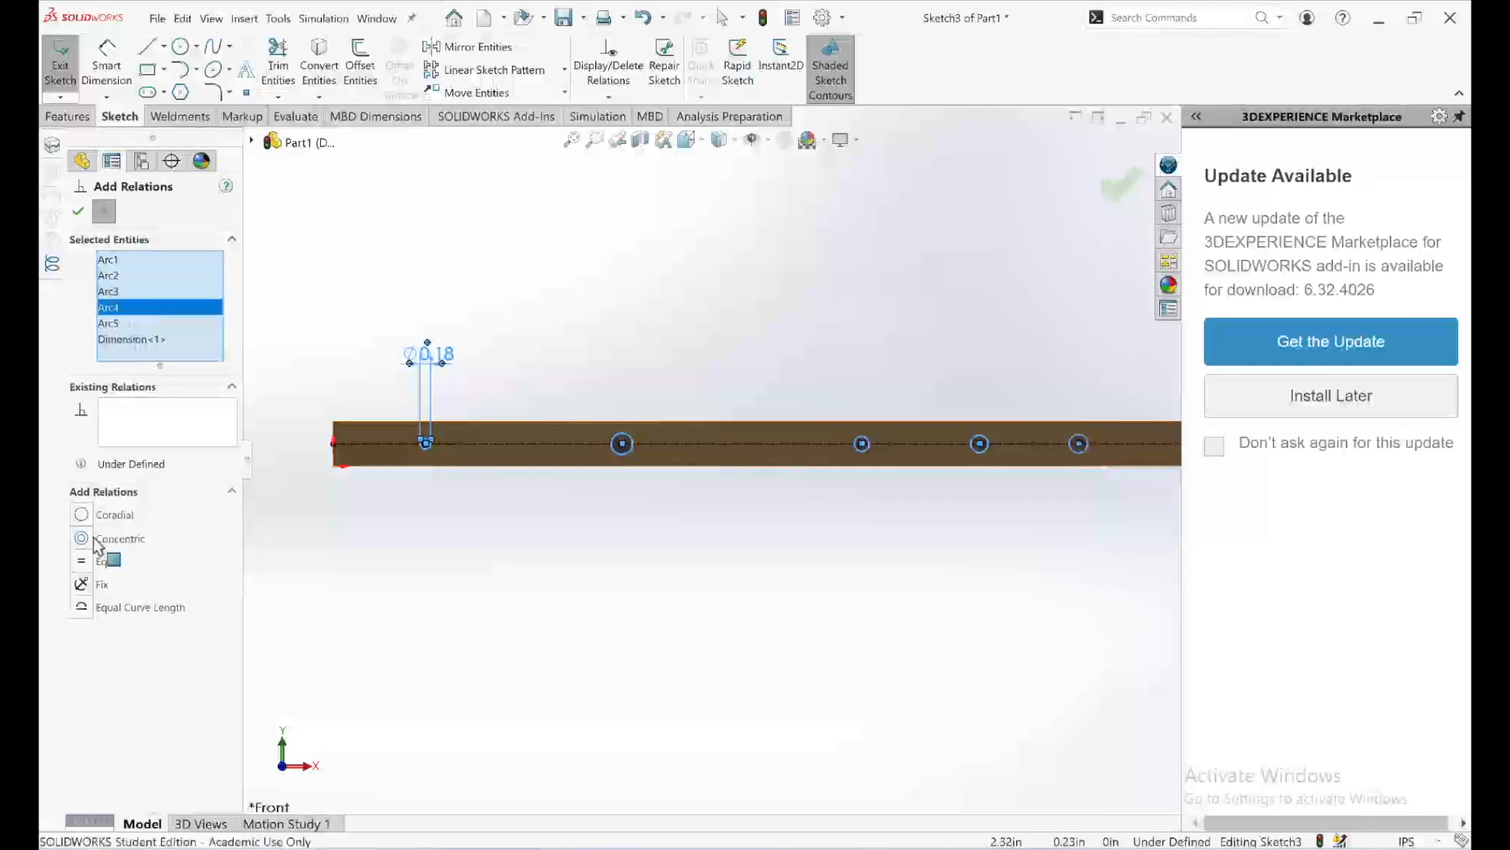
pyautogui.click(86, 561)
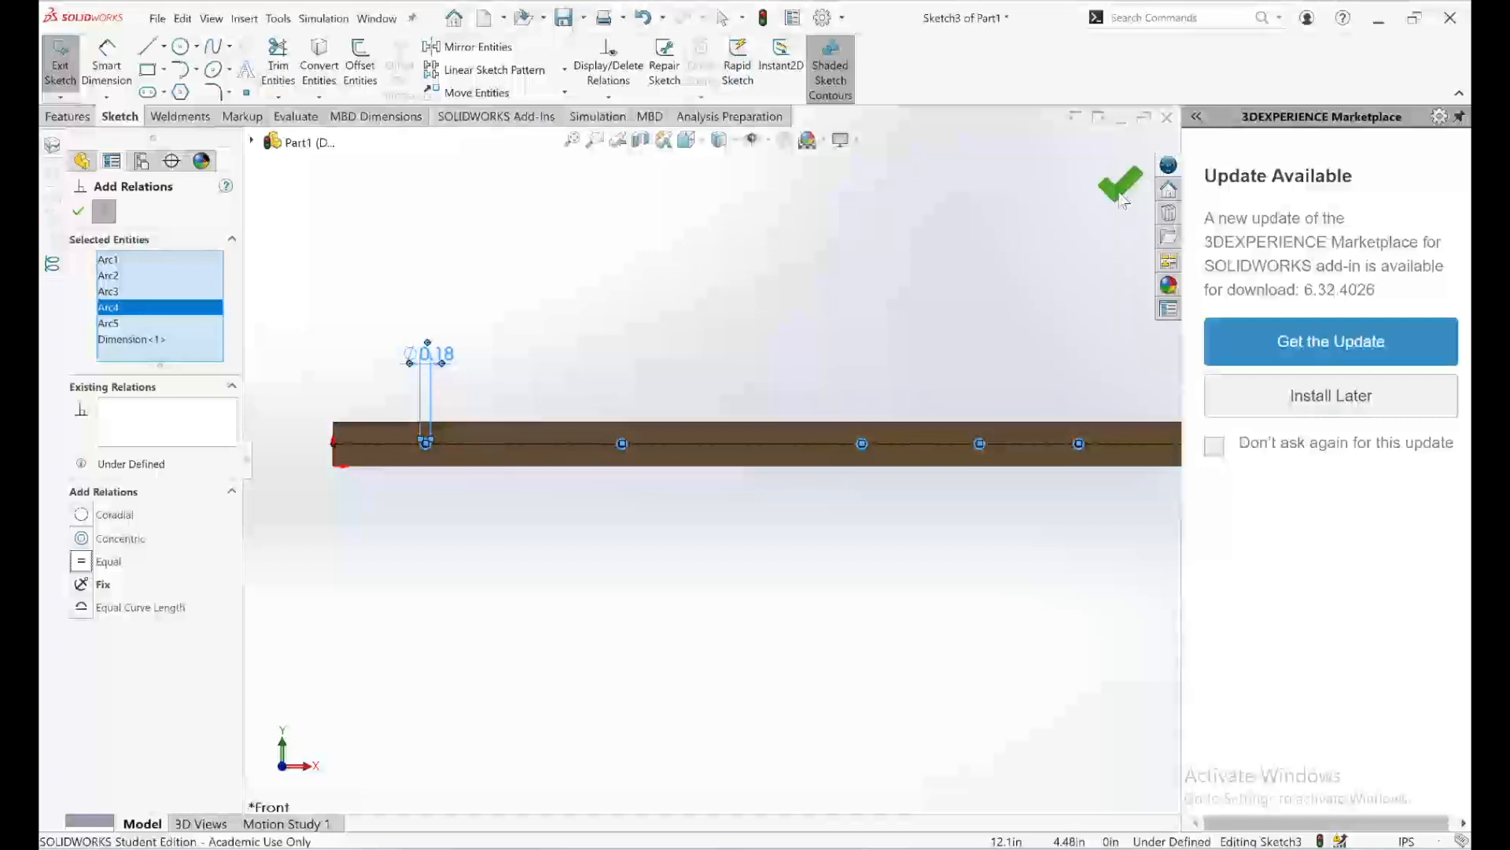
pyautogui.click(1121, 189)
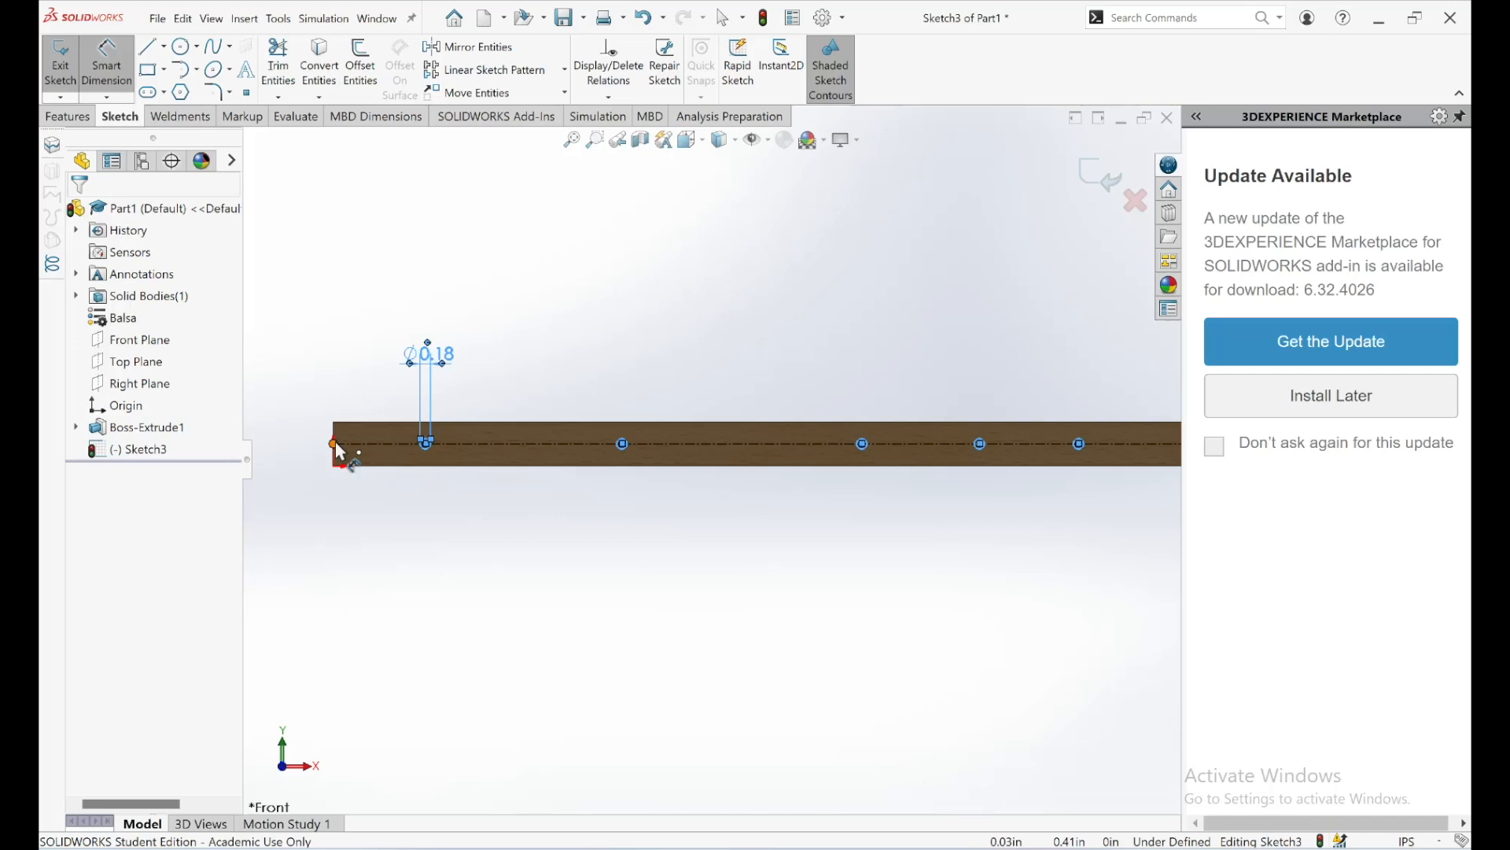
# - Dimension the distance from the board's left end to the leftmost circle's center and set it to 0.375 in
pyautogui.click(428, 450)
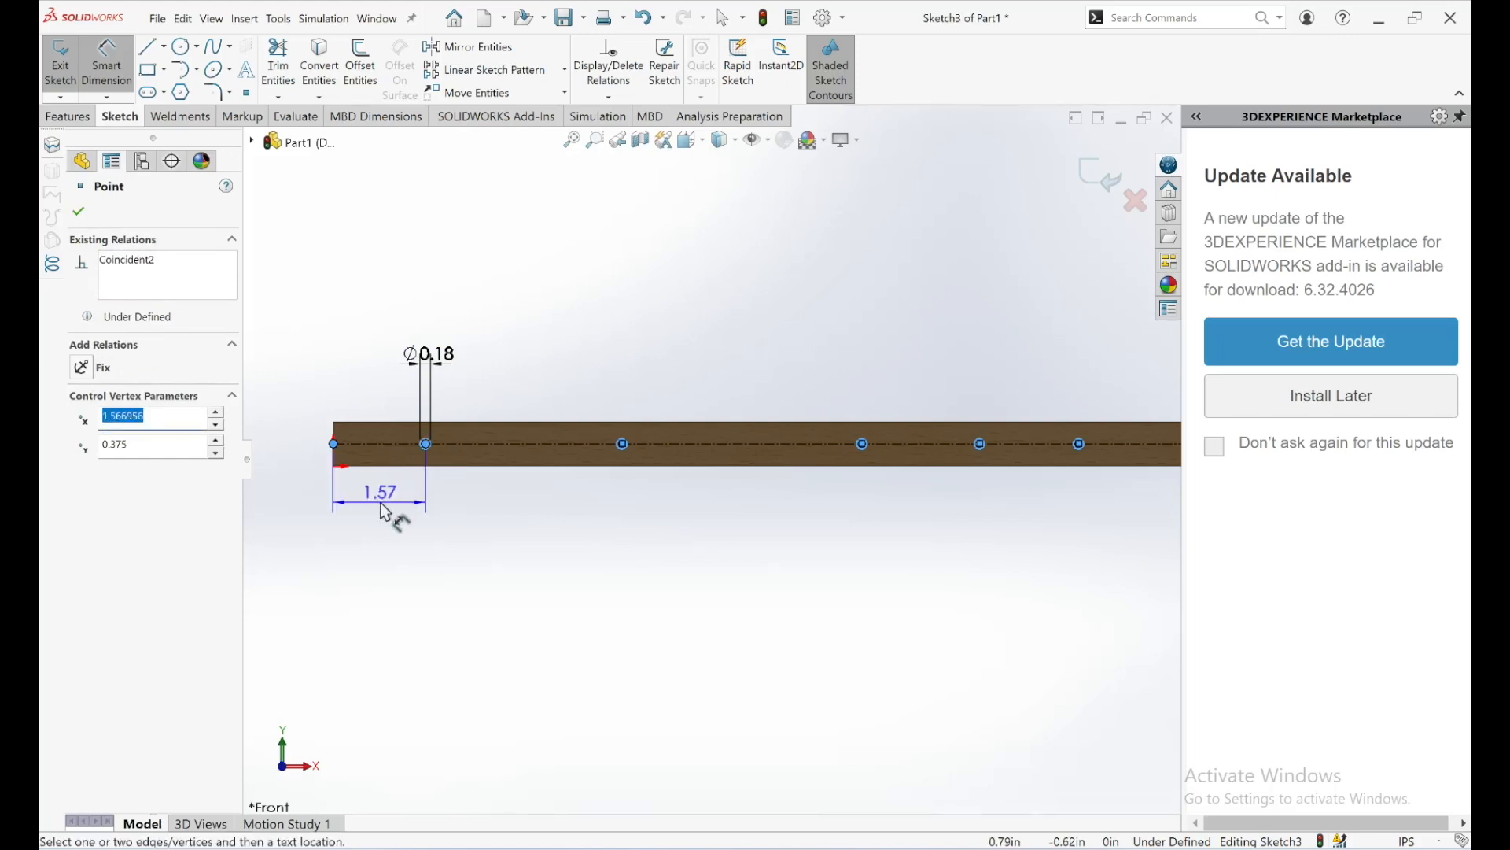
pyautogui.click(386, 497)
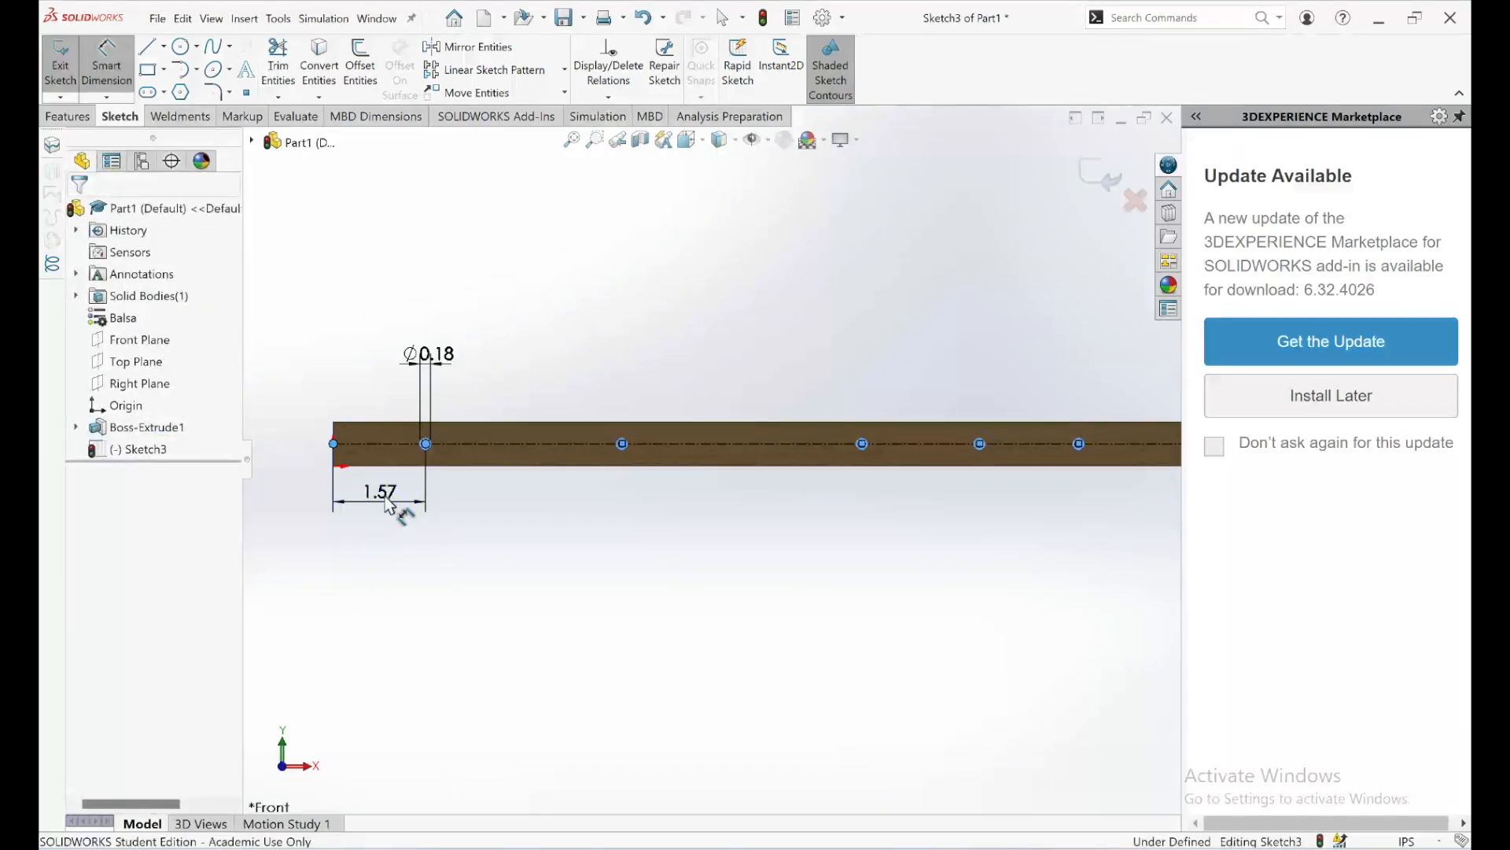
pyautogui.doubleClick(384, 495)
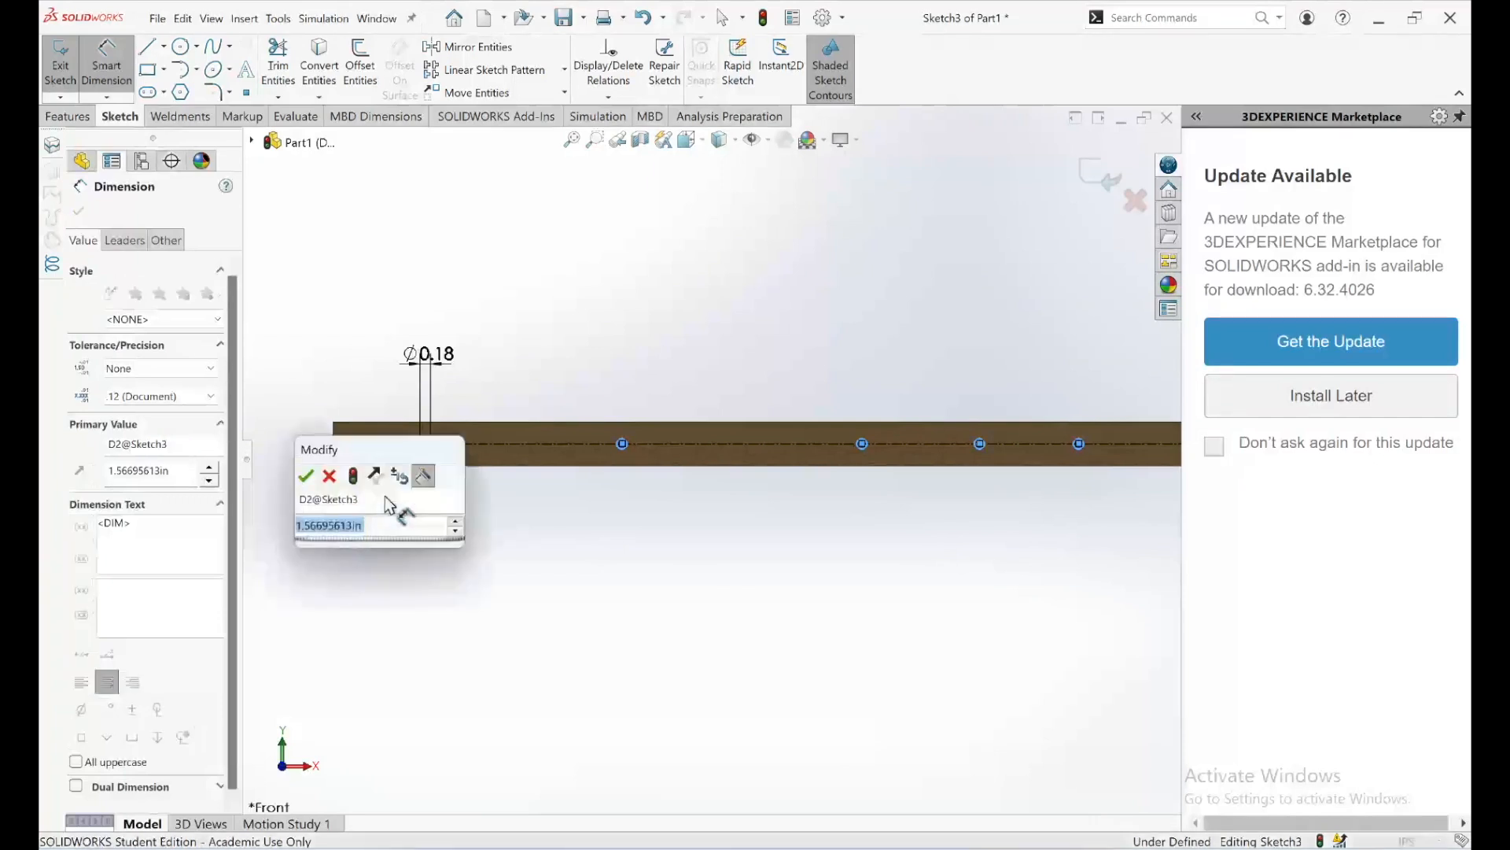
pyautogui.write('3/8')
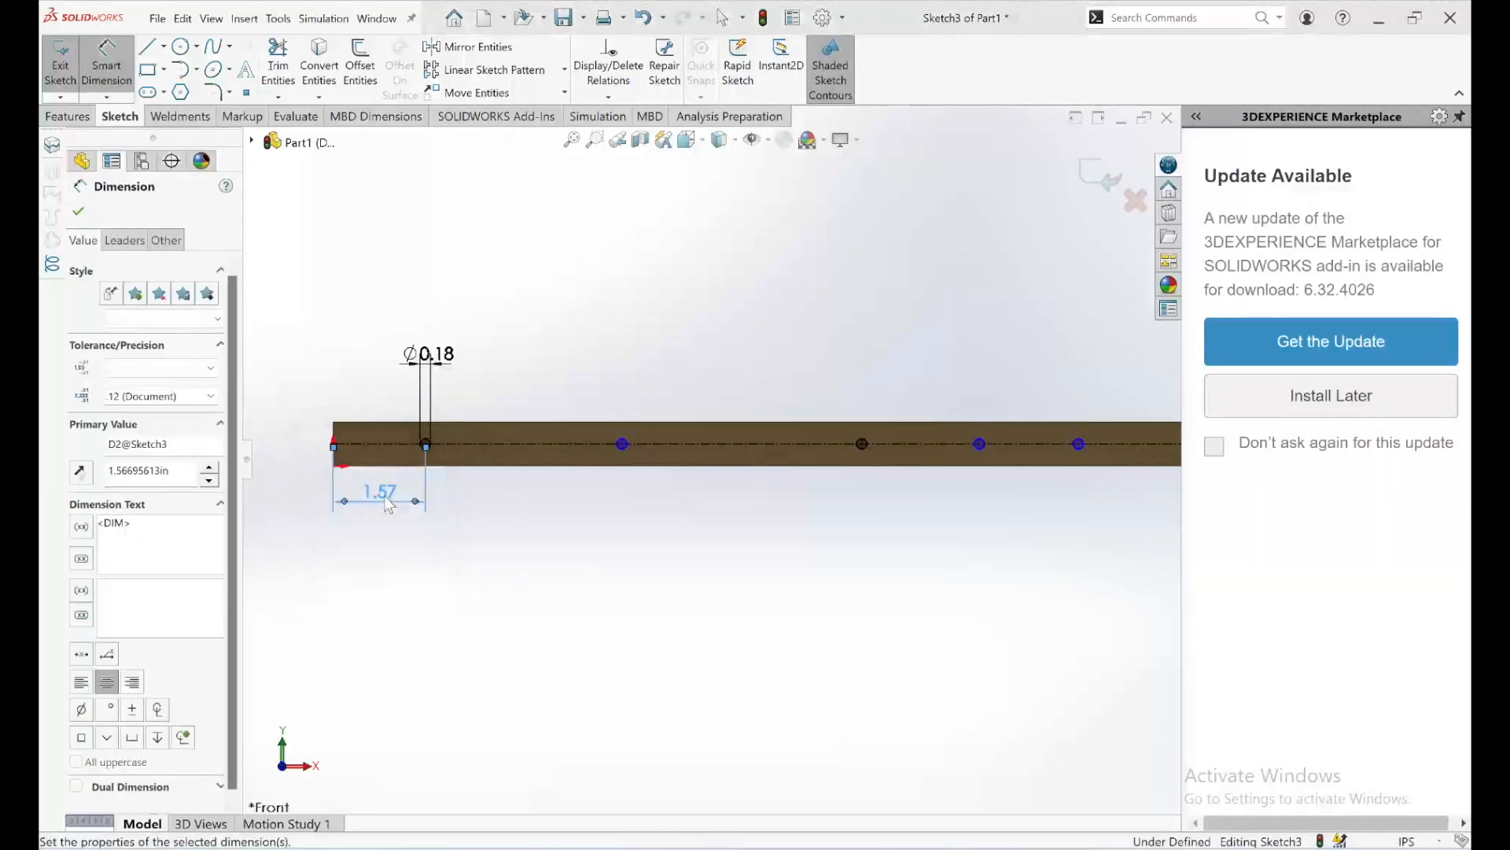
pyautogui.write('.375')
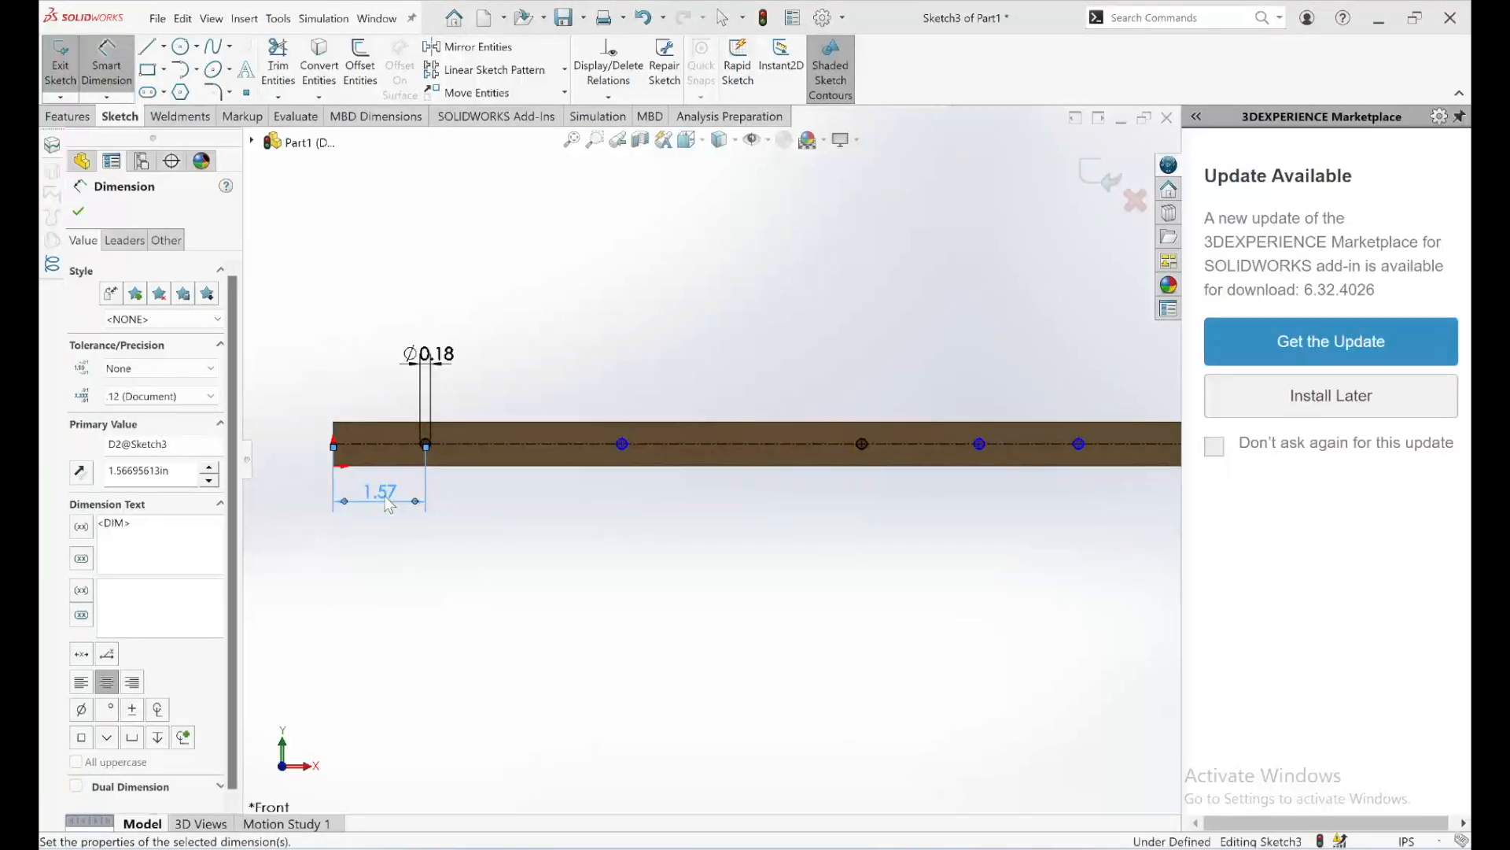
pyautogui.press('Return')
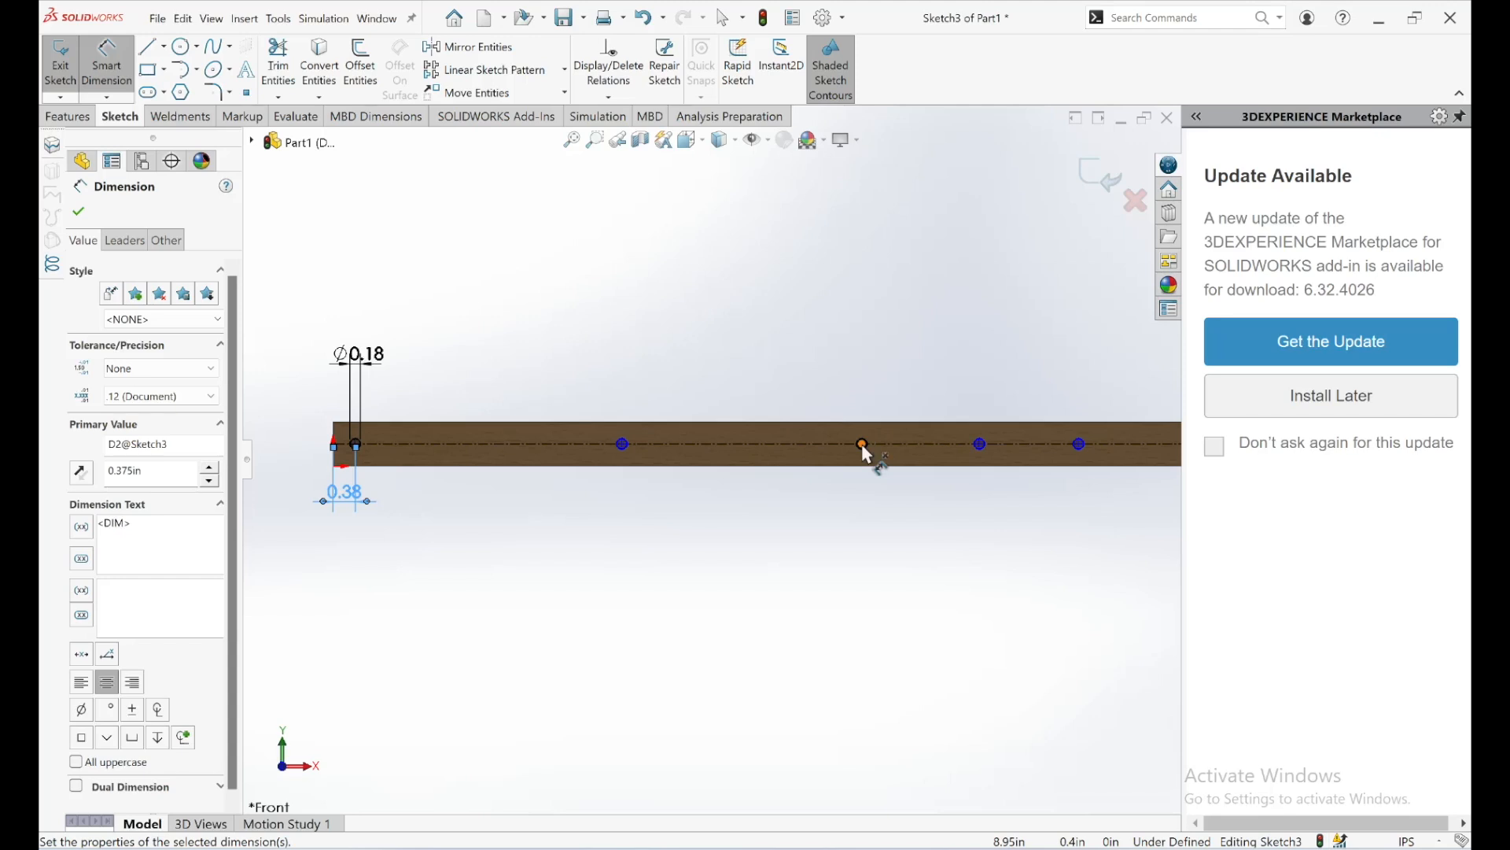
# - Dimension the center-to-center distance between the leftmost circle and the second circle, setting it to 4.3125 in
pyautogui.scroll(4, 854, 456)
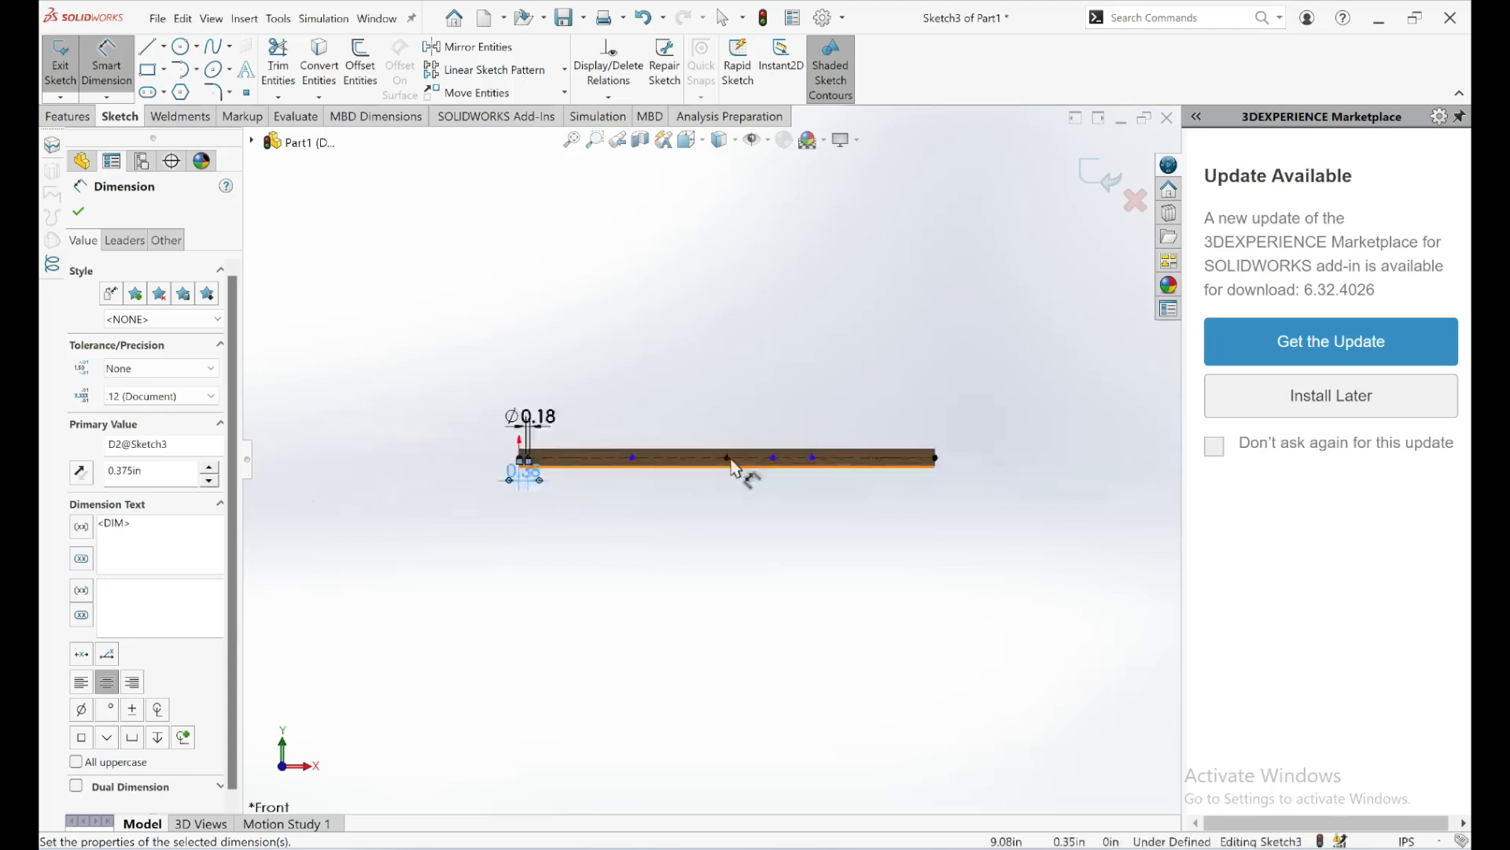
pyautogui.scroll(-5, 736, 468)
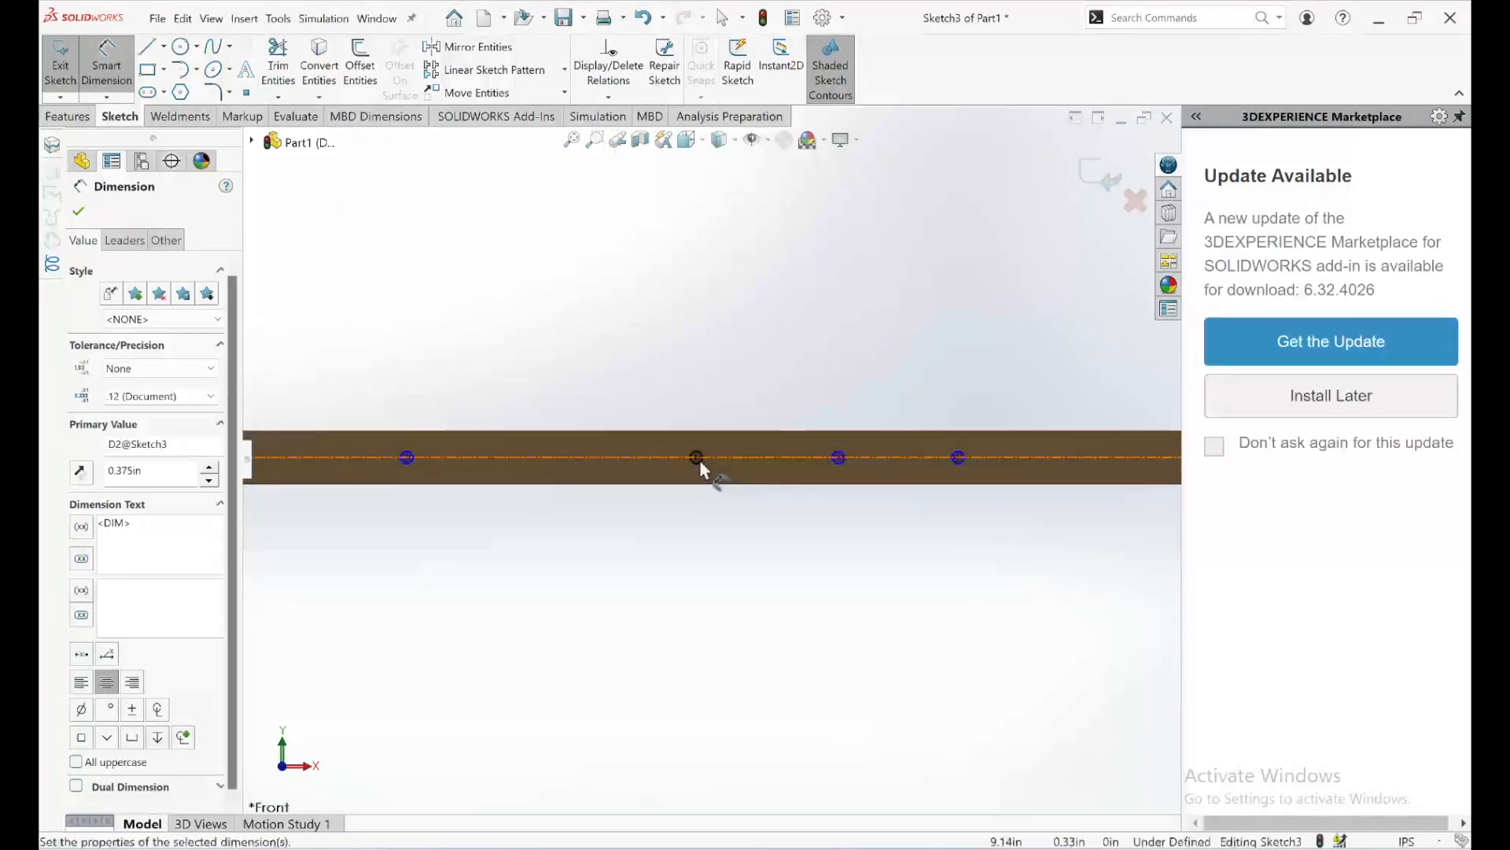
pyautogui.scroll(-1, 698, 464)
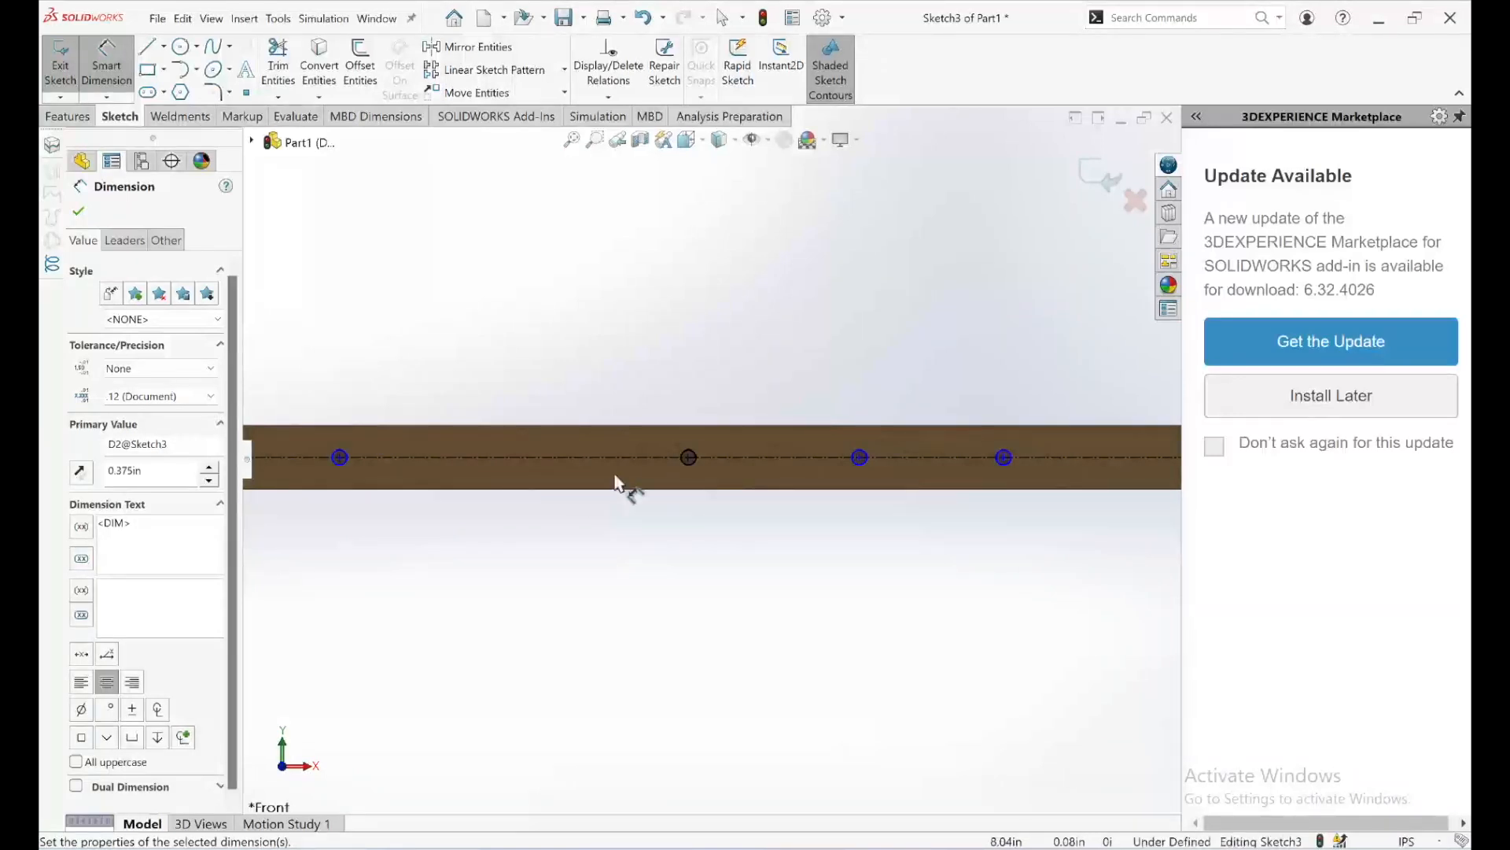
pyautogui.scroll(-2, 361, 489)
pyautogui.scroll(5, 370, 492)
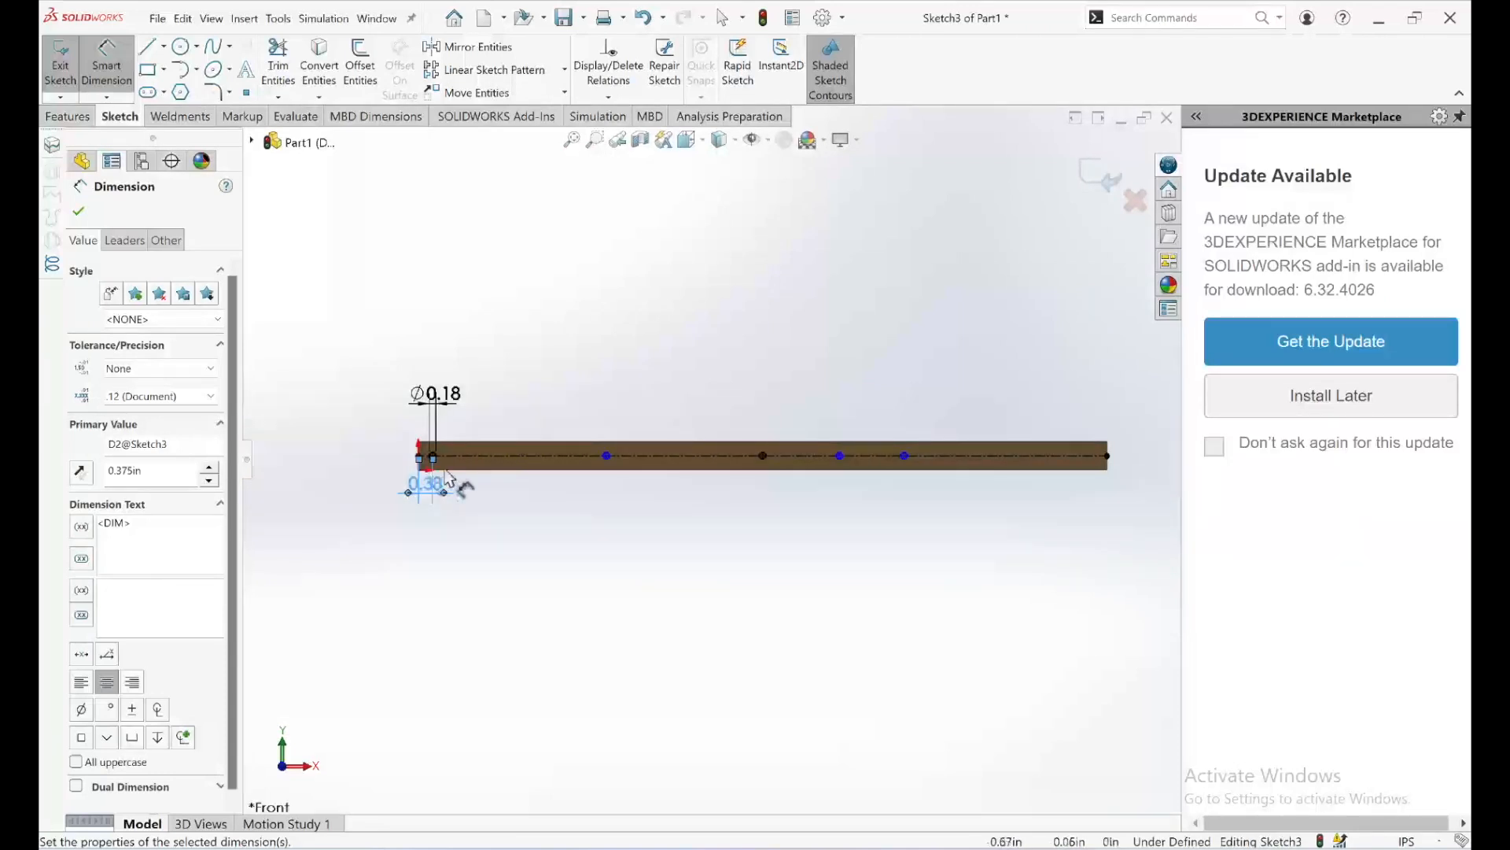
pyautogui.scroll(-2, 444, 461)
pyautogui.scroll(-3, 445, 460)
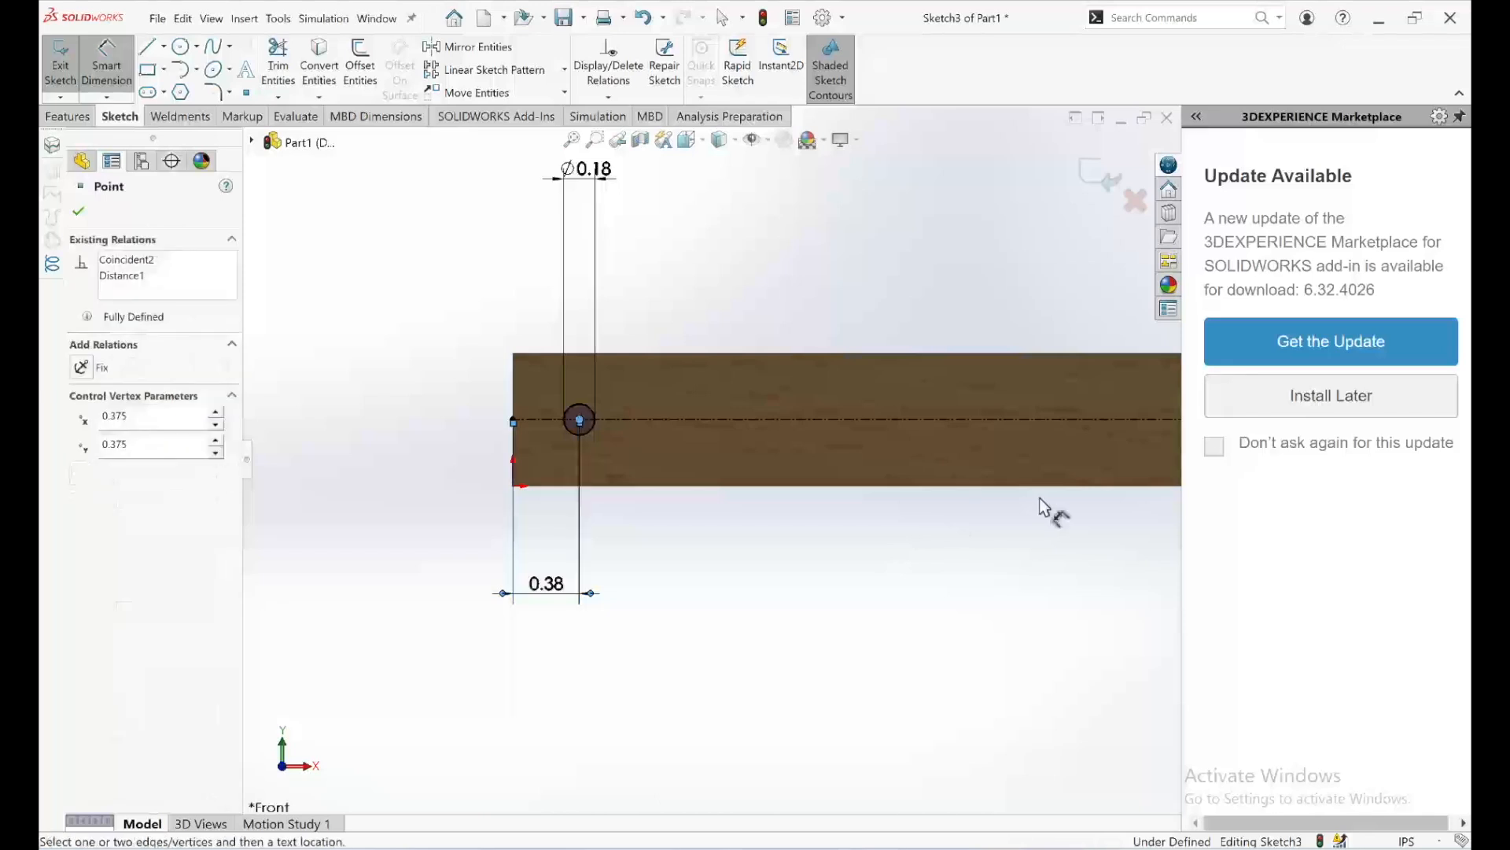
pyautogui.scroll(-5, 1040, 496)
pyautogui.scroll(6, 1041, 437)
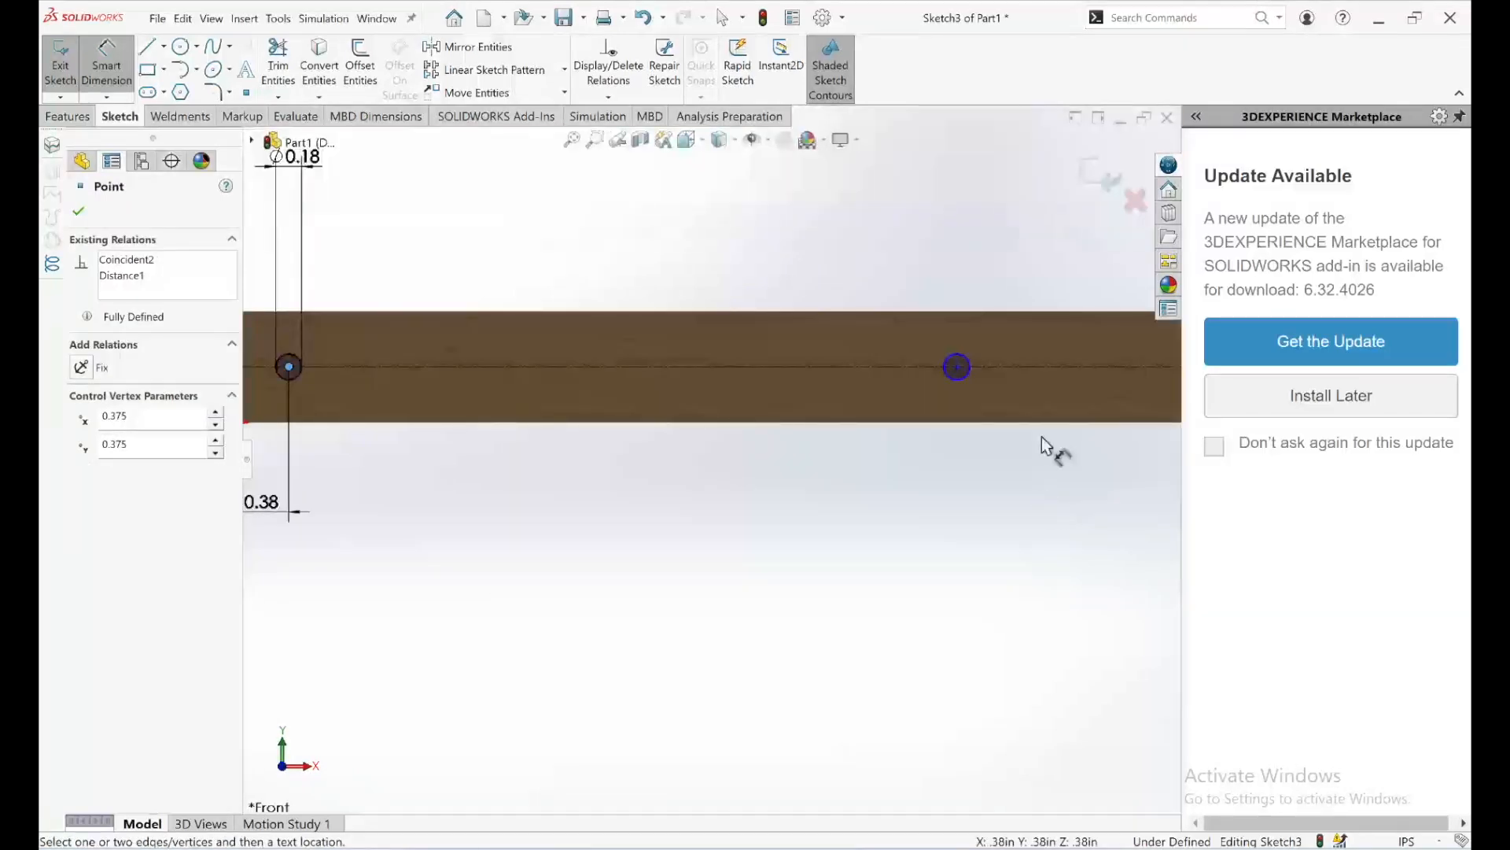
pyautogui.scroll(1, 1042, 438)
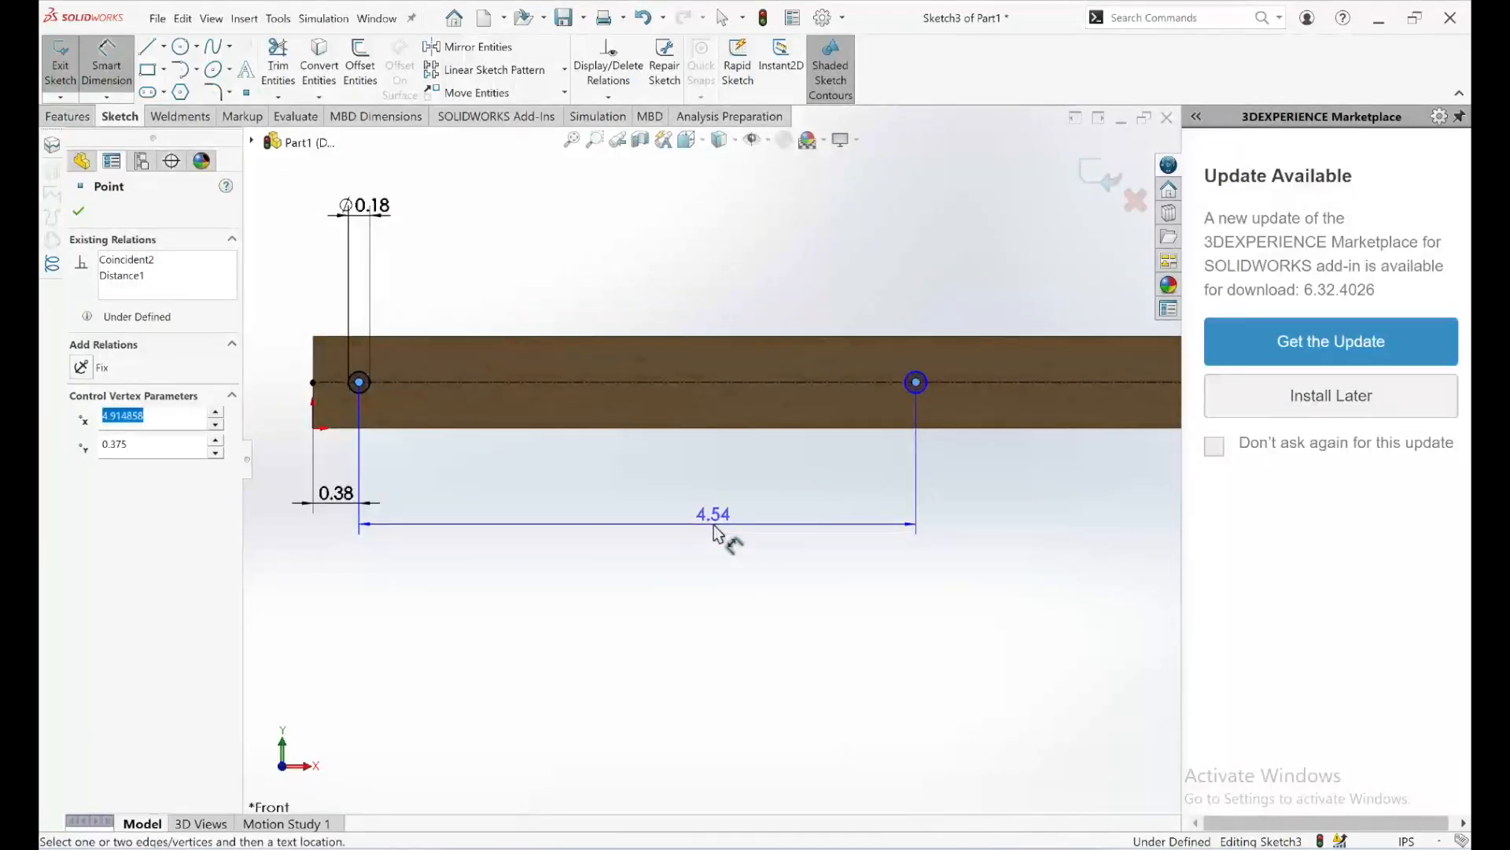
pyautogui.click(782, 494)
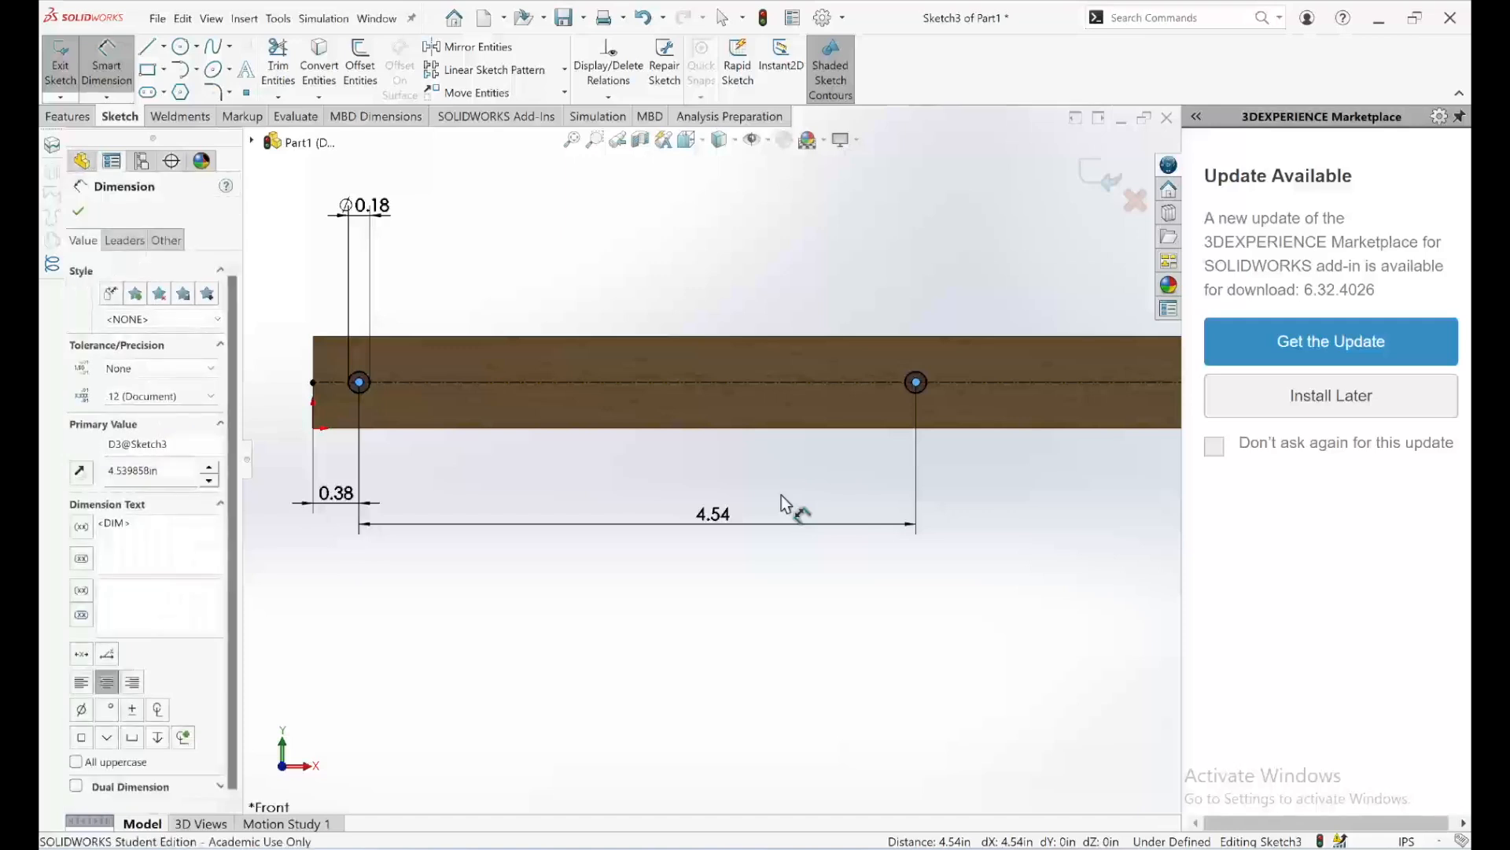
pyautogui.write('4')
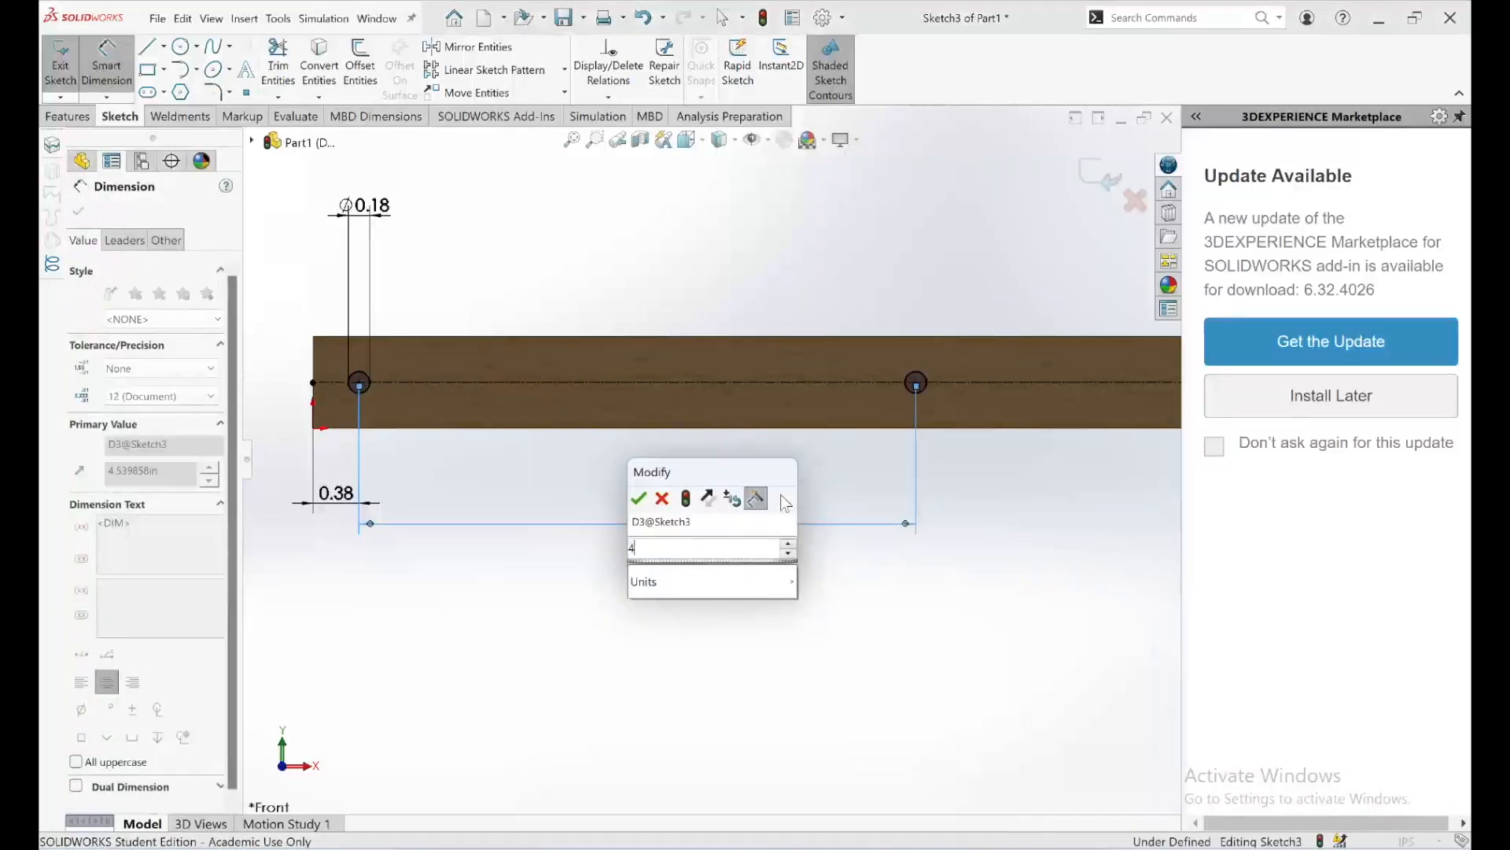
pyautogui.write('.')
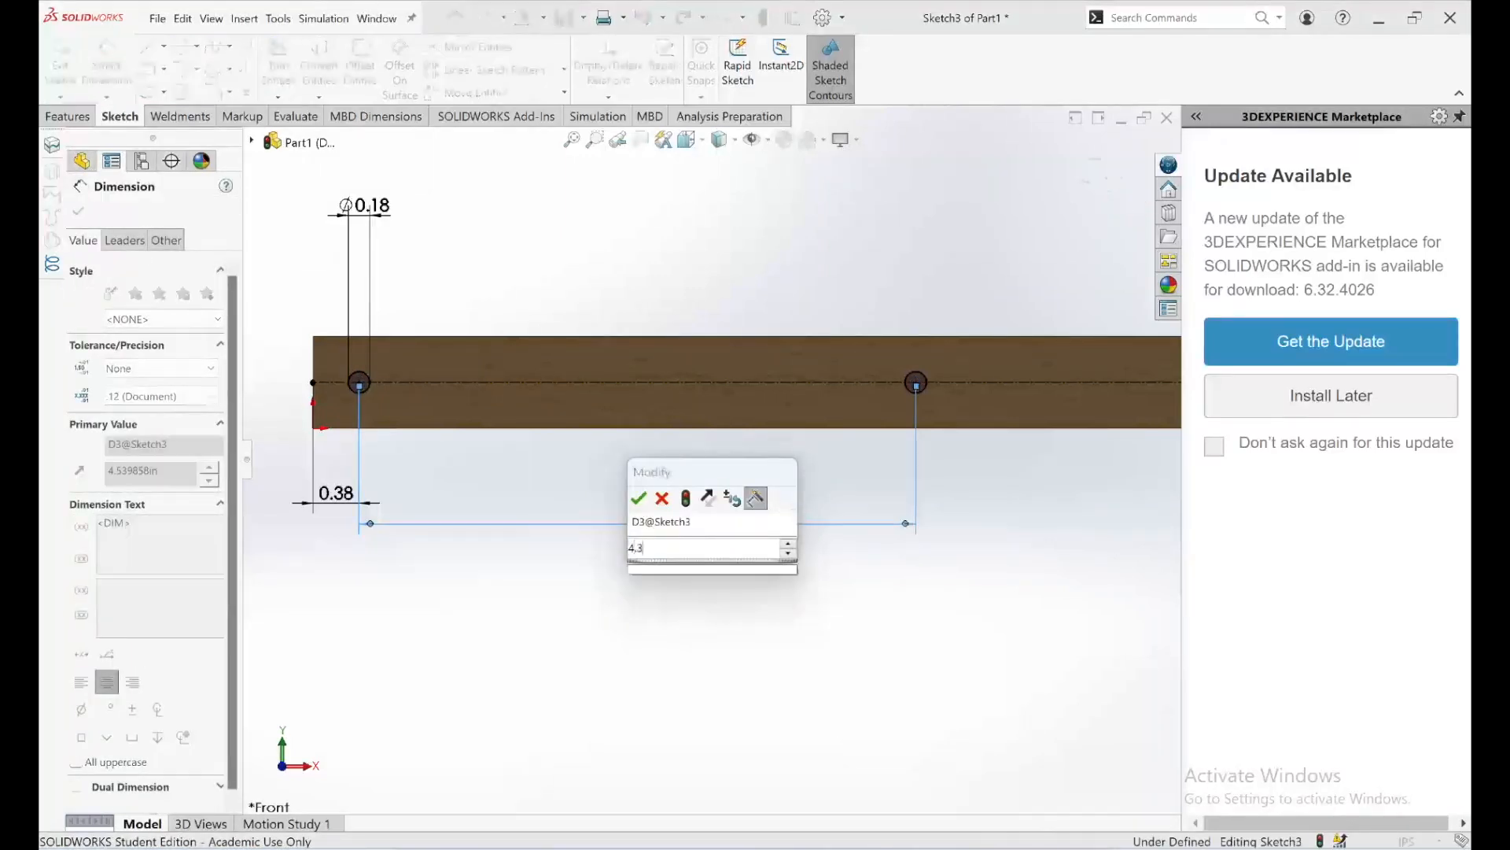
pyautogui.write('3125')
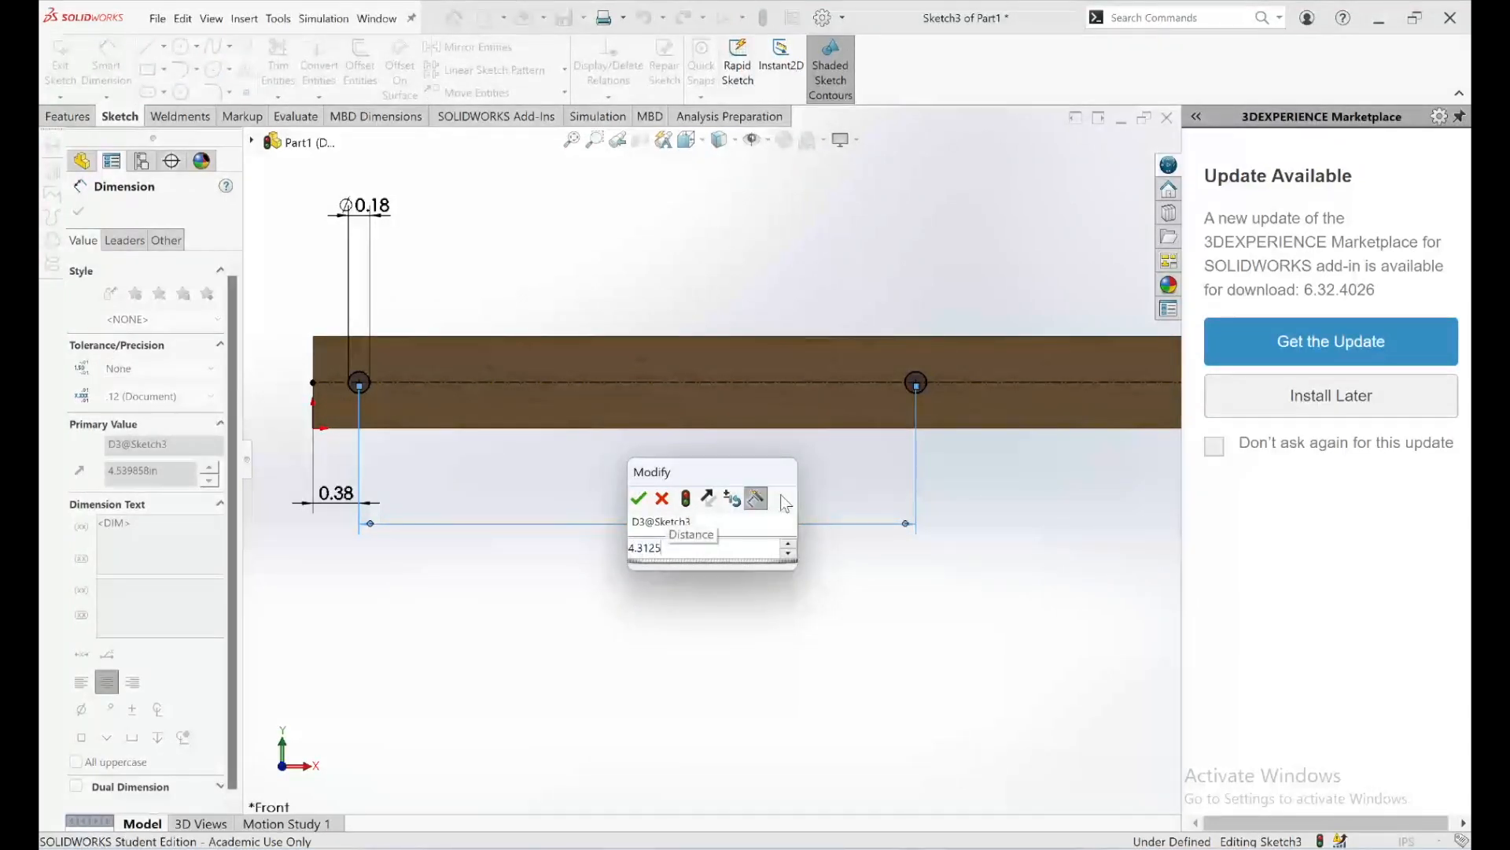
pyautogui.press('Escape')
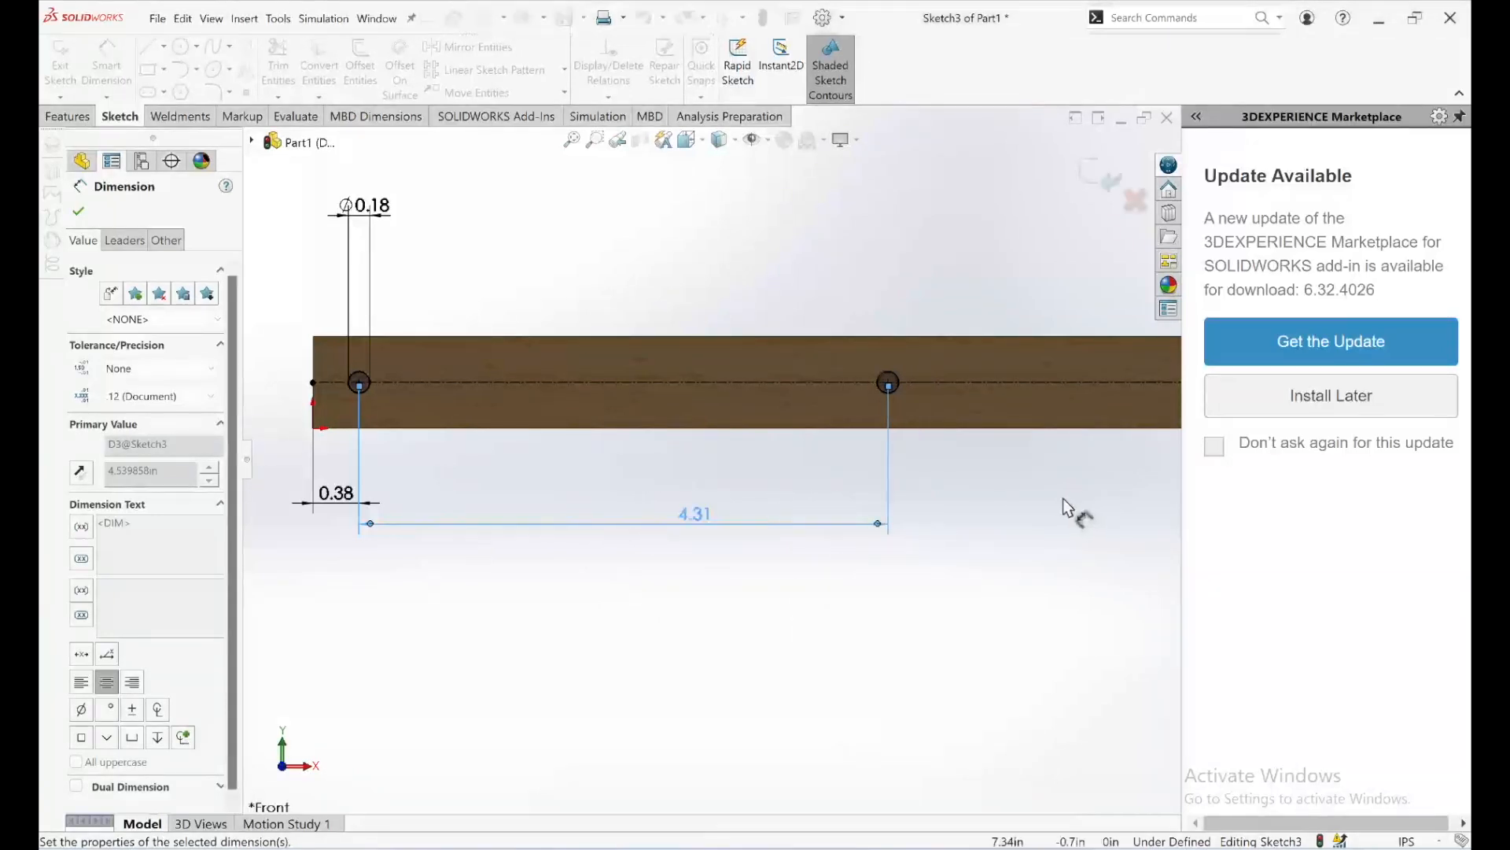
pyautogui.scroll(5, 1064, 508)
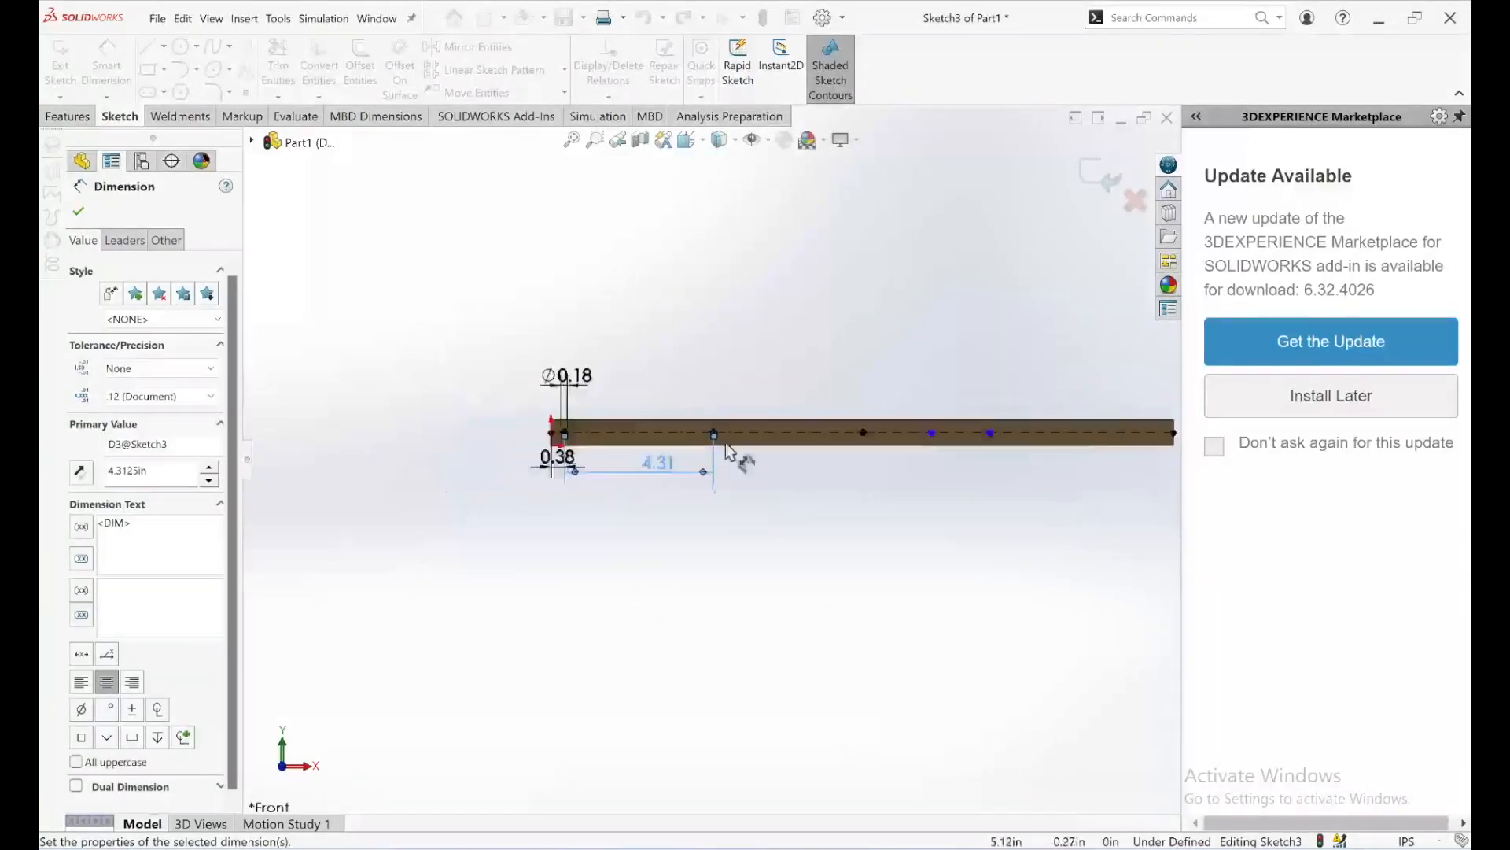
pyautogui.scroll(-5, 917, 459)
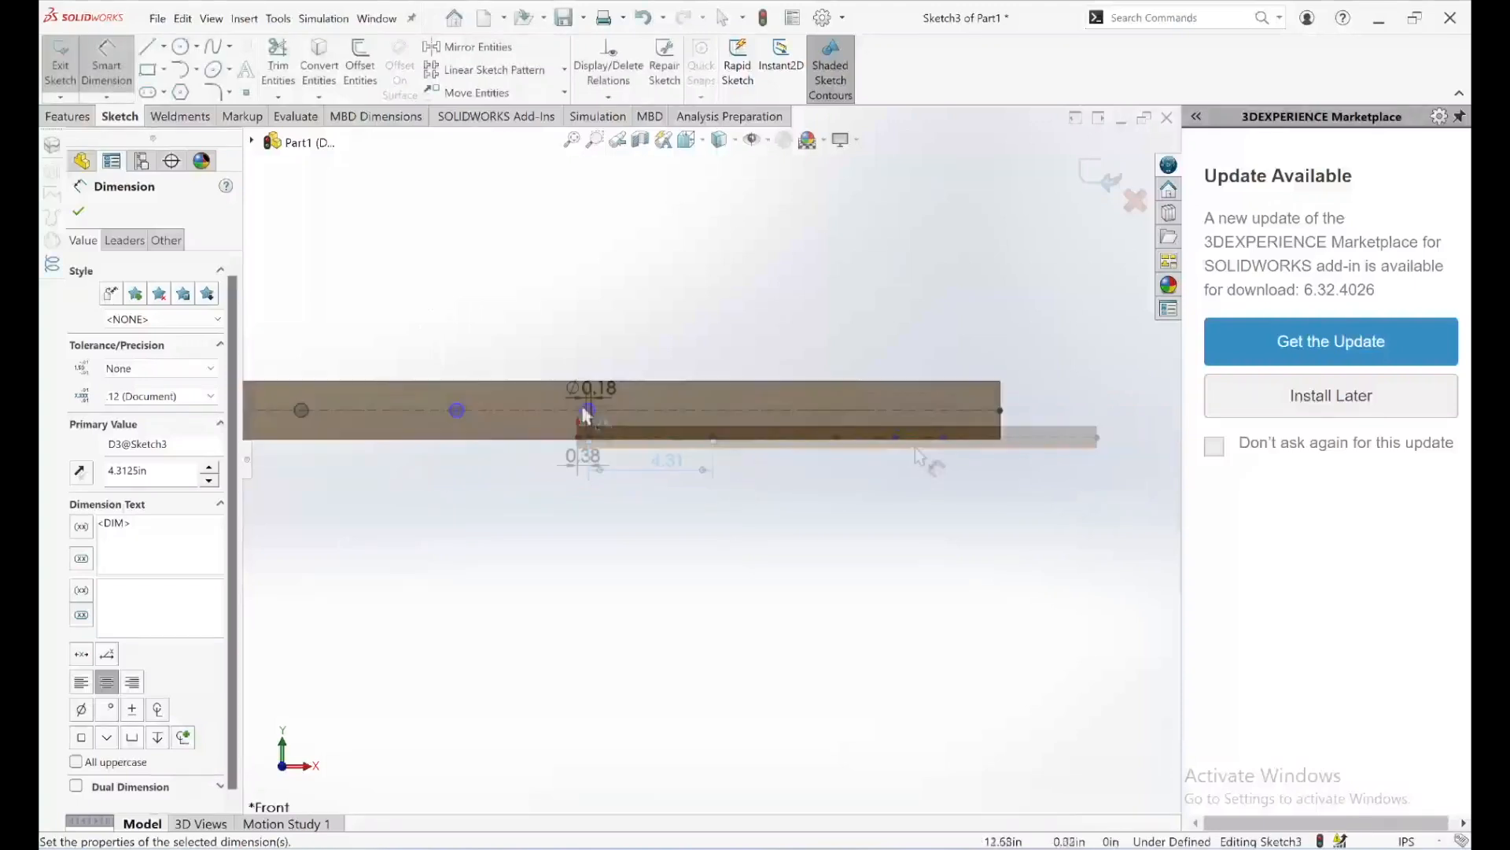
# - Dimension the distance from the rightmost circle's center to the midpoint of the board's right end and set it to 3/8 in
pyautogui.click(1001, 410)
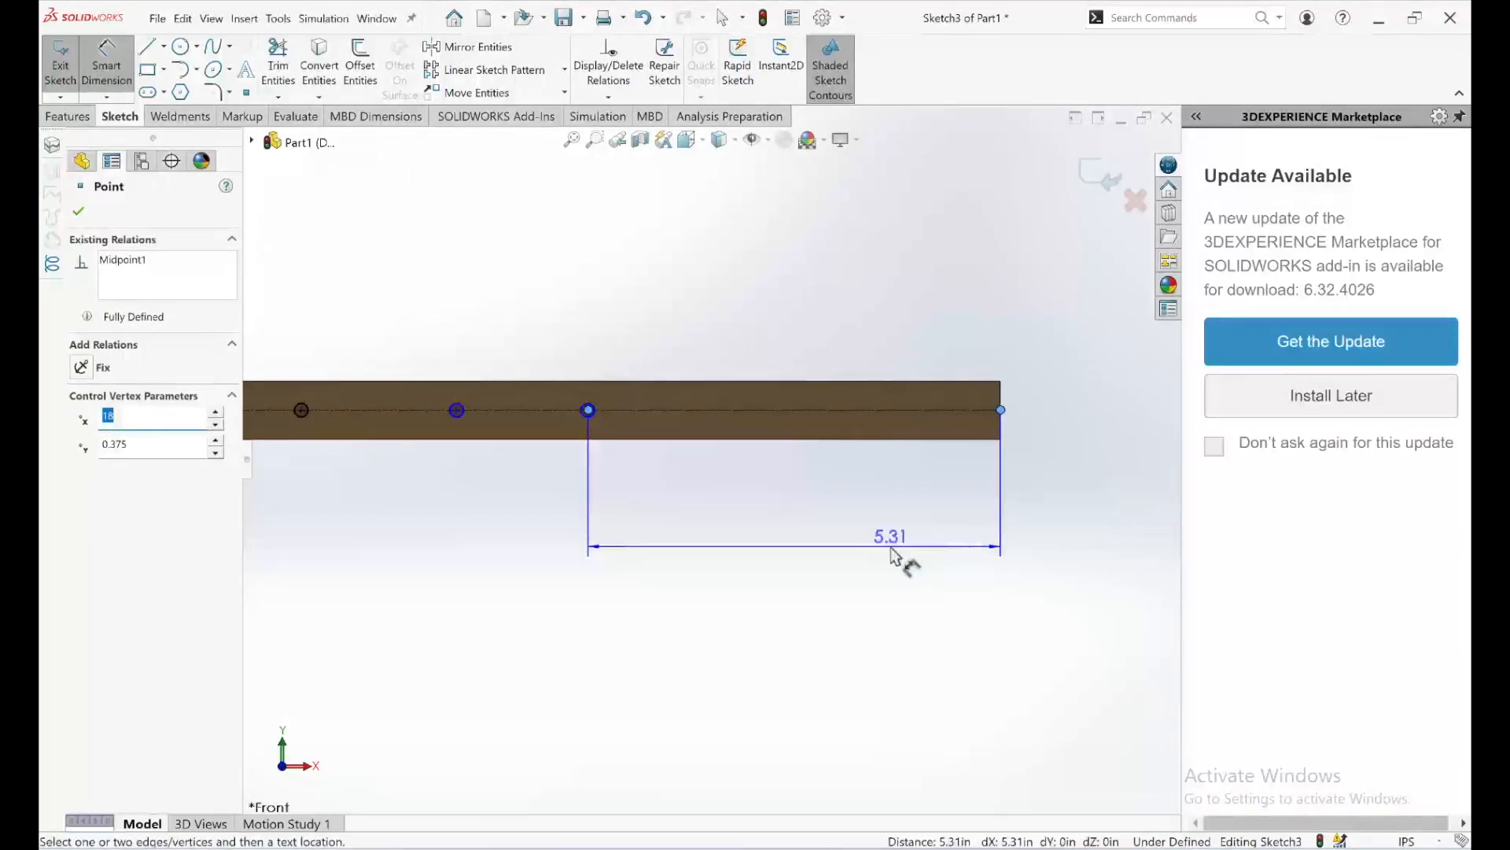
pyautogui.click(891, 555)
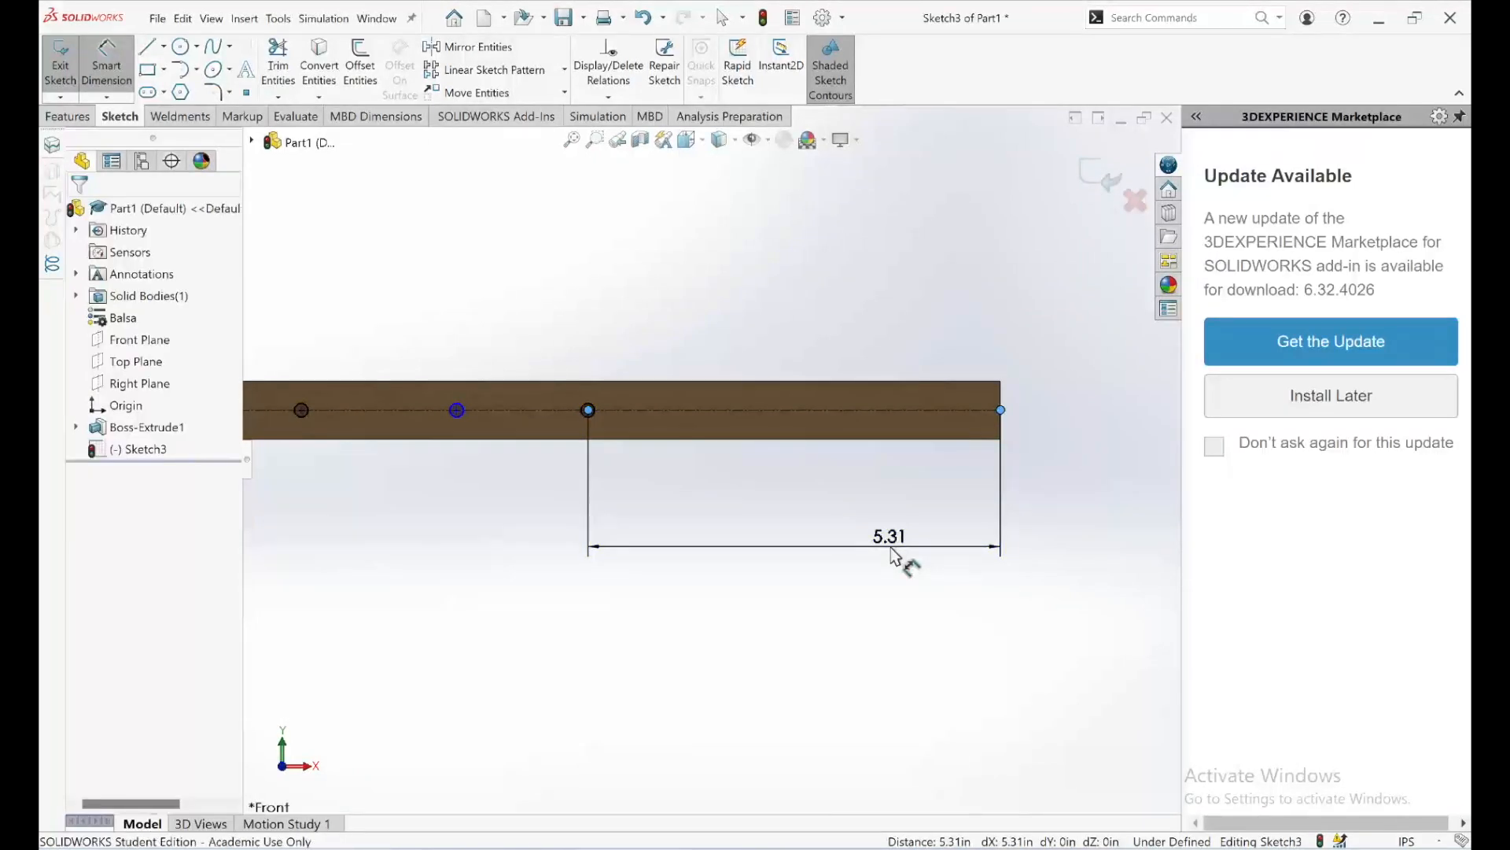
pyautogui.click(892, 556)
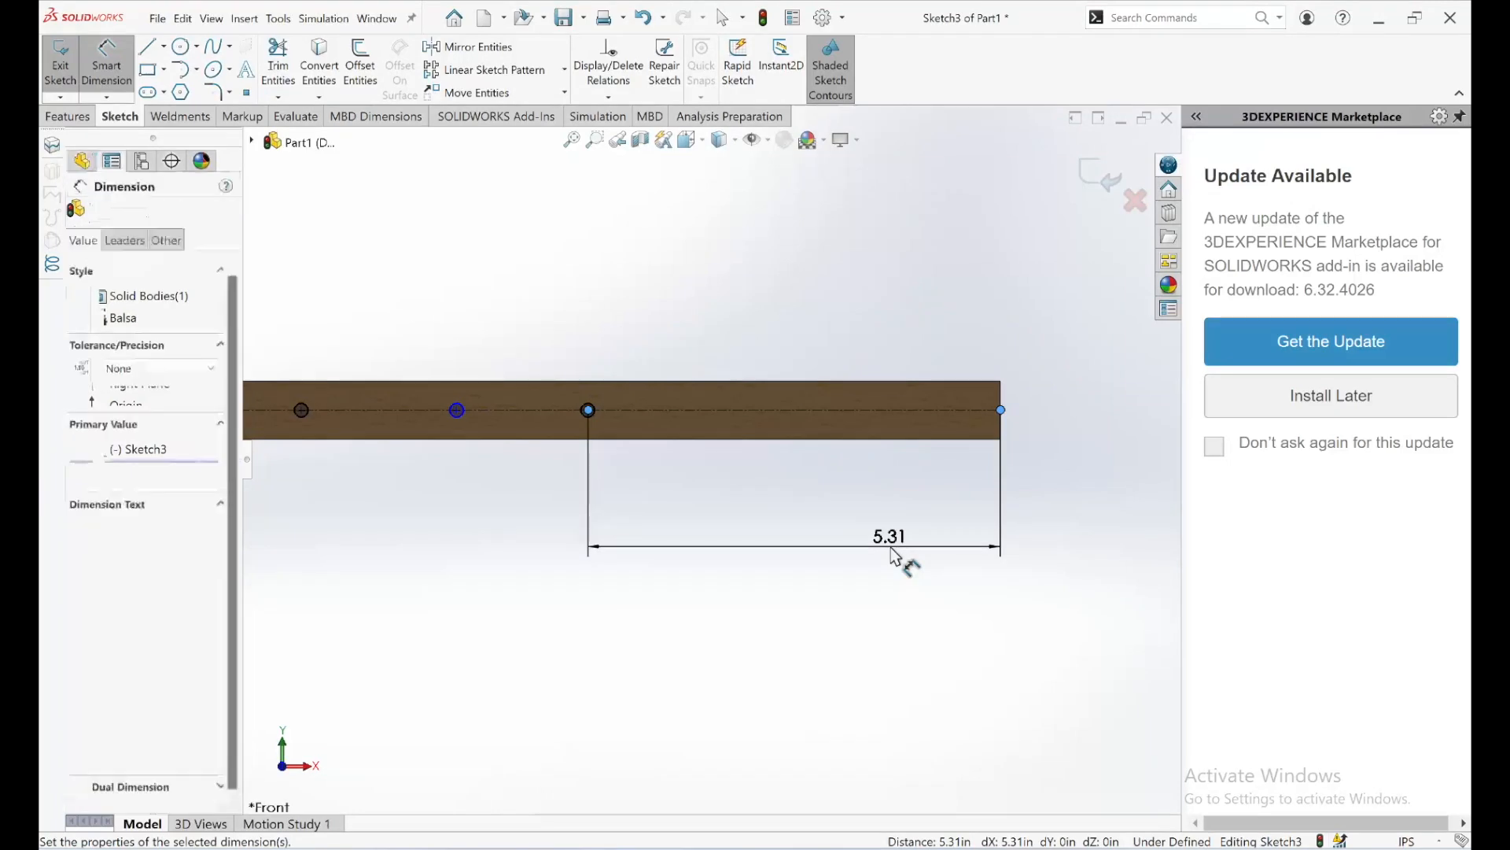
pyautogui.doubleClick(891, 555)
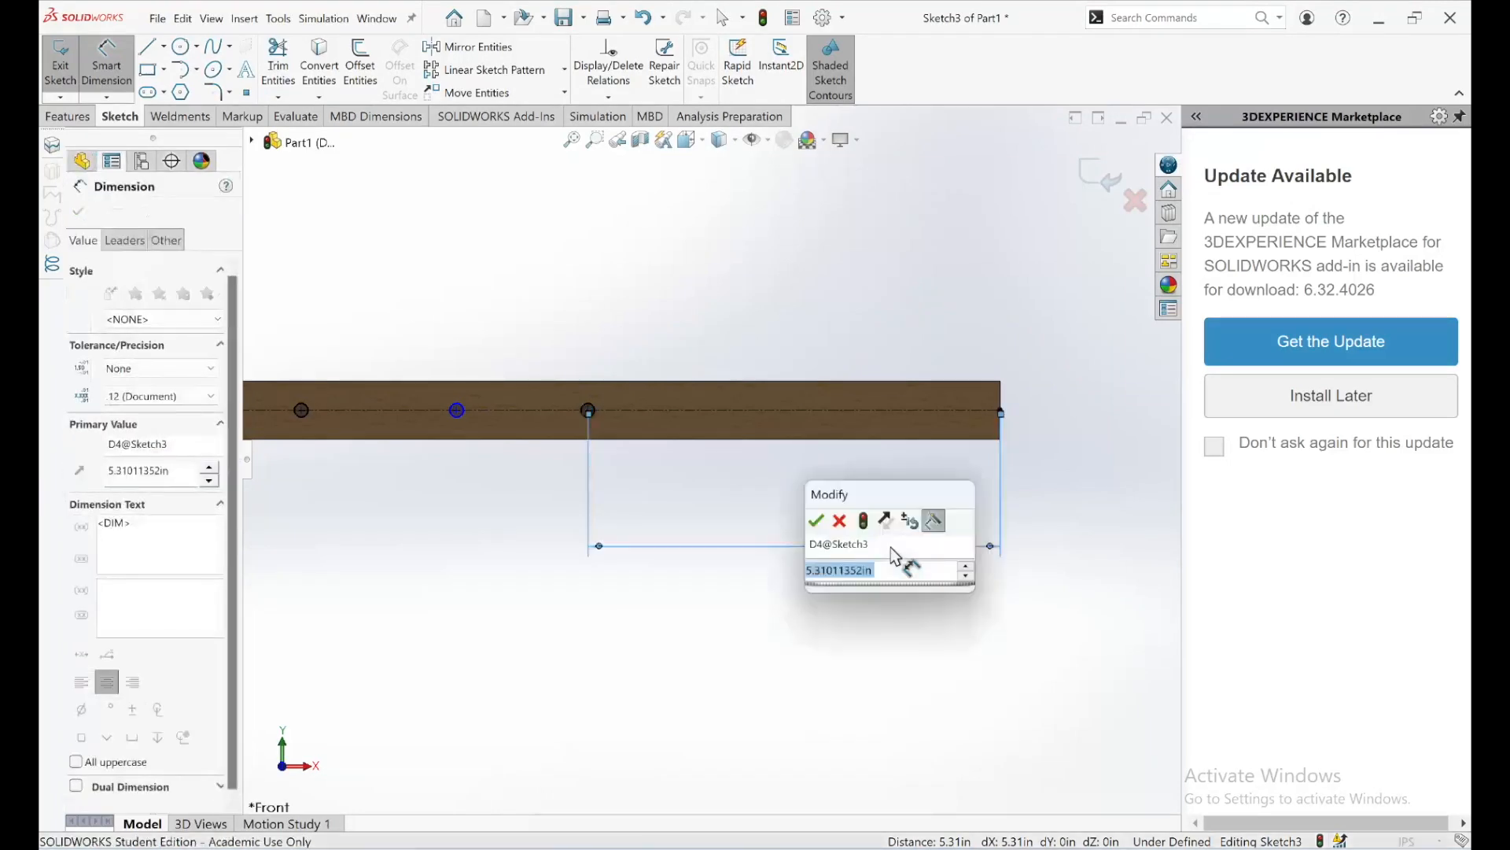
pyautogui.write('3/8')
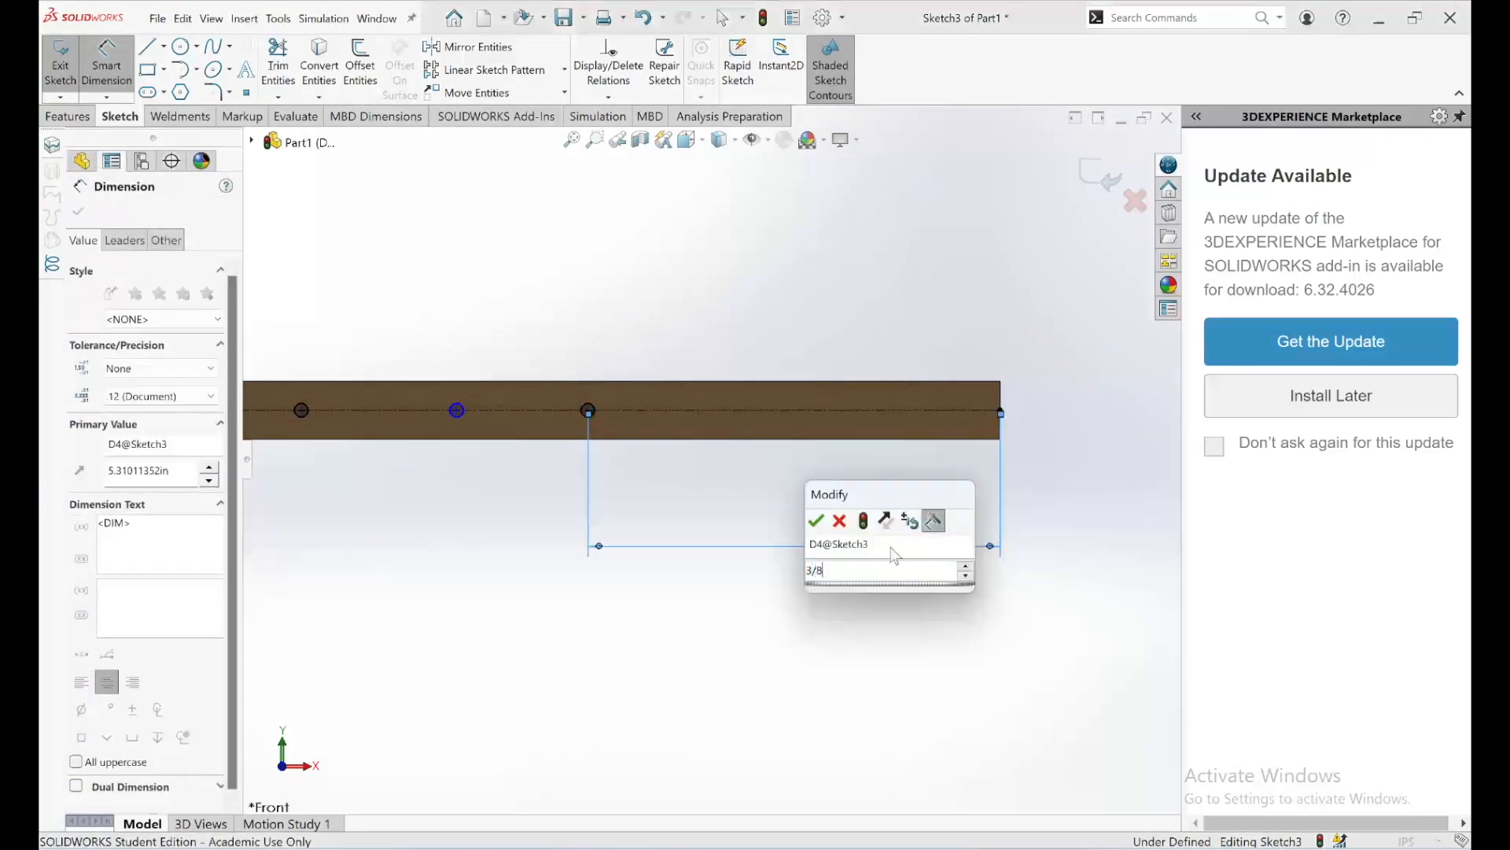
pyautogui.press('Escape')
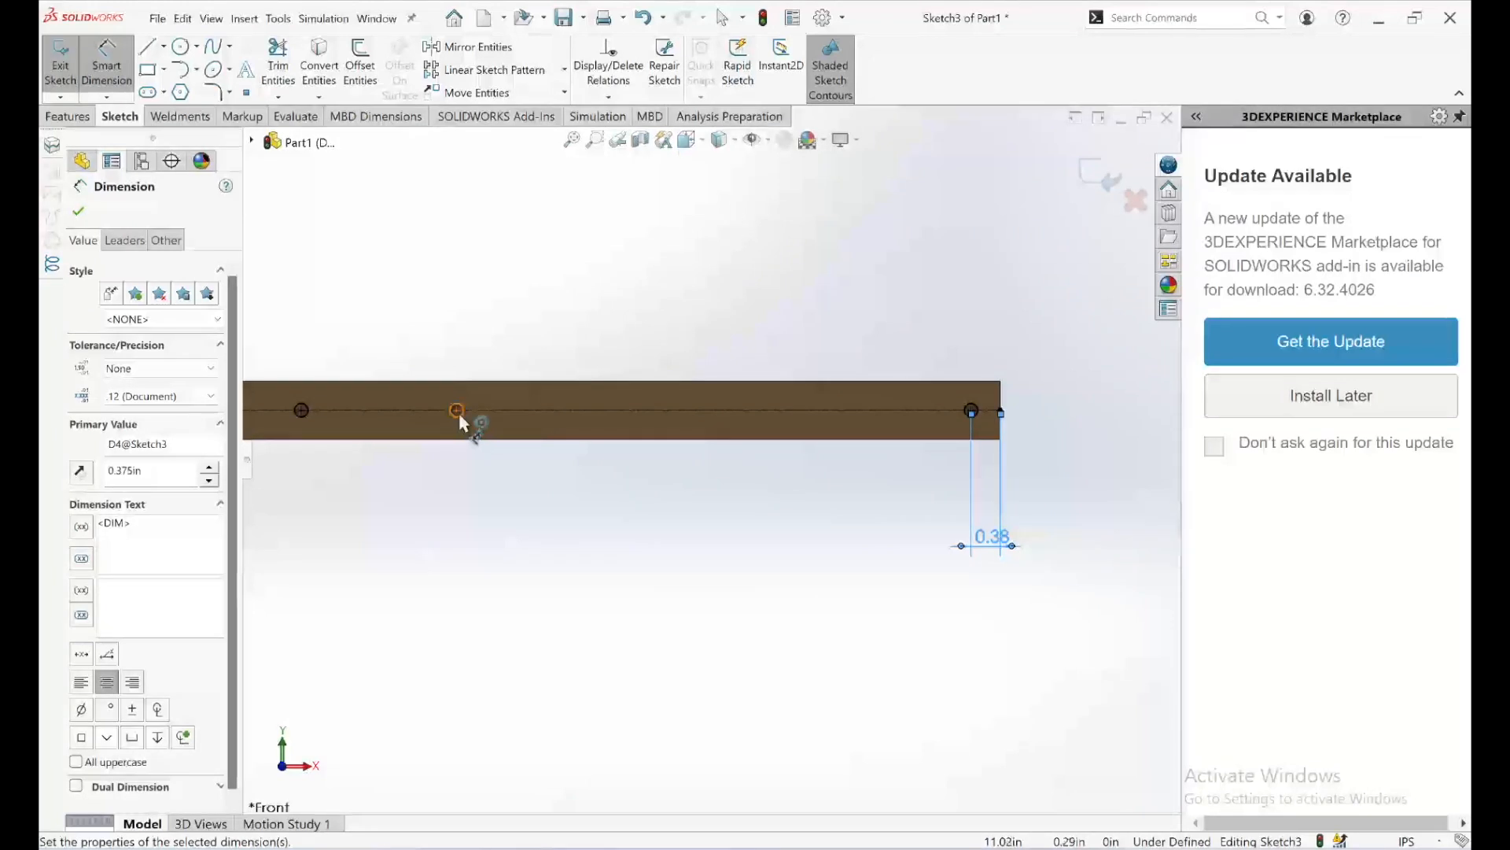
# - Dimension the center-to-center distance between the fourth circle and the rightmost circle, setting it to 4.3125 in
pyautogui.click(457, 410)
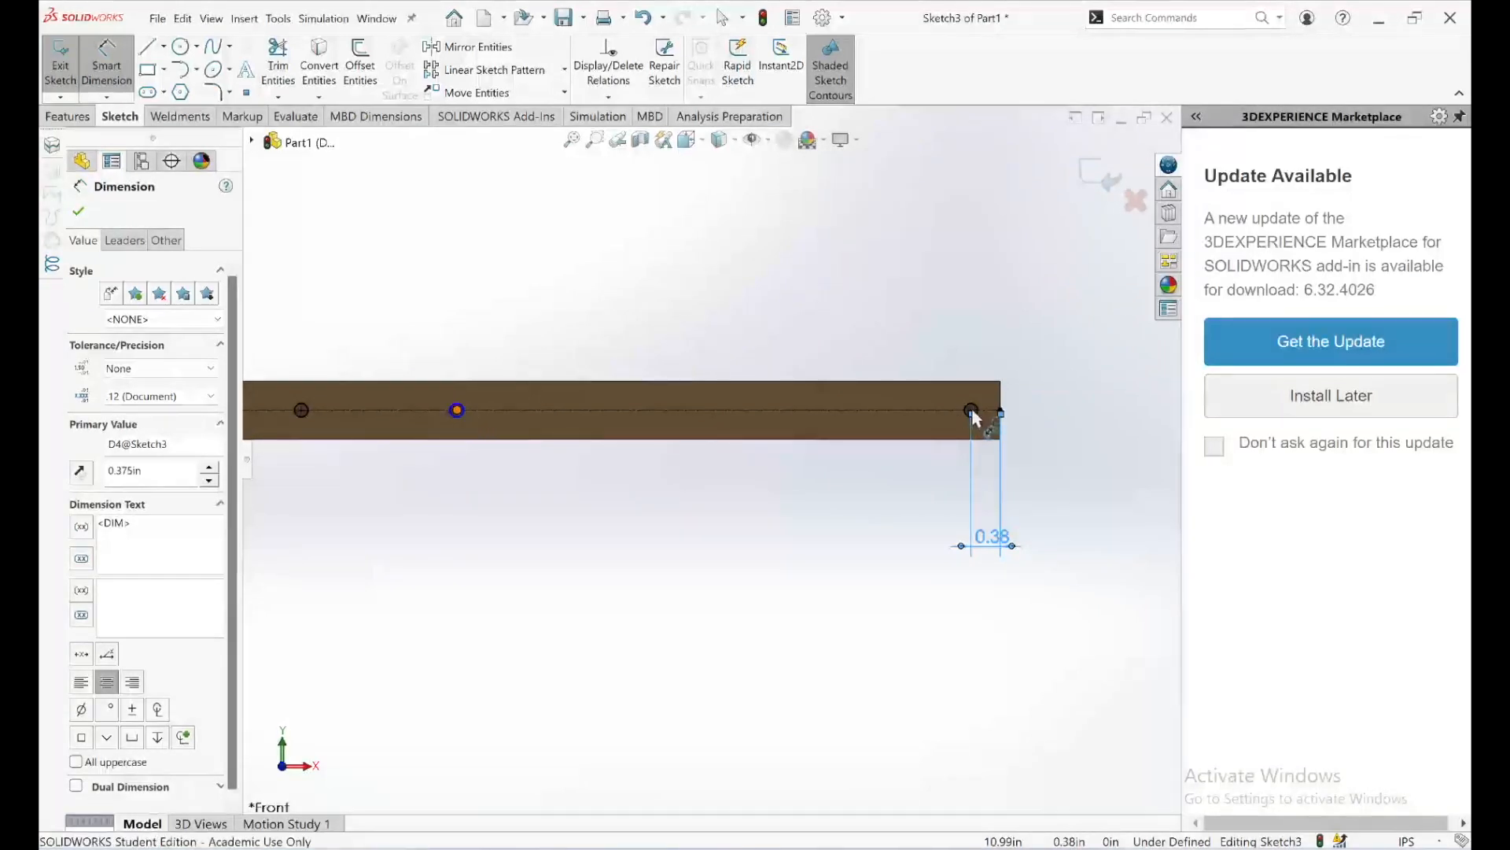
pyautogui.click(971, 409)
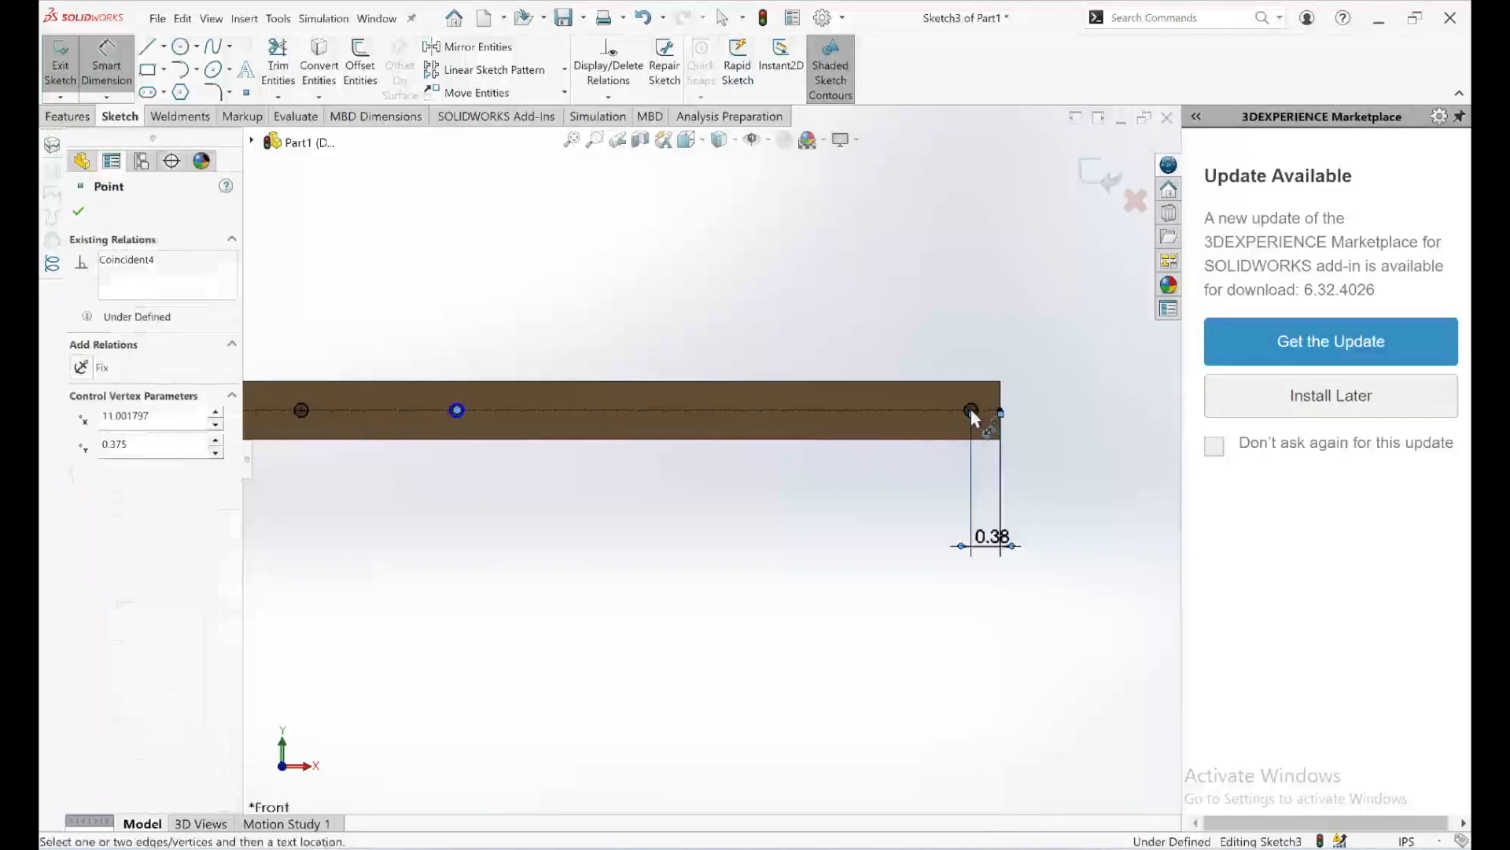
pyautogui.click(971, 410)
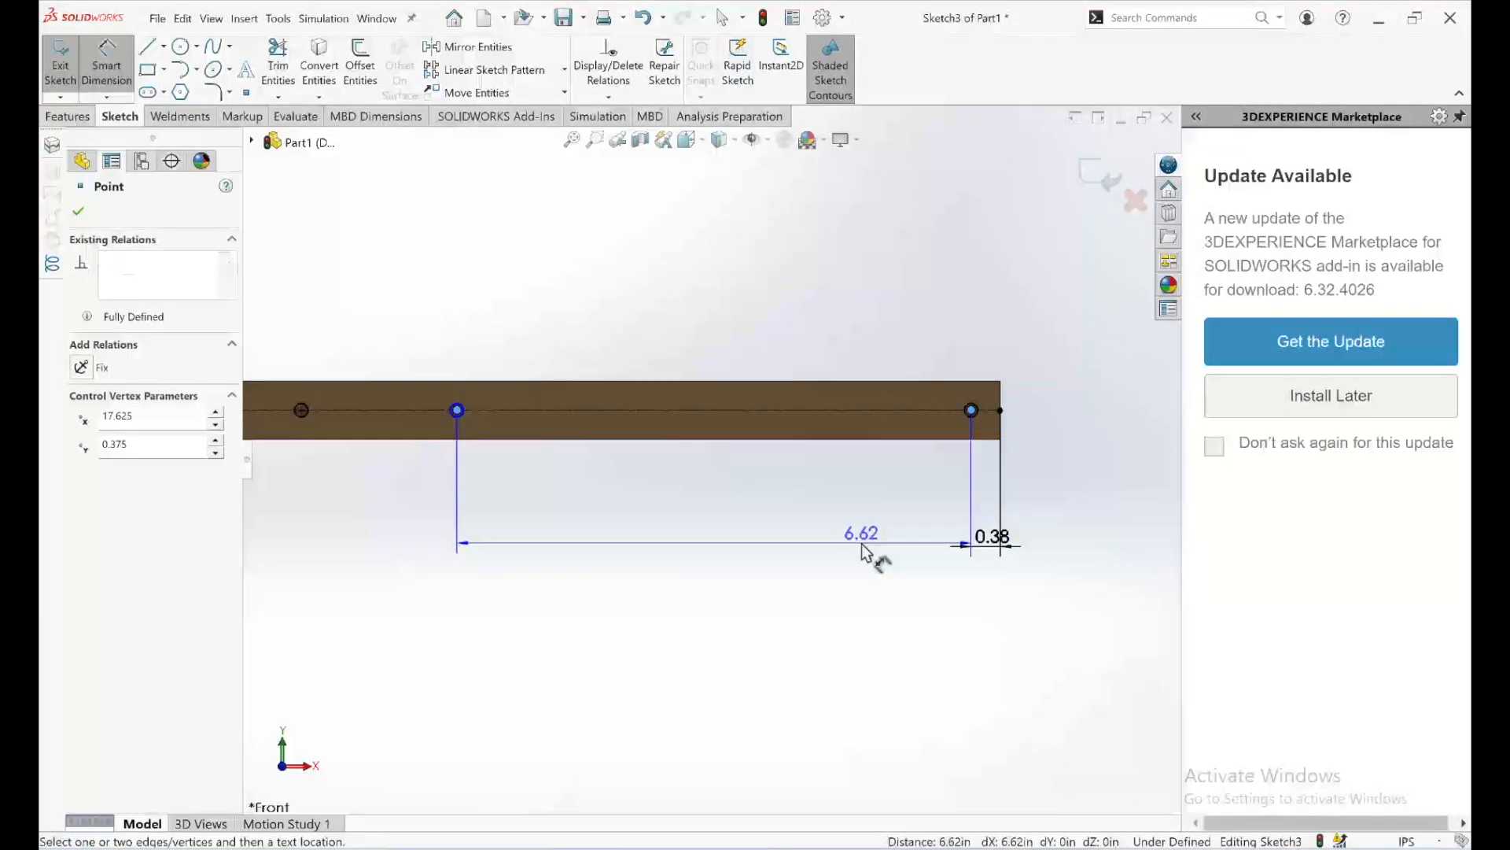
pyautogui.click(861, 544)
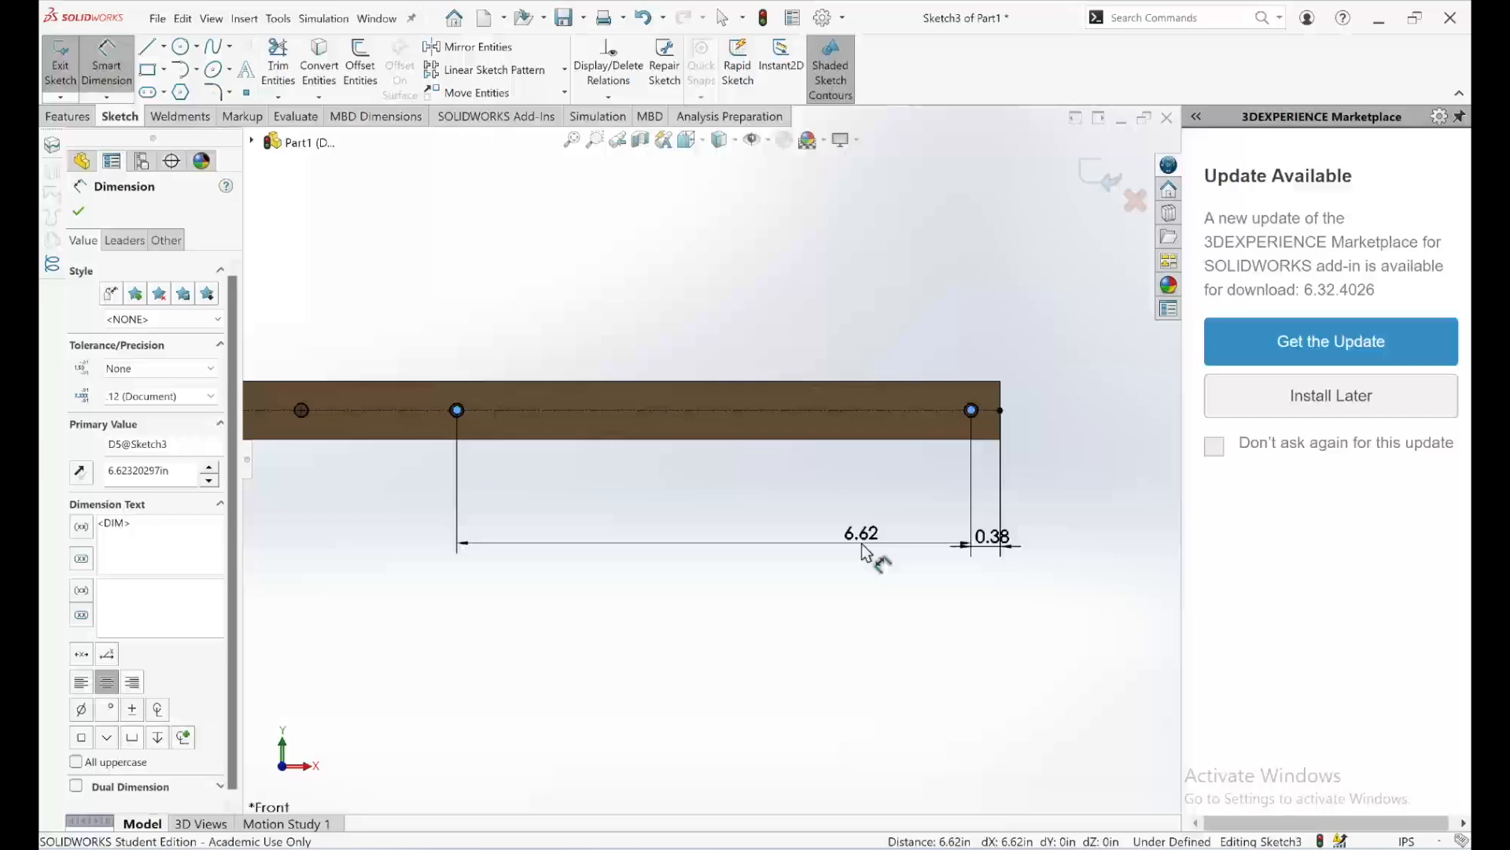
pyautogui.write('4.')
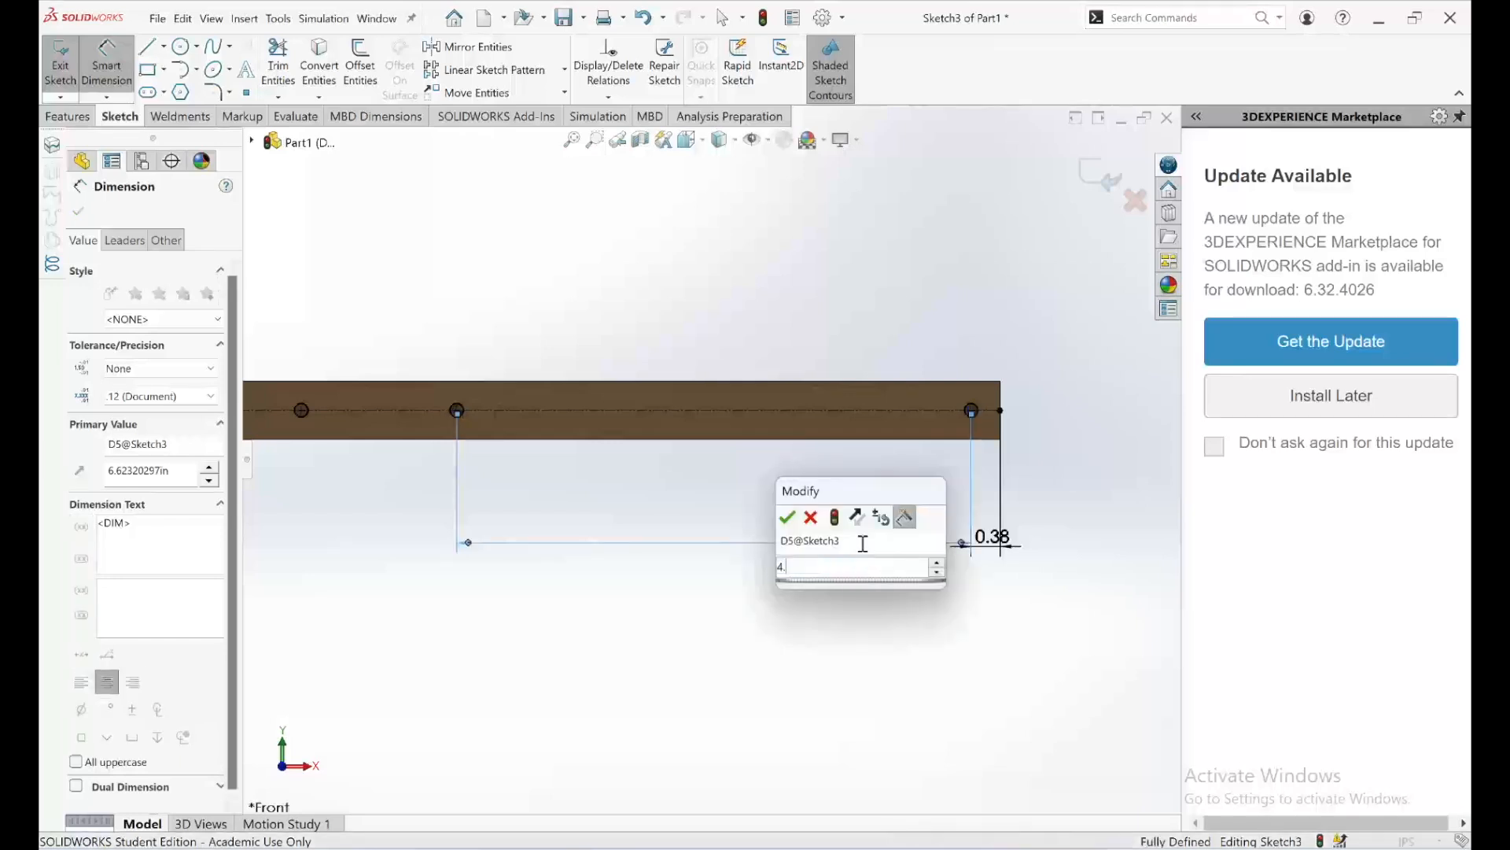
pyautogui.write('3125')
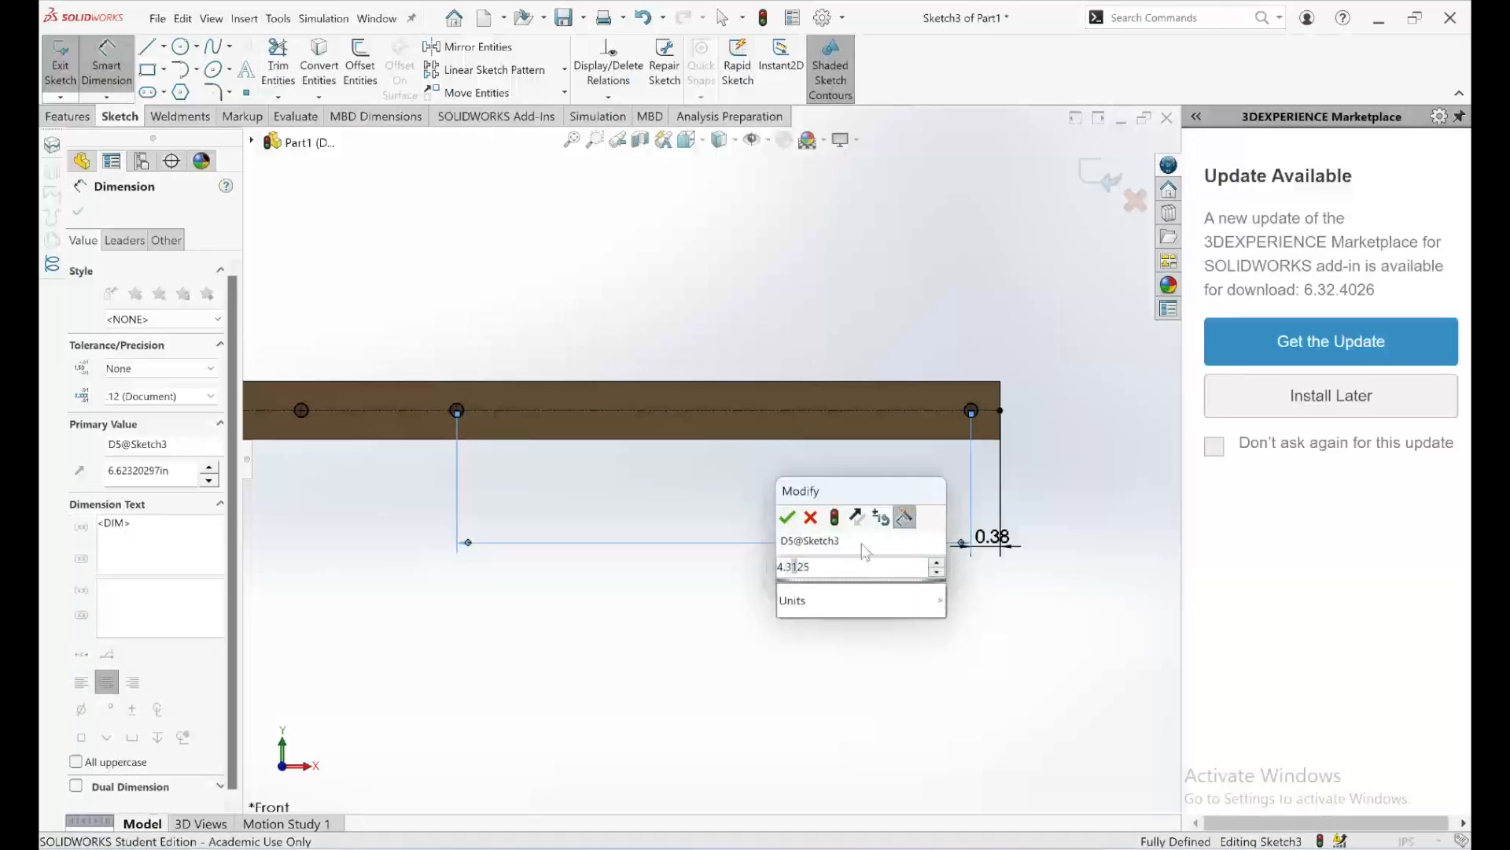
pyautogui.press('Escape')
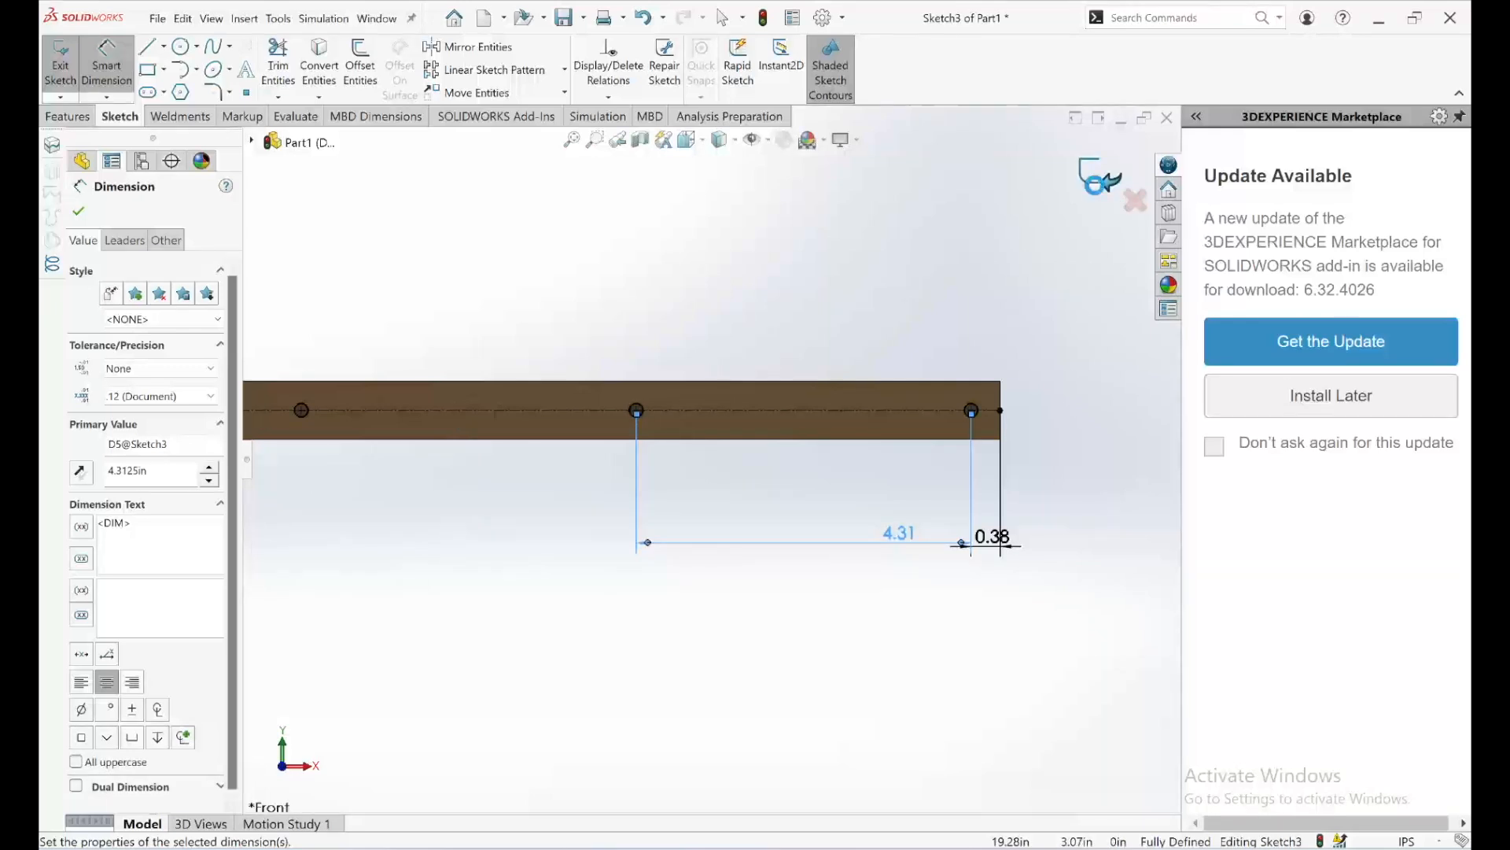
# - Finish the circle sketch and make an Extruded Cut from it with the Through All end condition
pyautogui.click(93, 122)
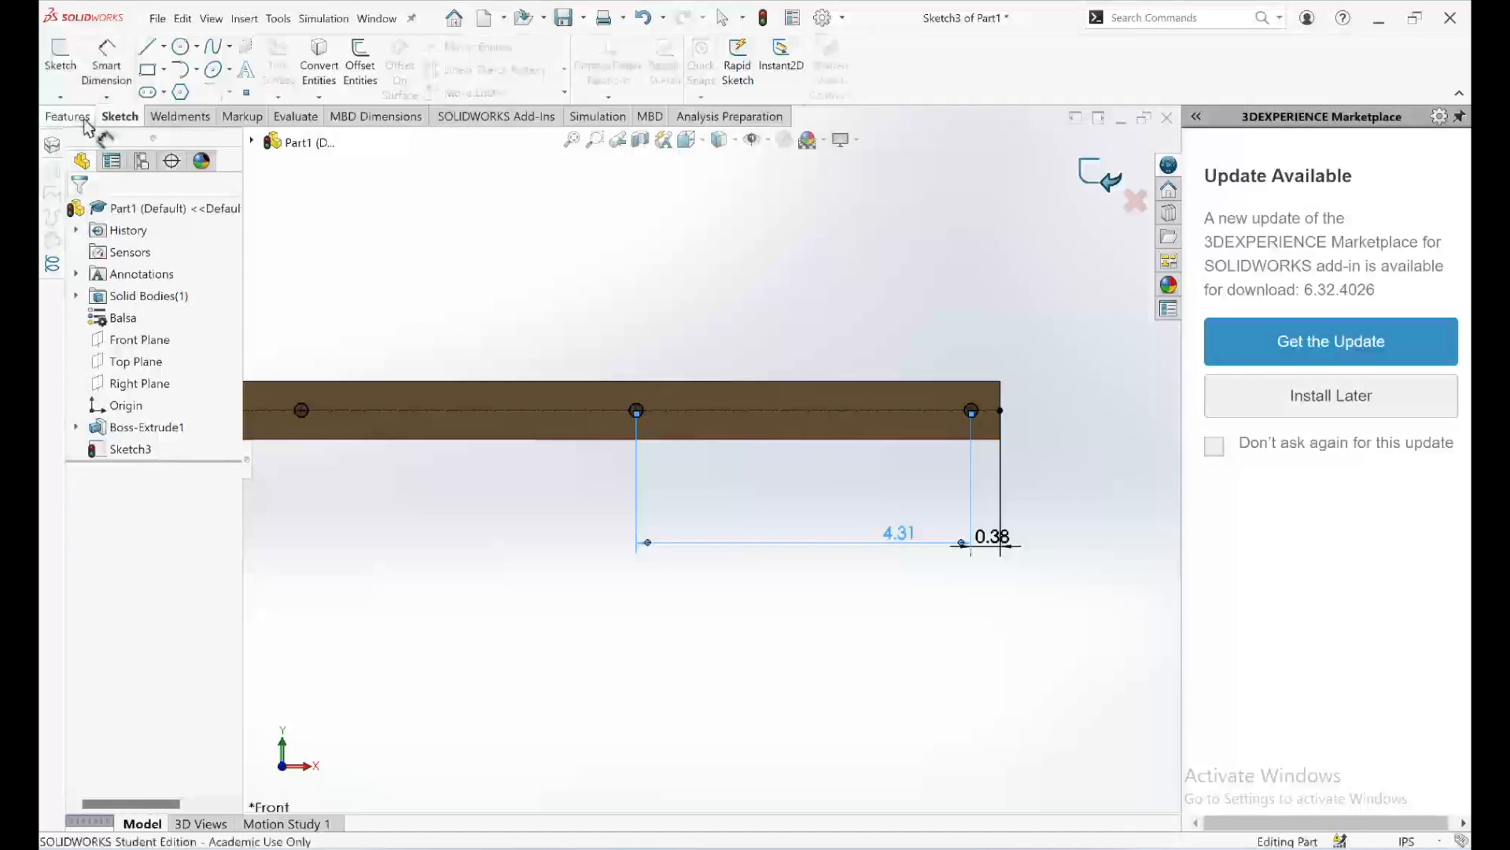
pyautogui.click(67, 116)
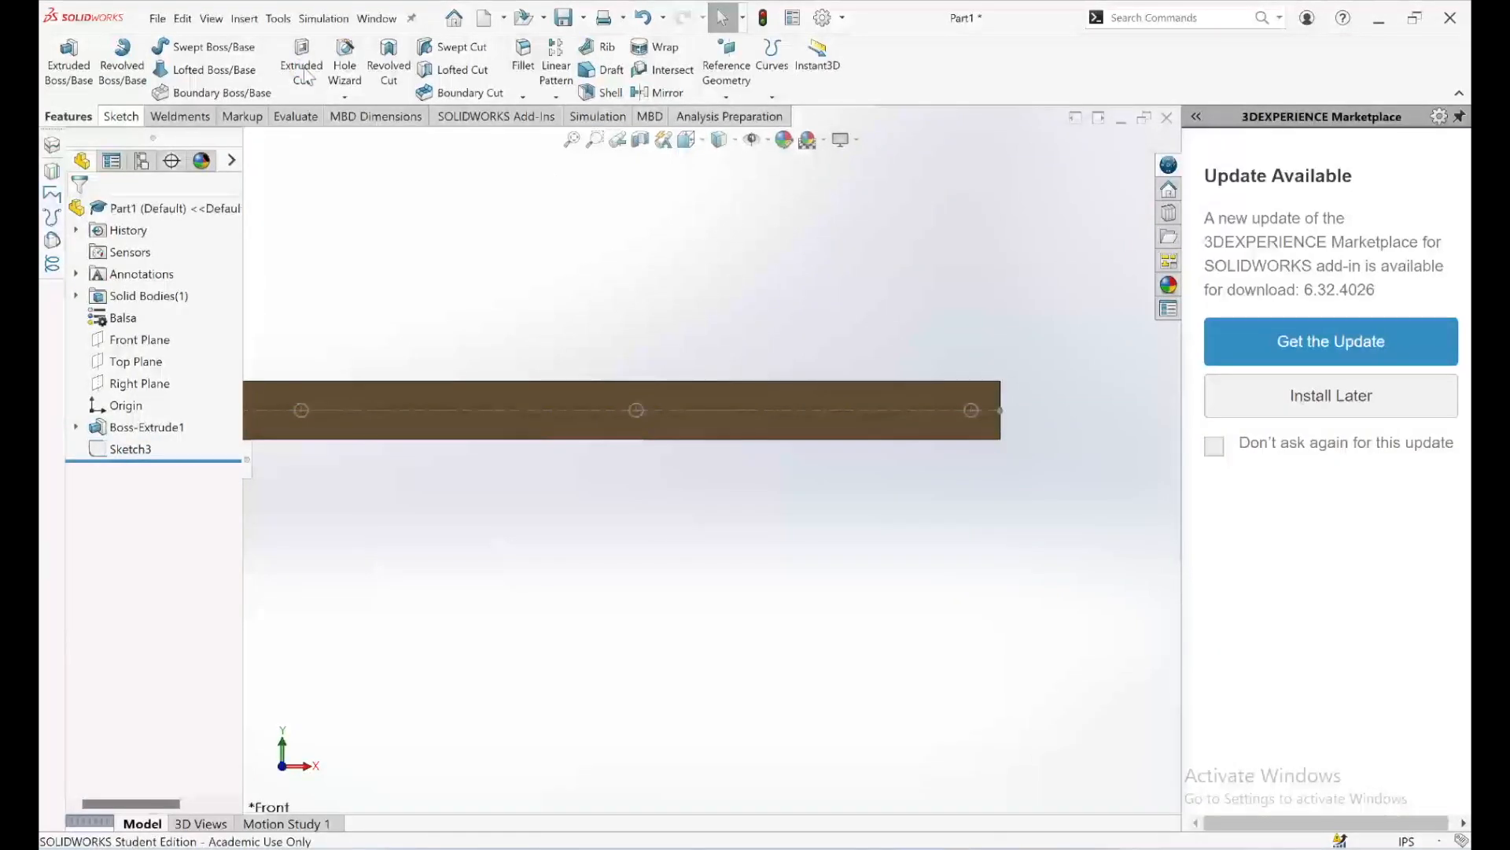
pyautogui.click(304, 69)
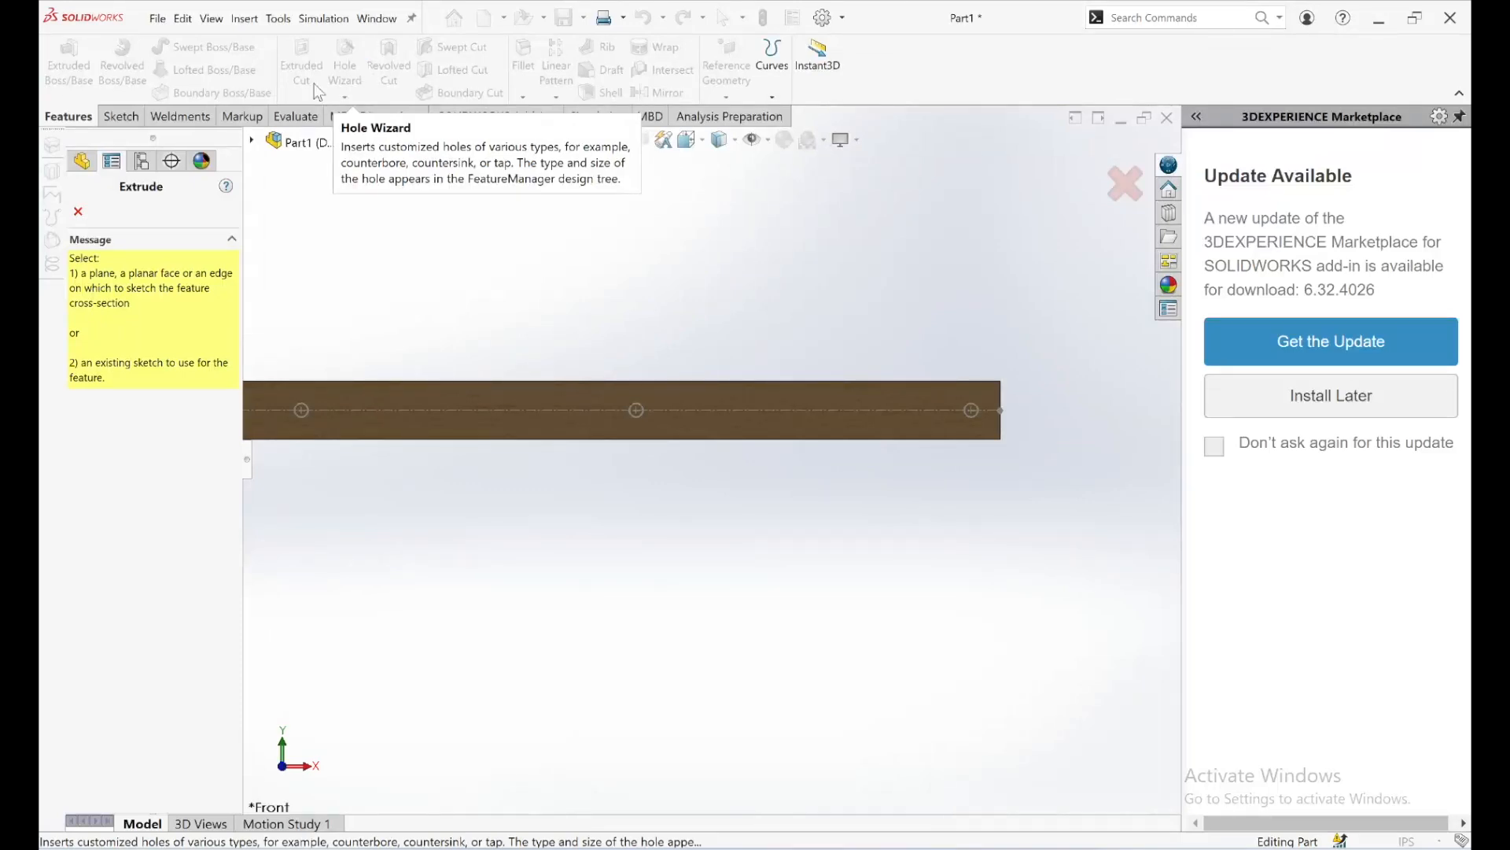
pyautogui.click(252, 139)
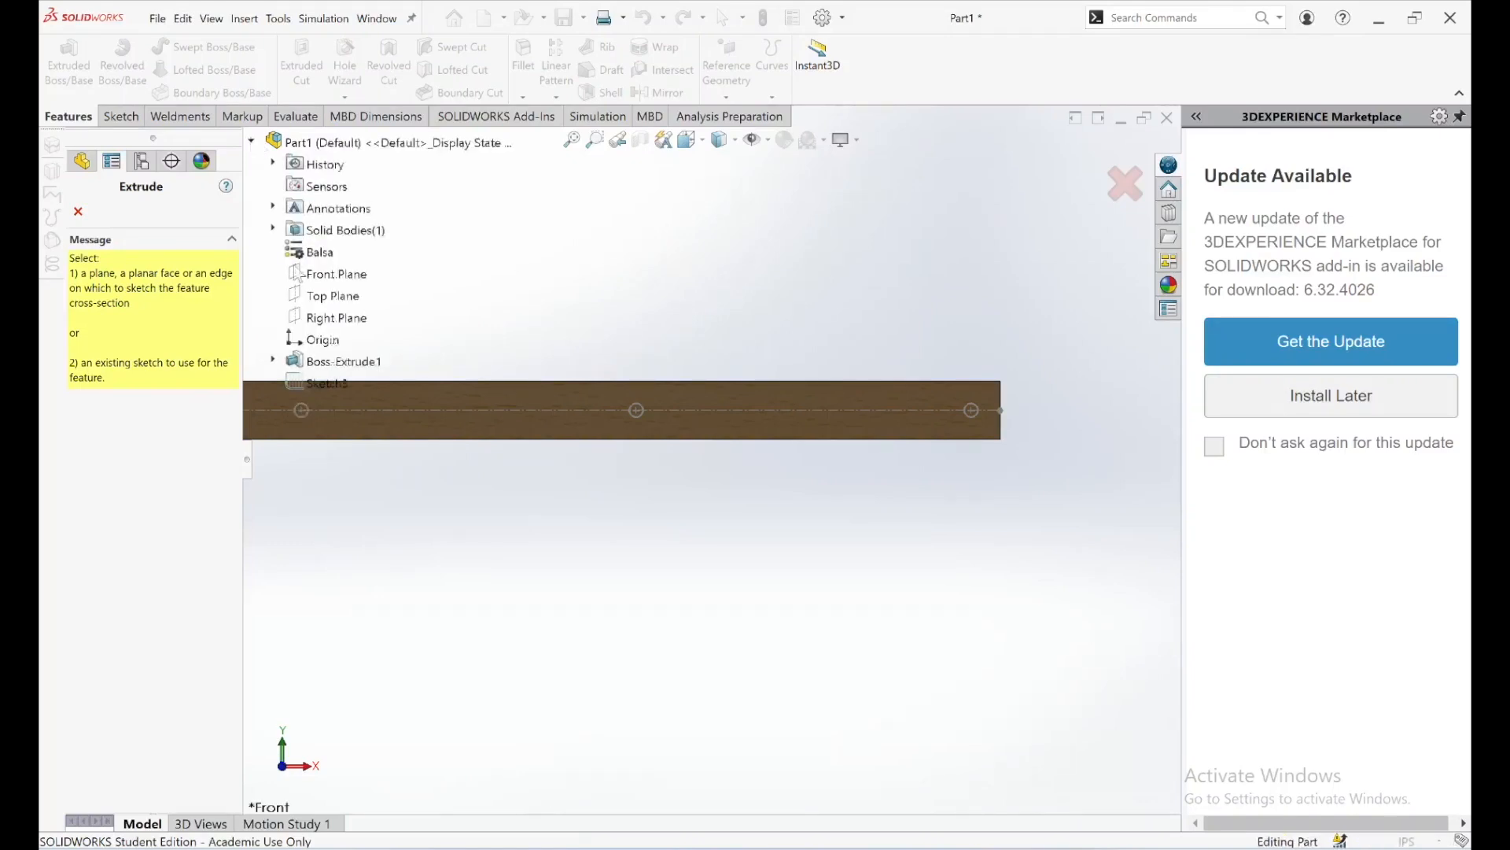
pyautogui.click(328, 383)
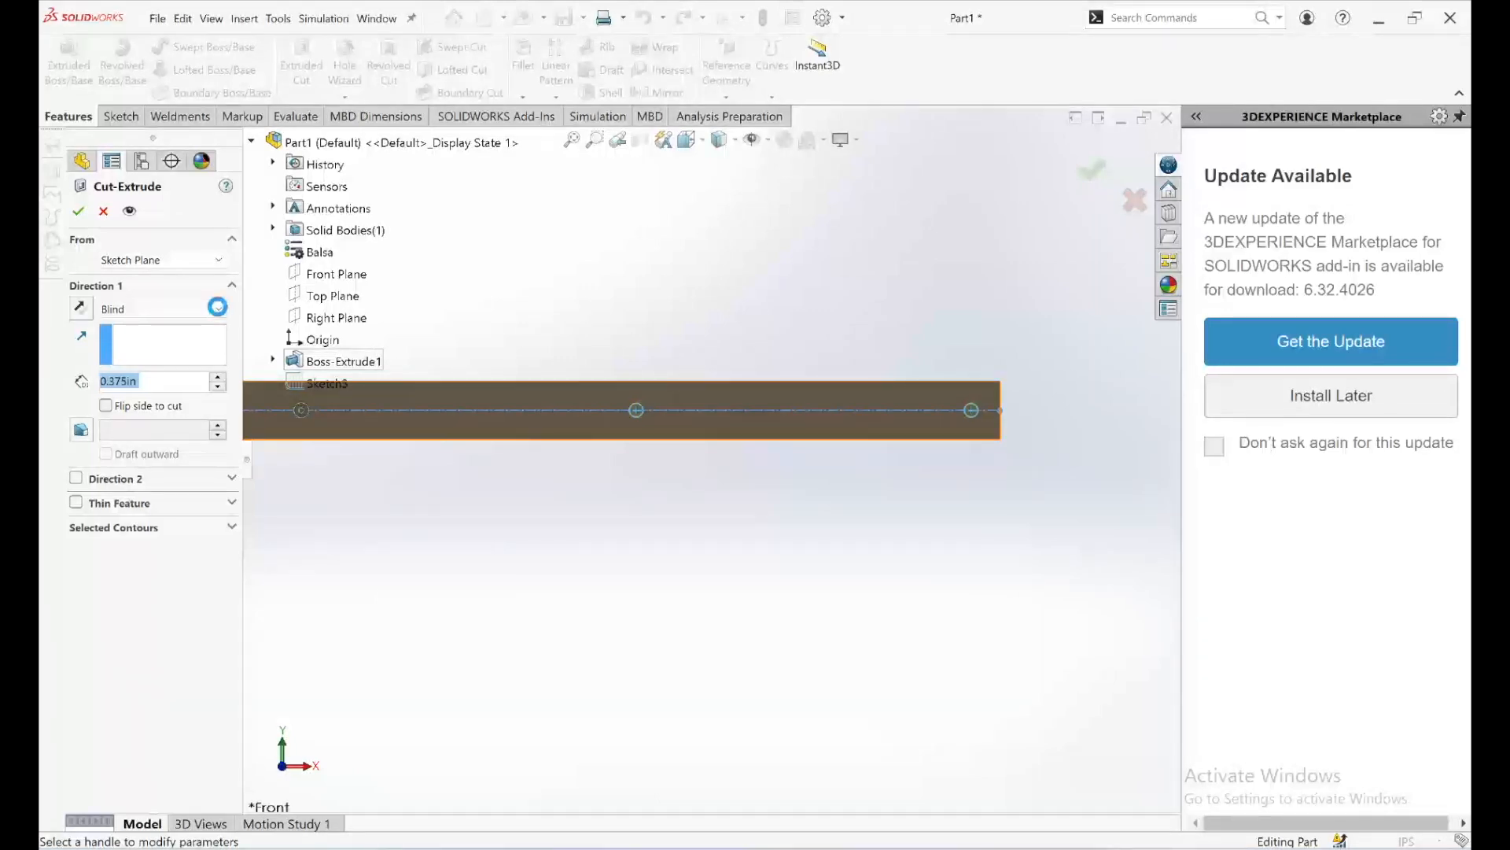
pyautogui.click(220, 309)
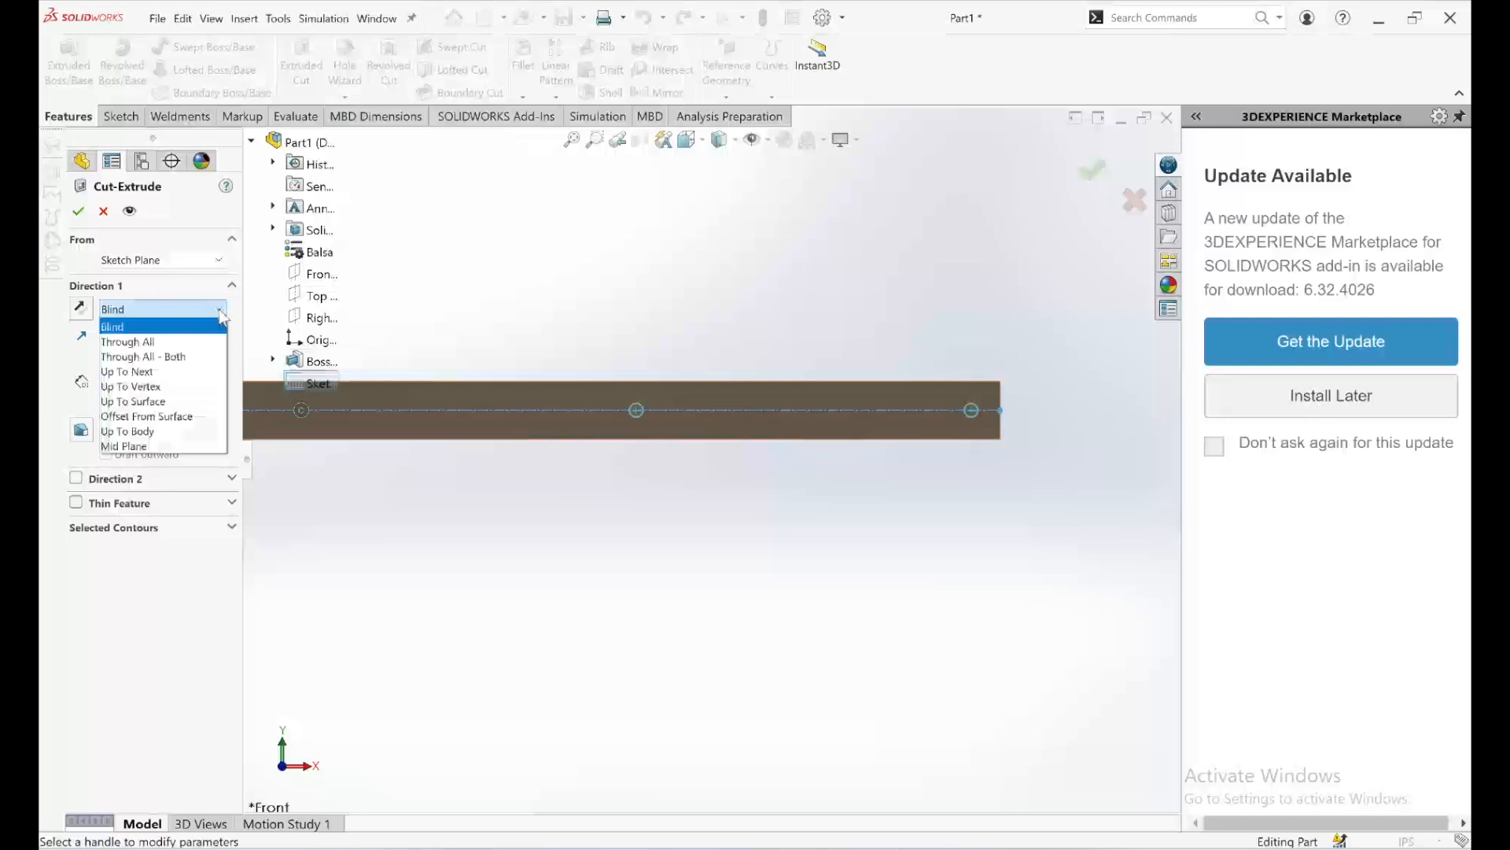
pyautogui.click(199, 341)
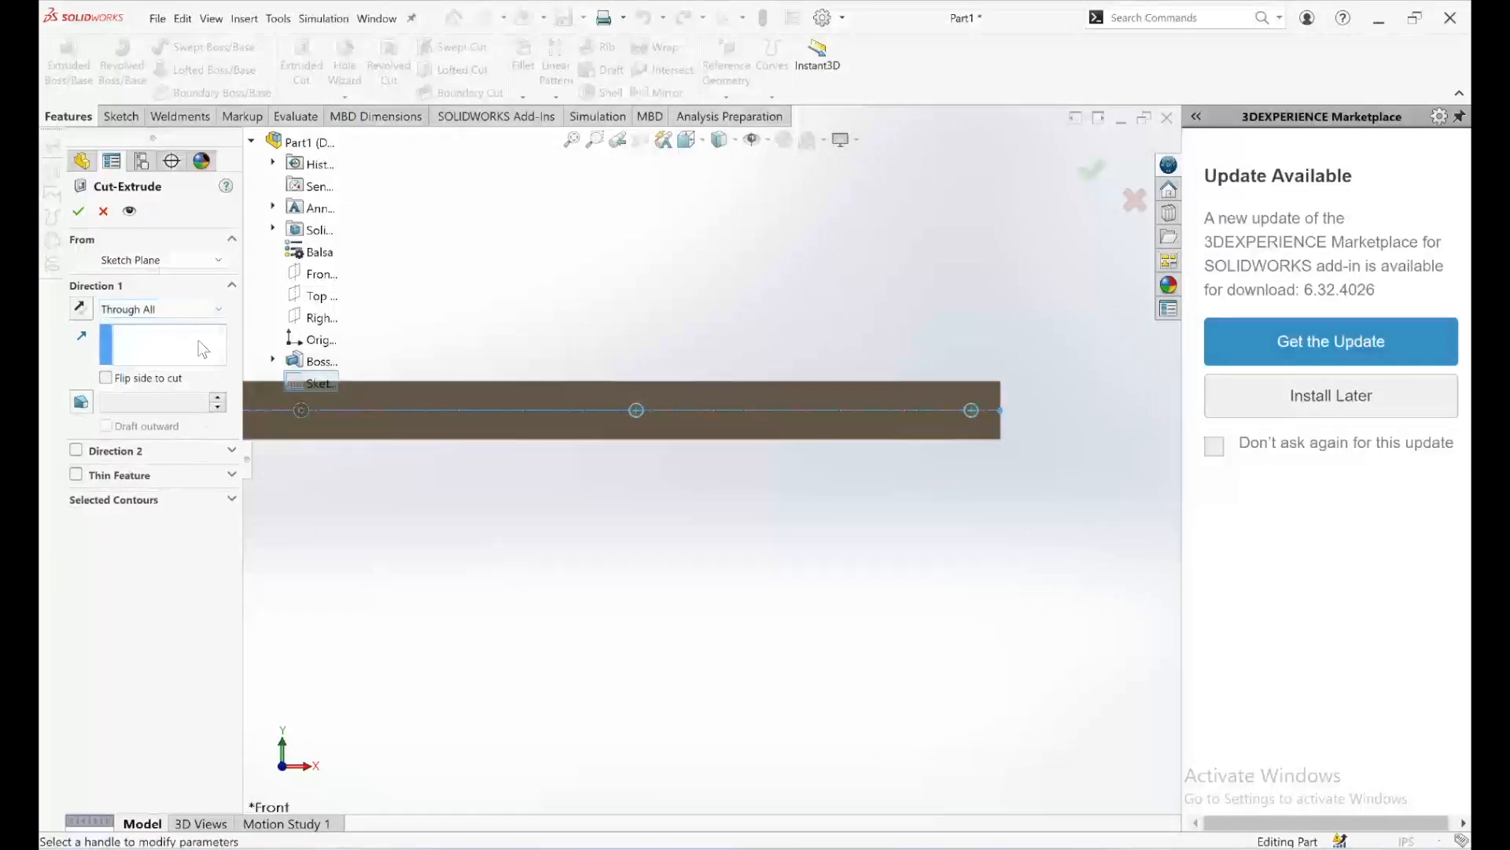
pyautogui.click(76, 211)
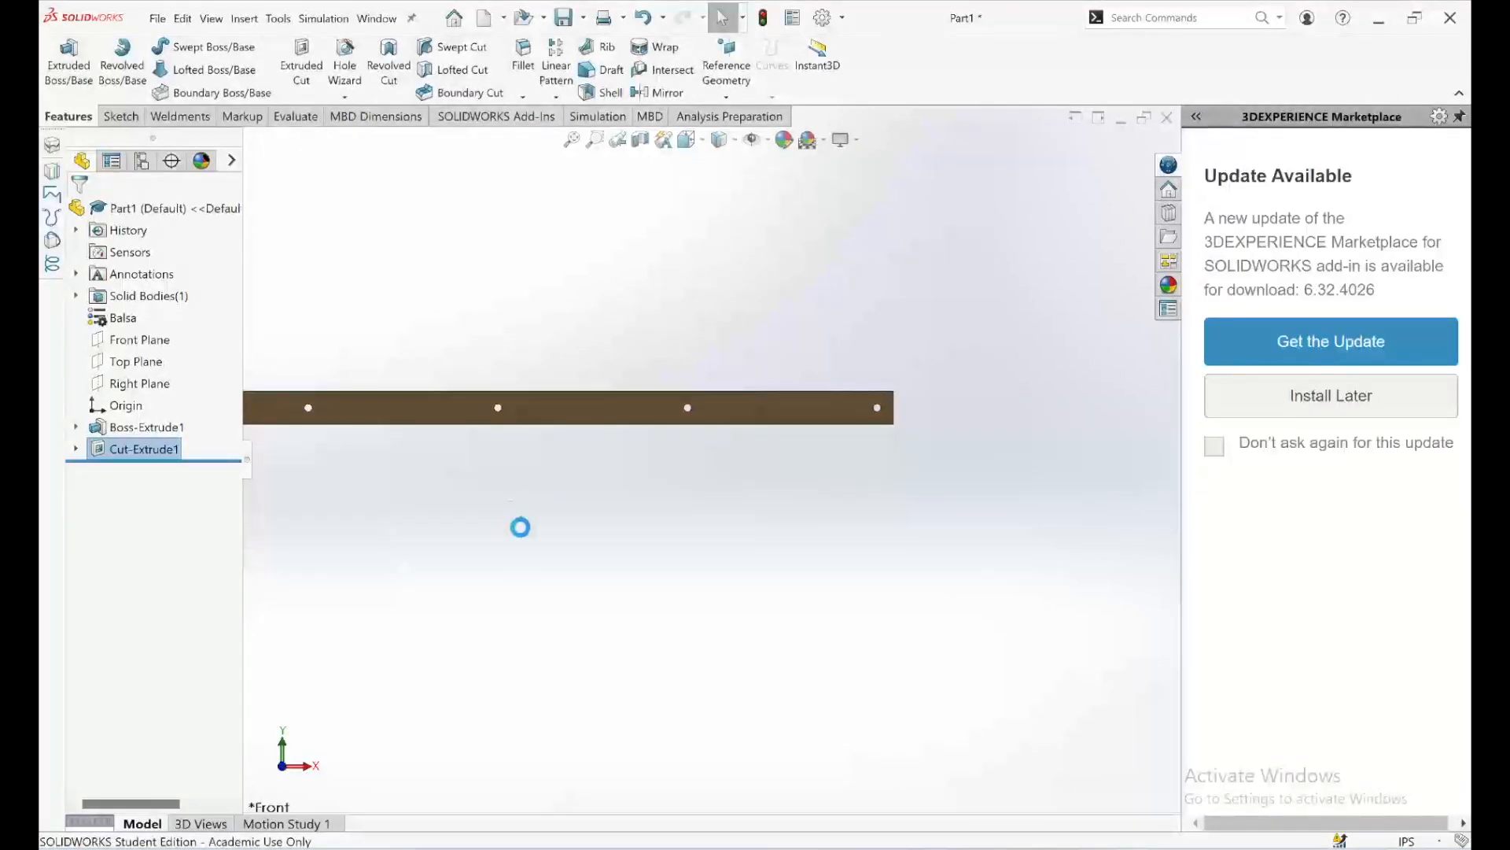
# - Save the drilled board as a SOLIDWORKS part named Main Beam in the Downloads folder
pyautogui.scroll(2, 511, 464)
pyautogui.moveTo(517, 480); pyautogui.dragTo(640, 514, button='middle')
pyautogui.scroll(-2, 513, 465)
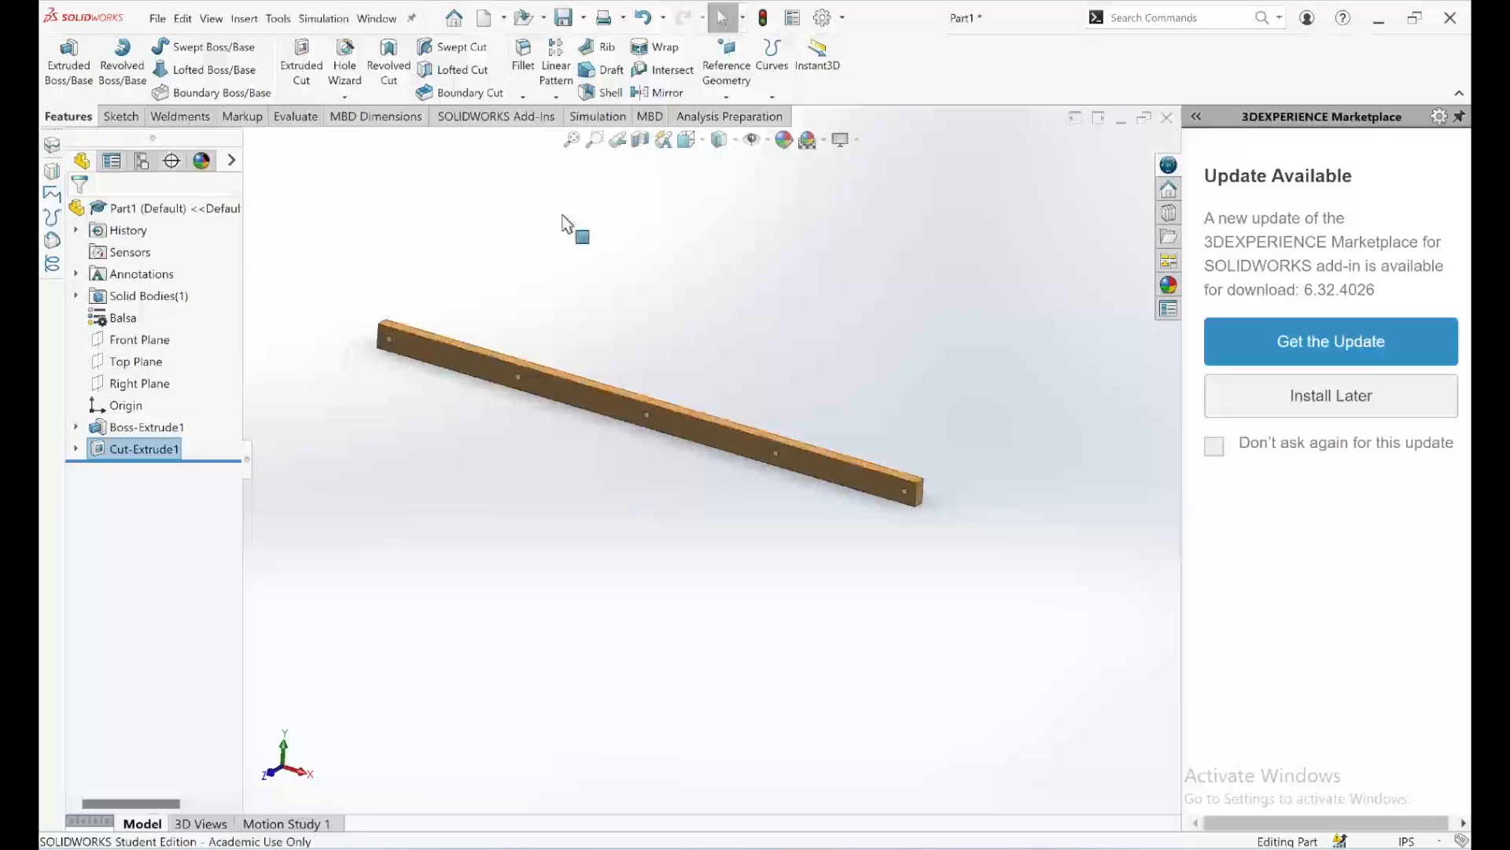
pyautogui.click(563, 20)
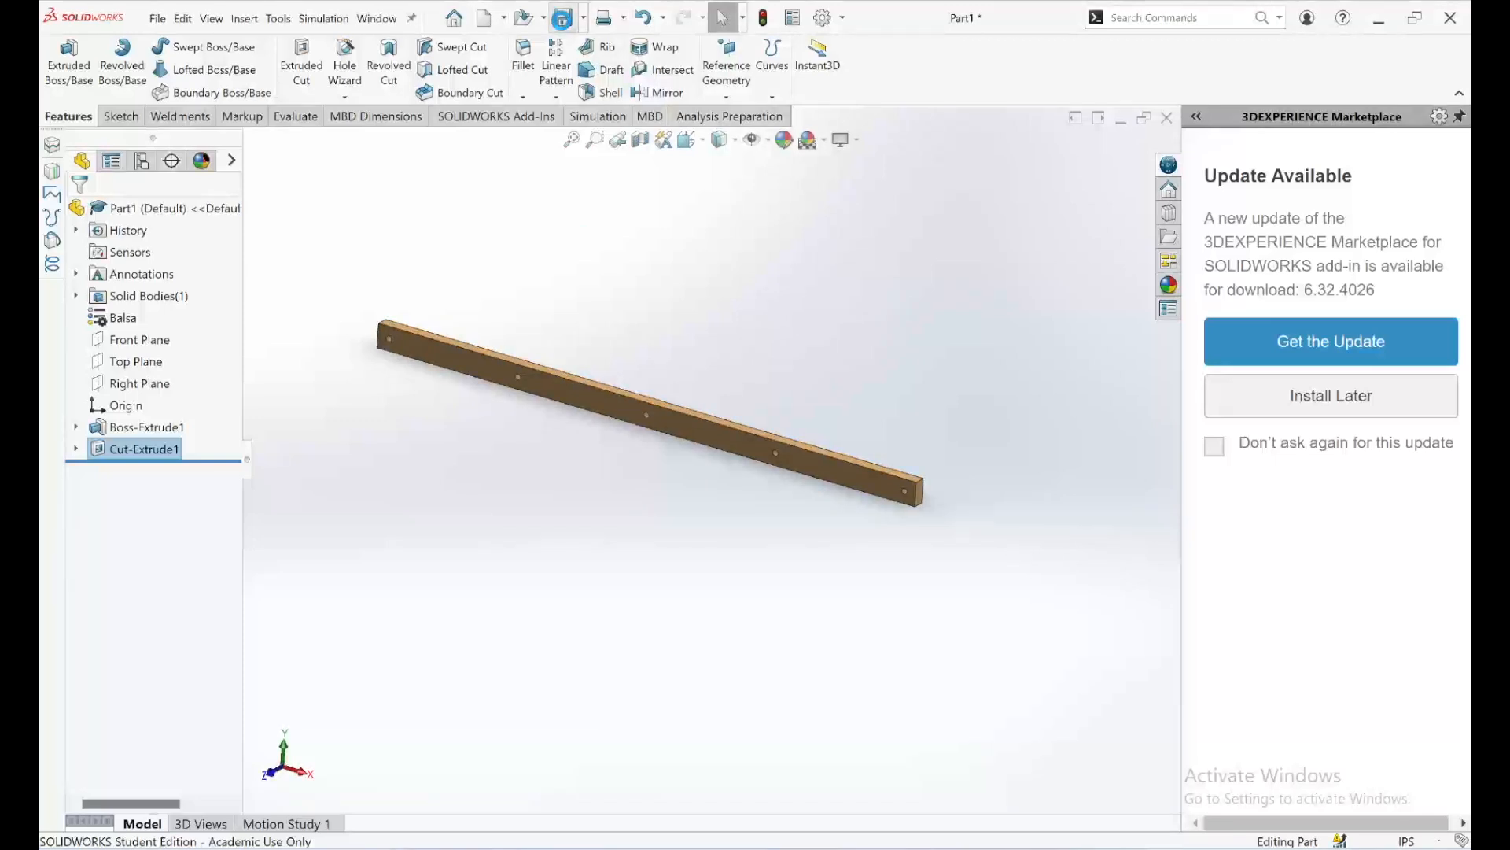
pyautogui.click(564, 25)
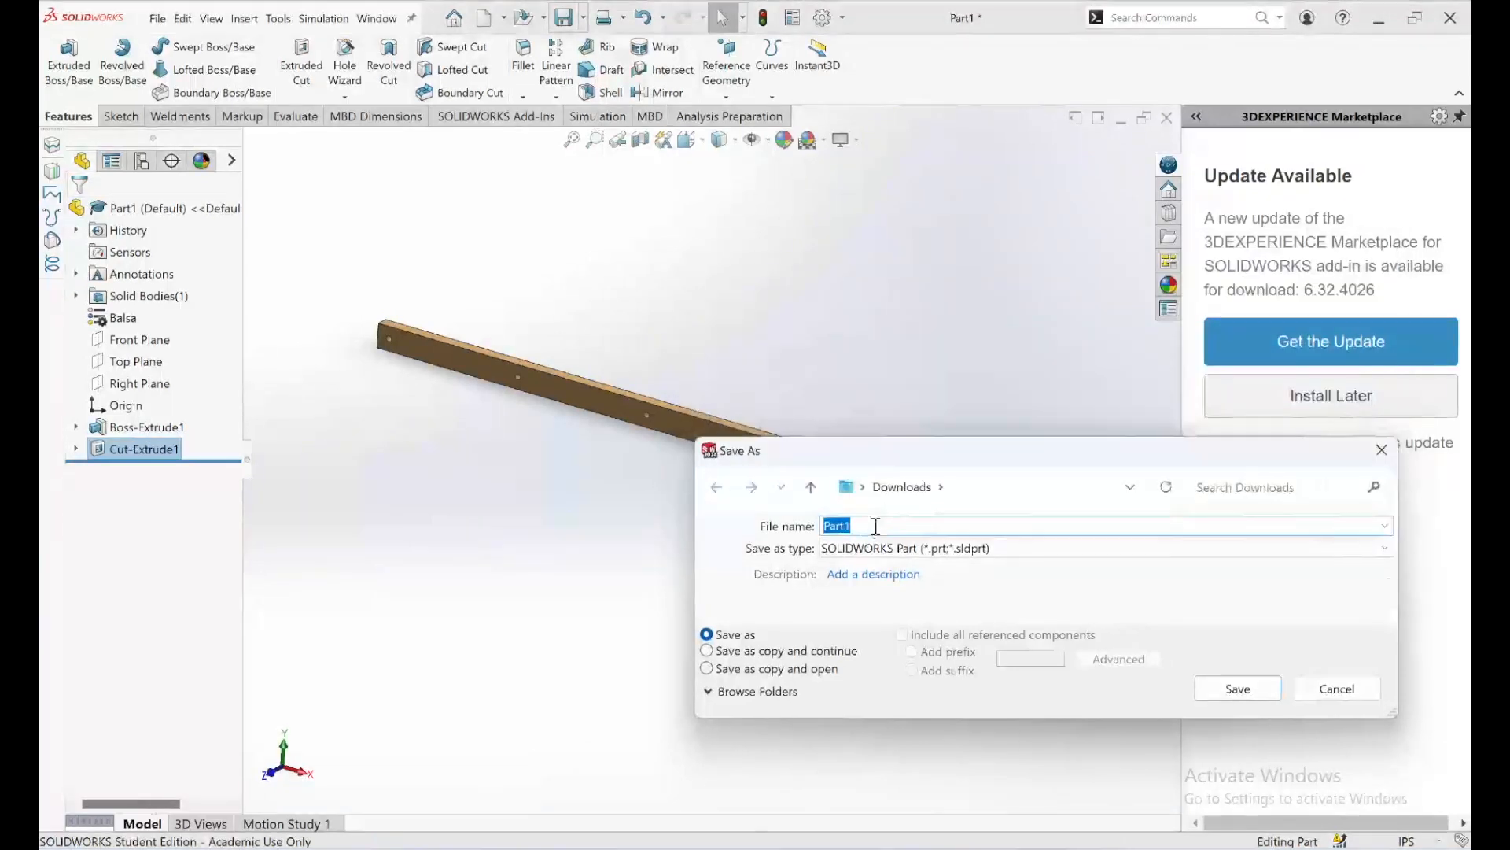
pyautogui.write('Main Beam')
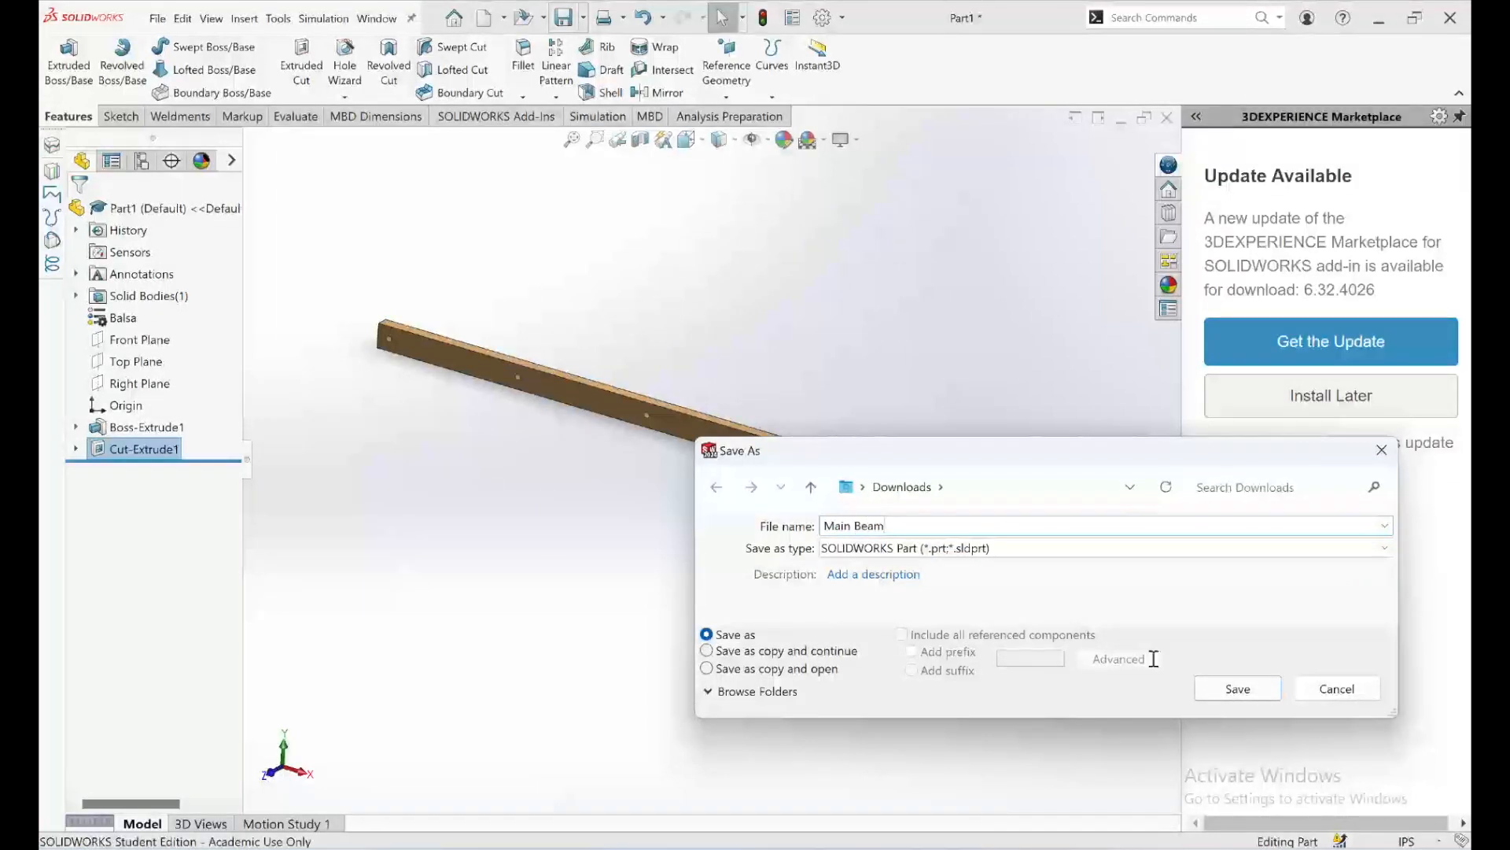
pyautogui.click(1229, 691)
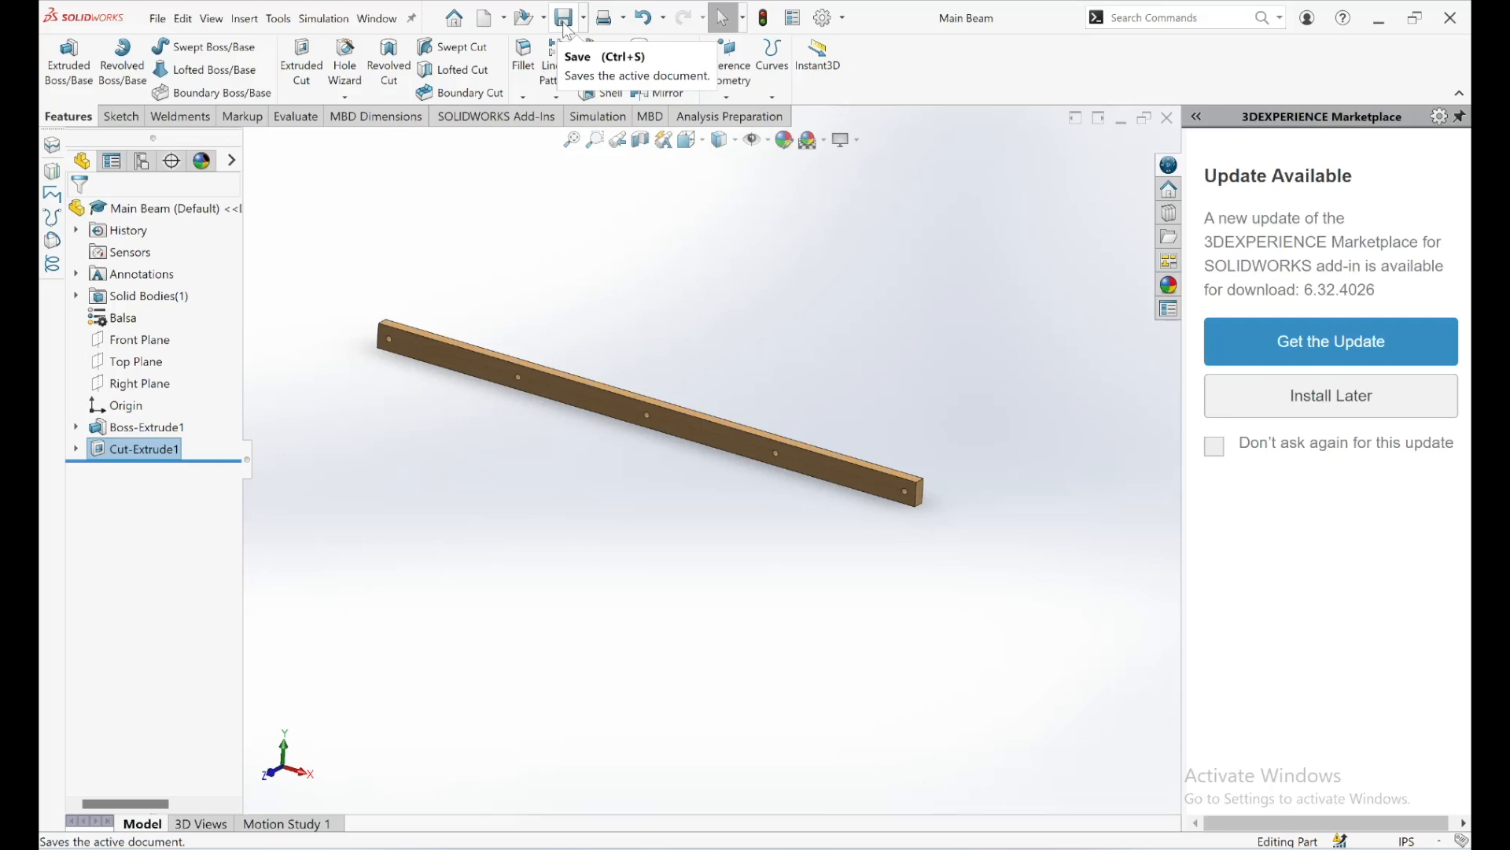
pyautogui.scroll(-2, 682, 417)
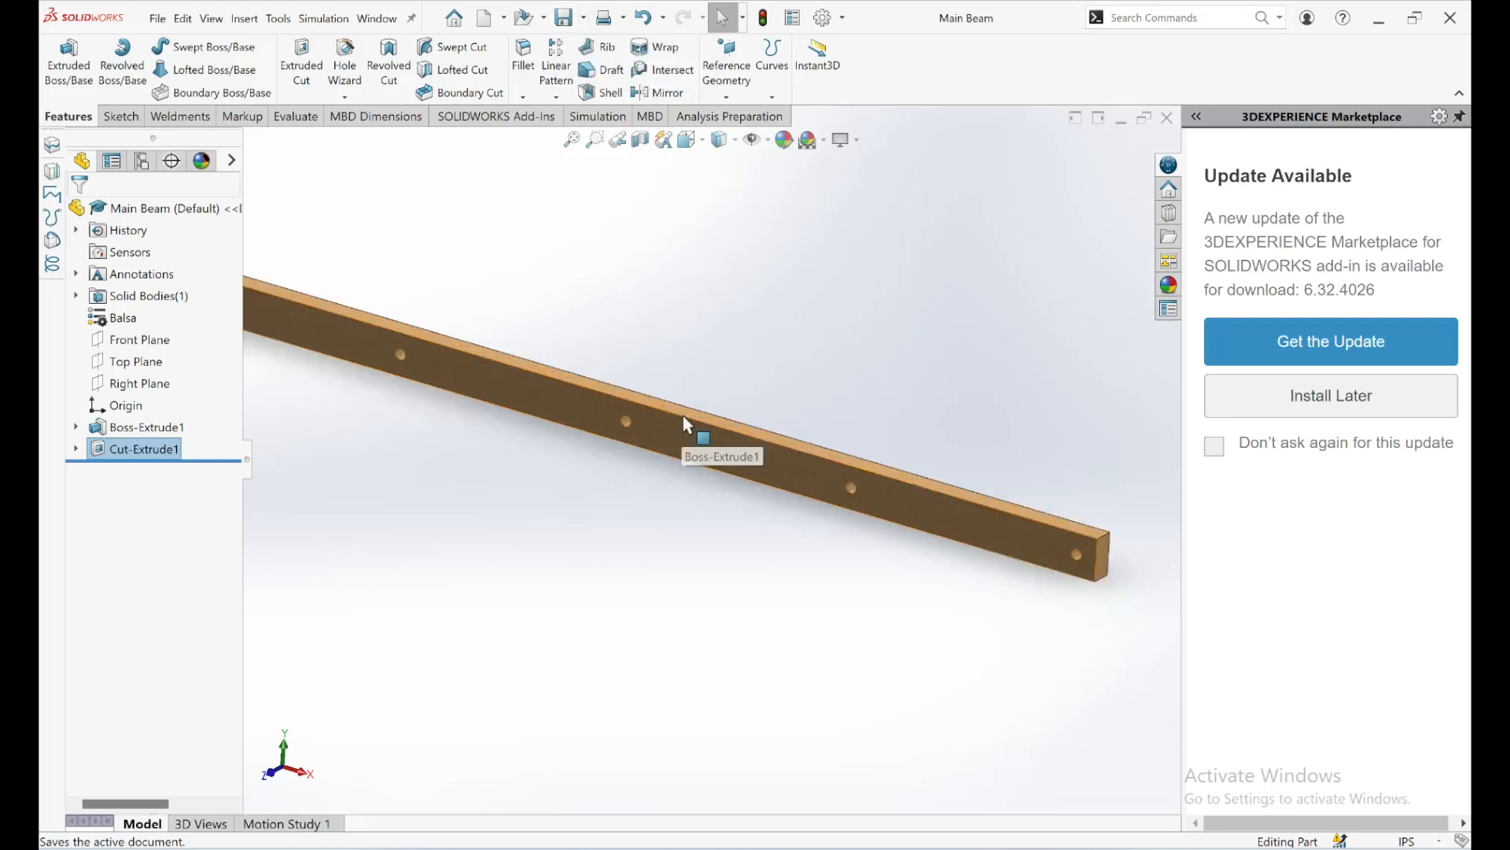
pyautogui.scroll(5, 683, 415)
pyautogui.scroll(-4, 681, 412)
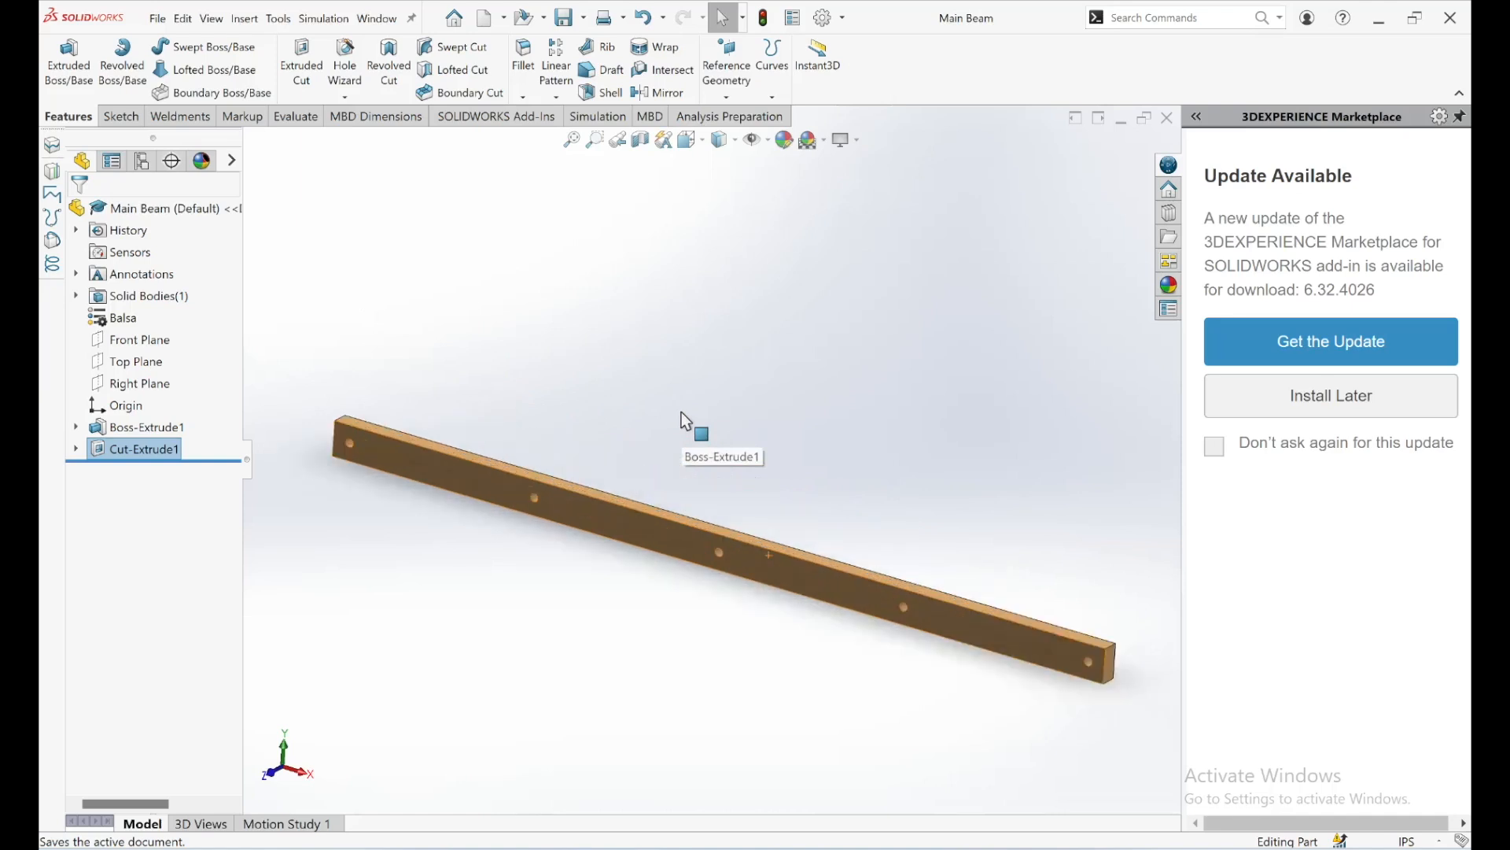